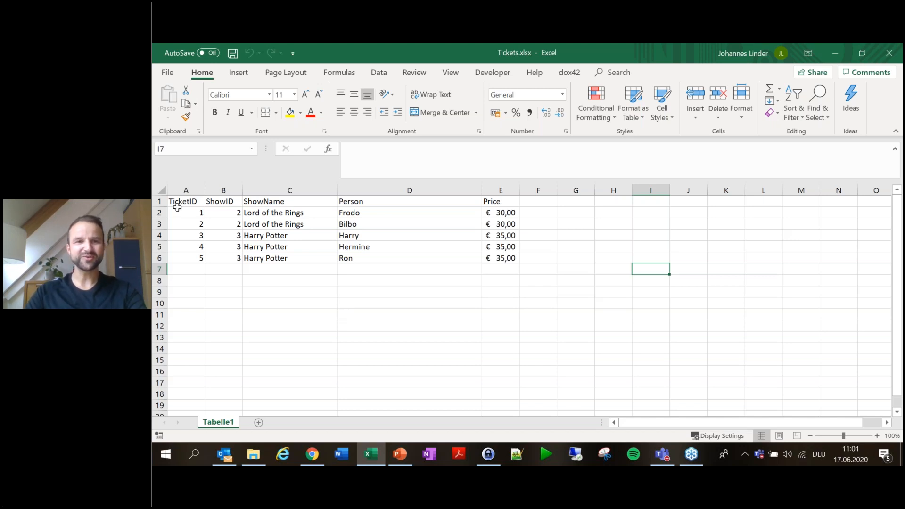
Examine the ticket table in Tickets.xlsx, including the Lord of the Rings rows and the Harry Potter rows
click(182, 205)
drag(185, 203, 476, 247)
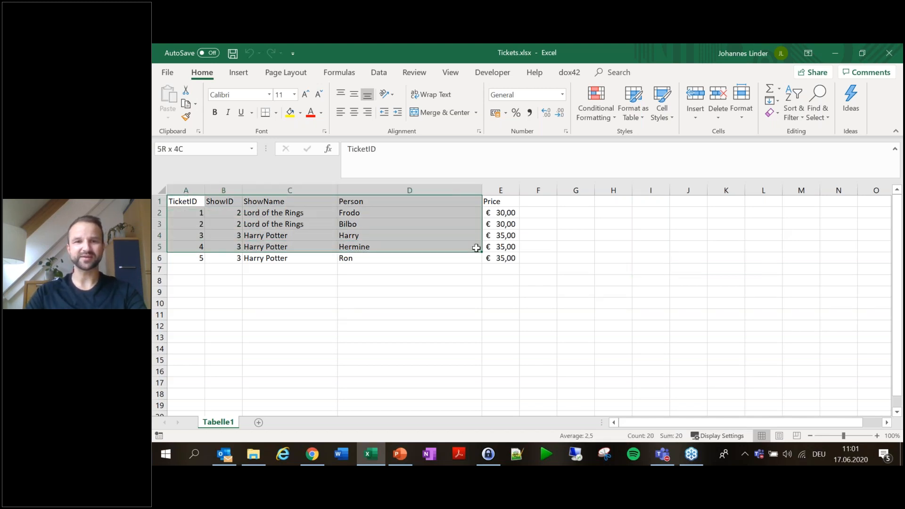
click(359, 239)
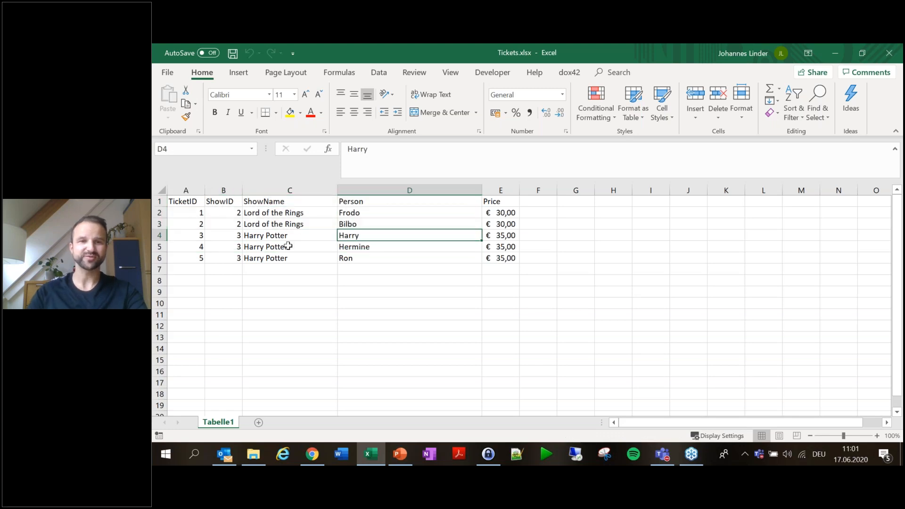
click(308, 220)
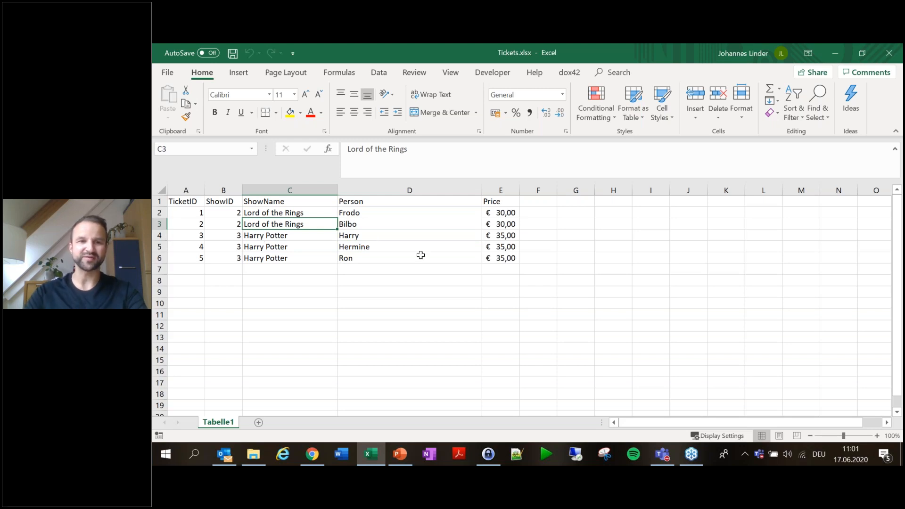
drag(192, 209, 505, 224)
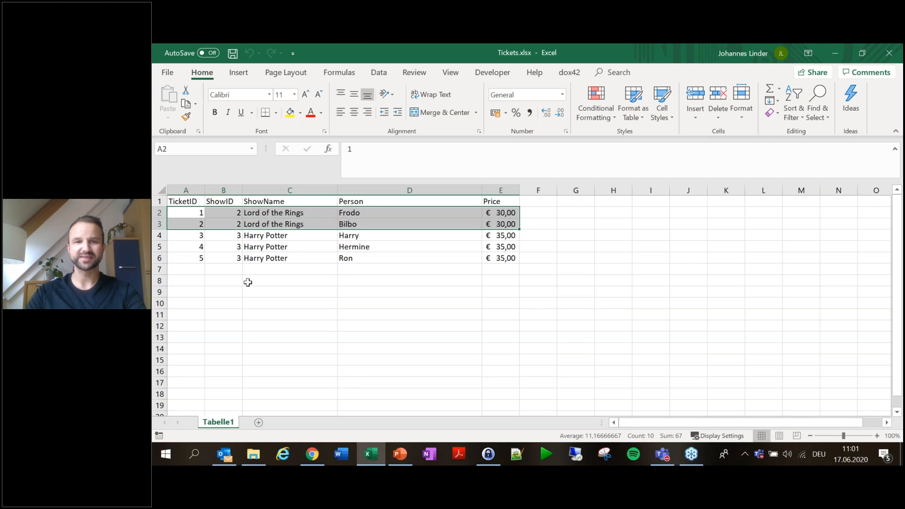
drag(196, 234, 493, 247)
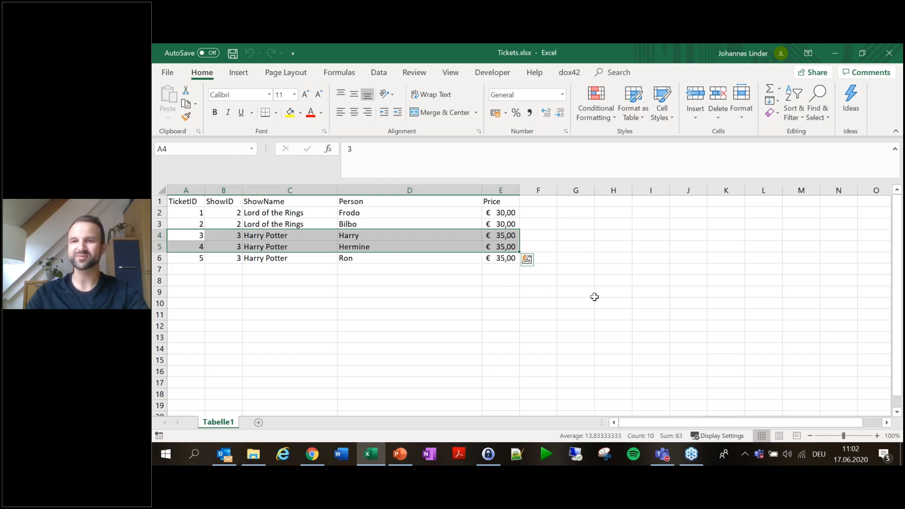
Open TicketSummary.docx from the Result folder and generate its output document with dox42
click(835, 53)
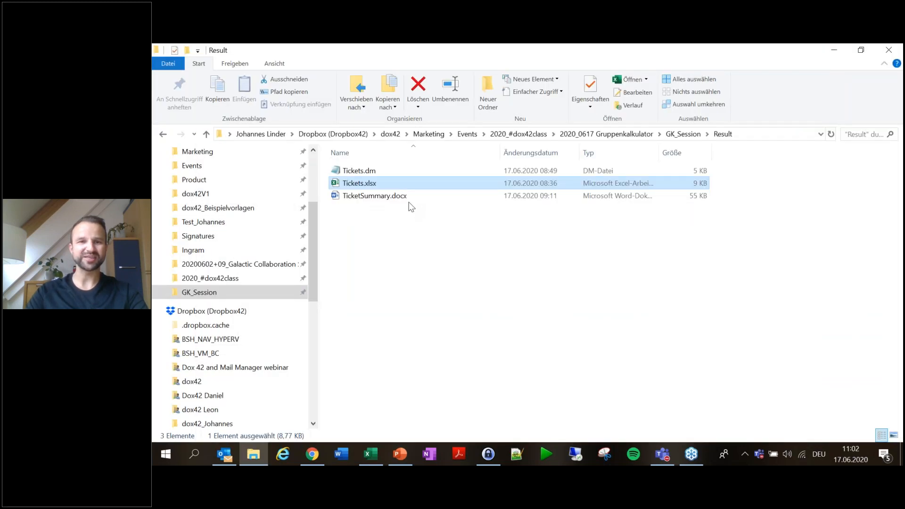
double_click(403, 196)
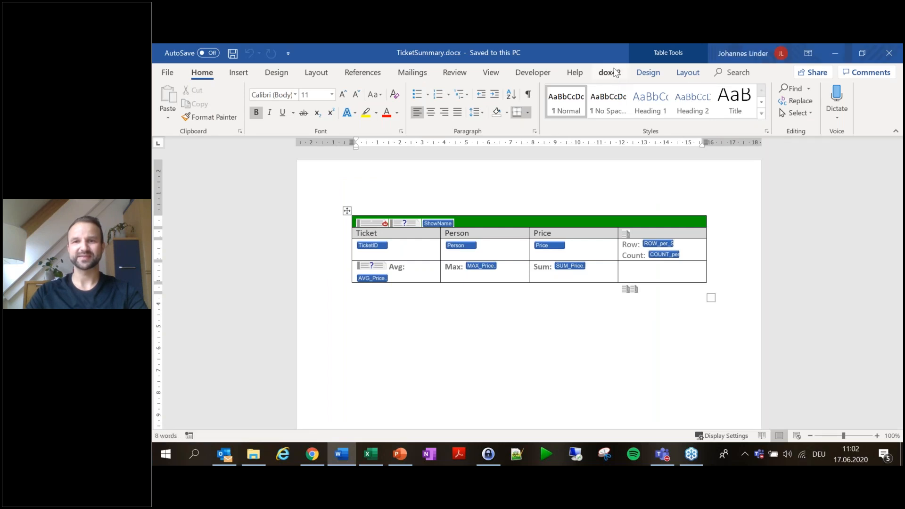
click(611, 73)
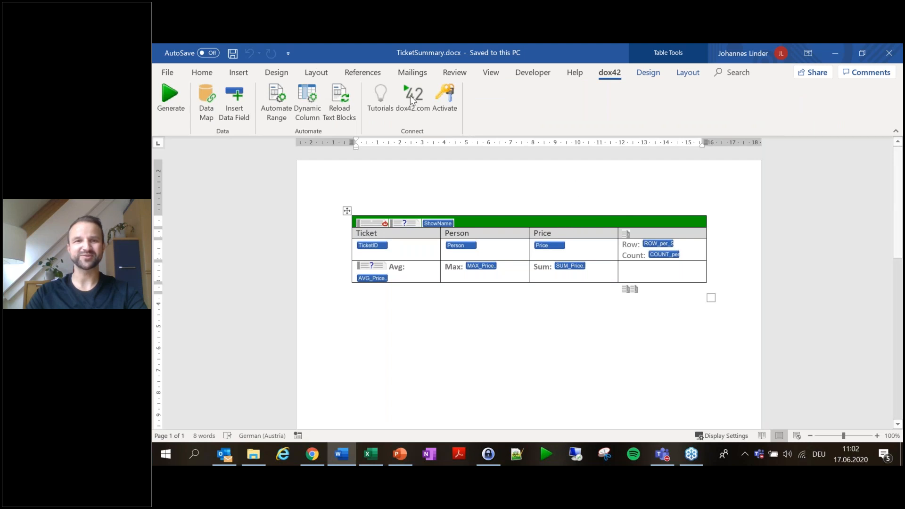
click(169, 109)
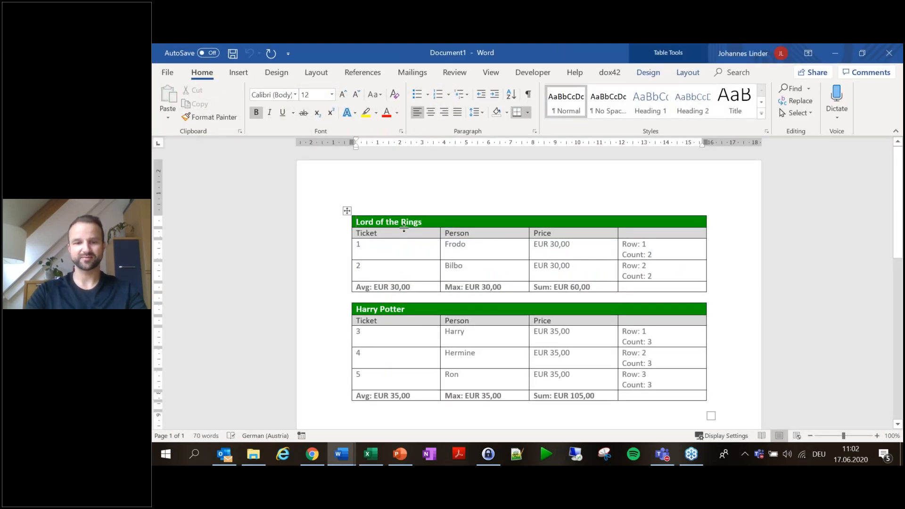
Place the generated document beside the template and compare the grouped ticket tables with the template's fields
key(super+Right)
key(Return)
scroll(374, 278, down, 2)
scroll(374, 290, up, 1)
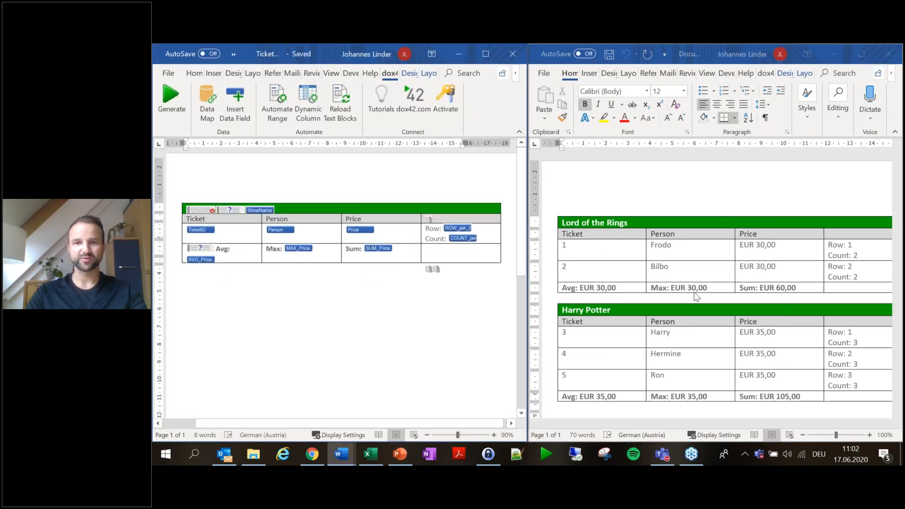
scroll(638, 230, down, 1)
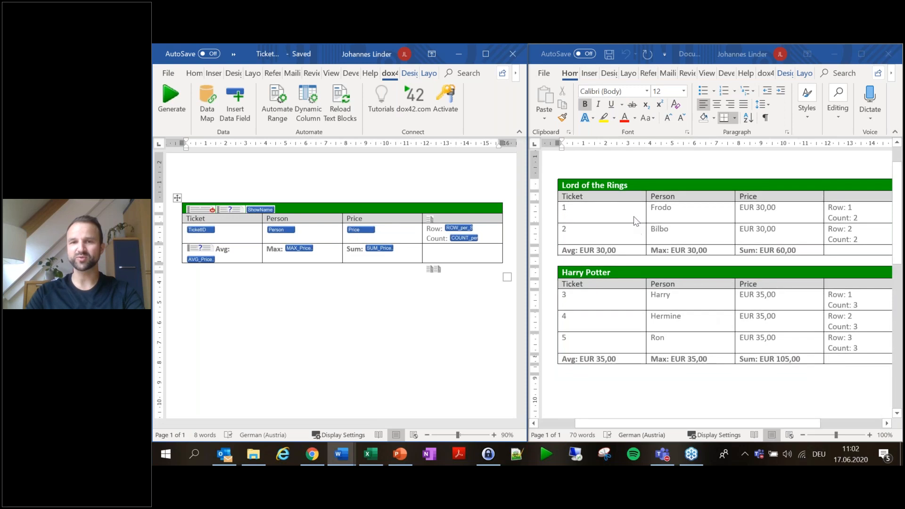
scroll(651, 265, down, 1)
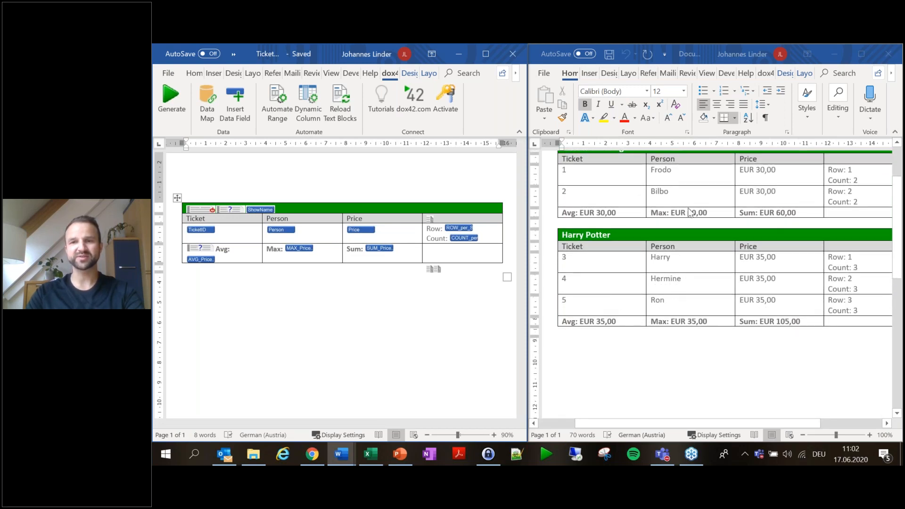
scroll(861, 213, up, 1)
scroll(829, 247, up, 1)
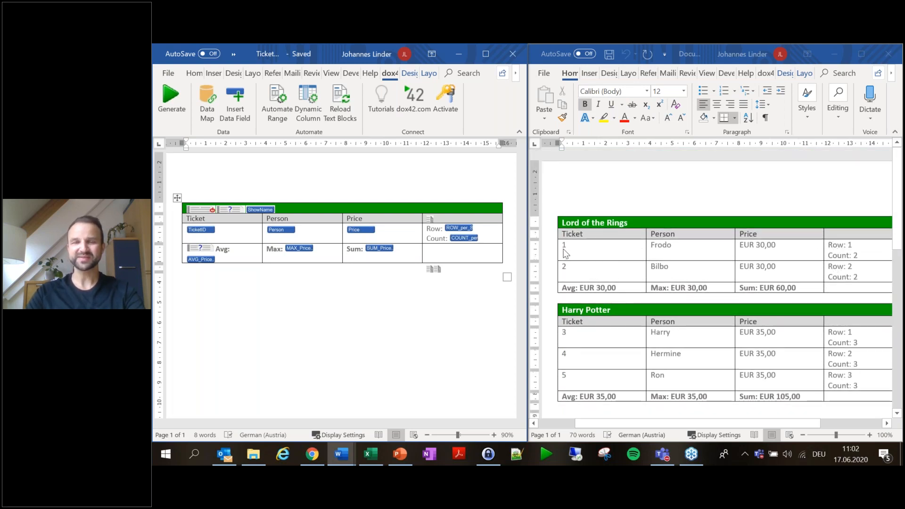
Minimize both documents, return to the GK_Session folder and open its TicketSummary.docx
click(834, 58)
click(457, 52)
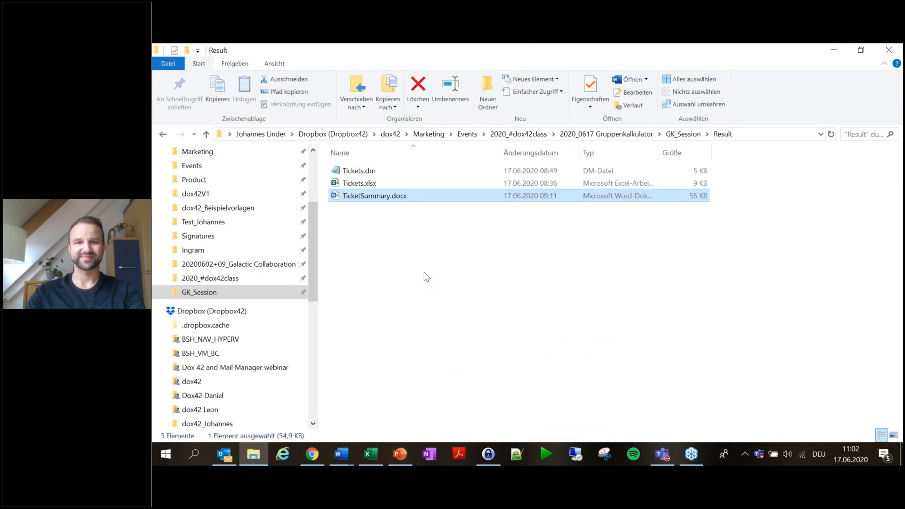
key(alt+Left)
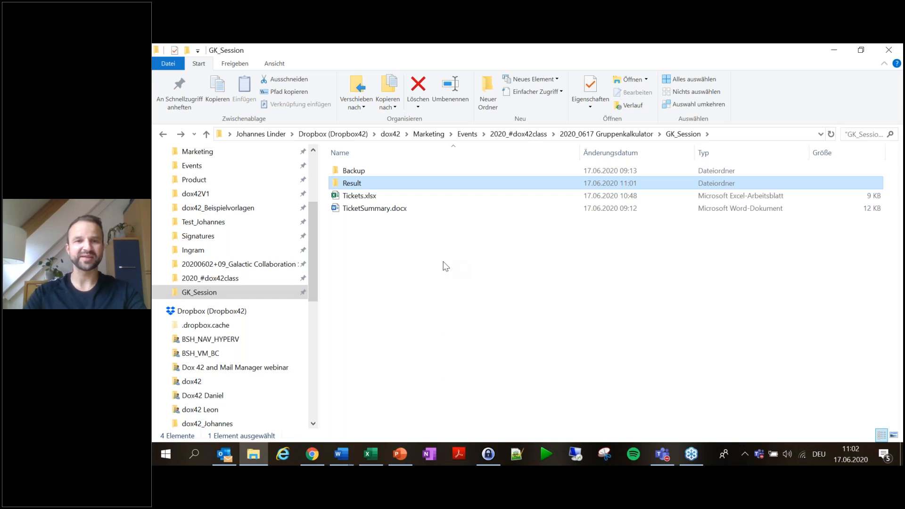
click(378, 456)
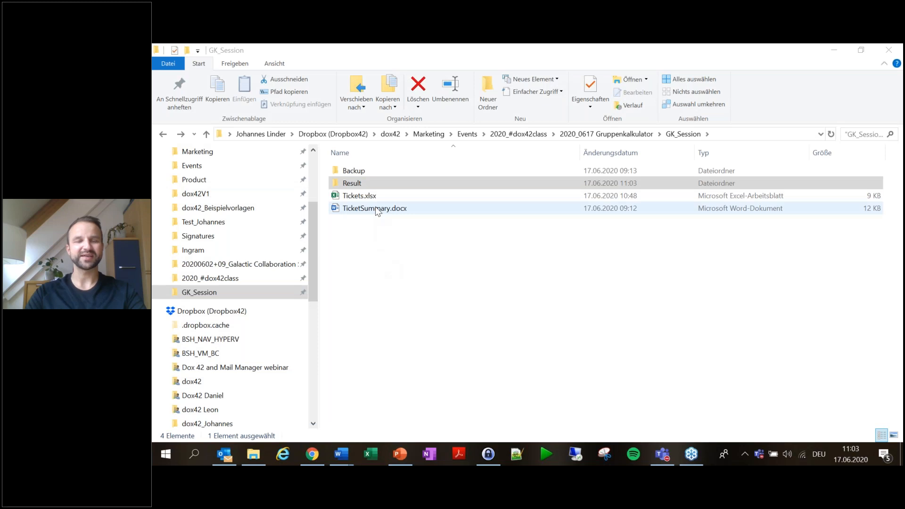
click(376, 207)
double_click(376, 208)
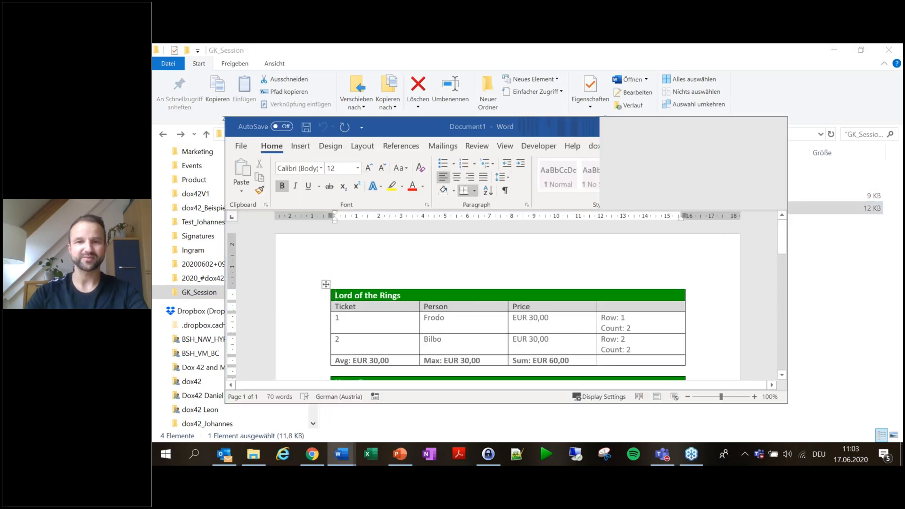
Close the generated Document1 without saving and maximize the TicketSummary.docx window
click(771, 126)
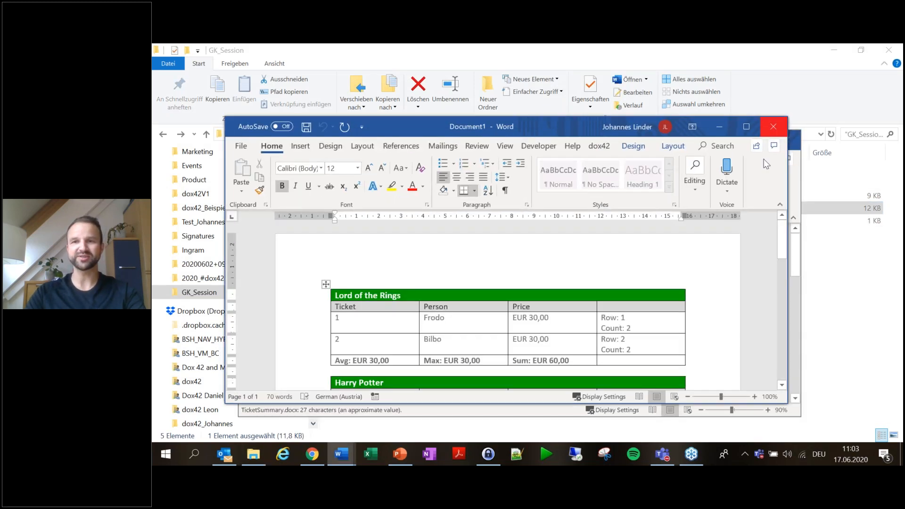
click(564, 348)
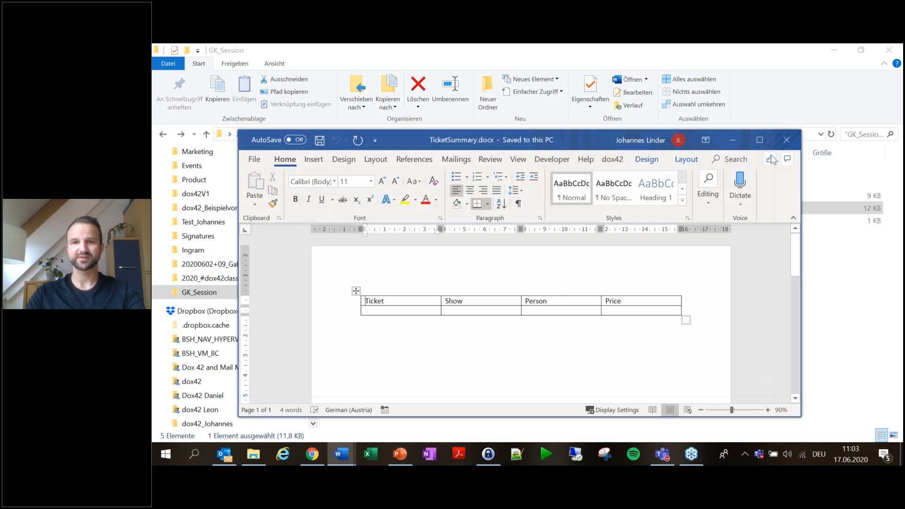
click(755, 139)
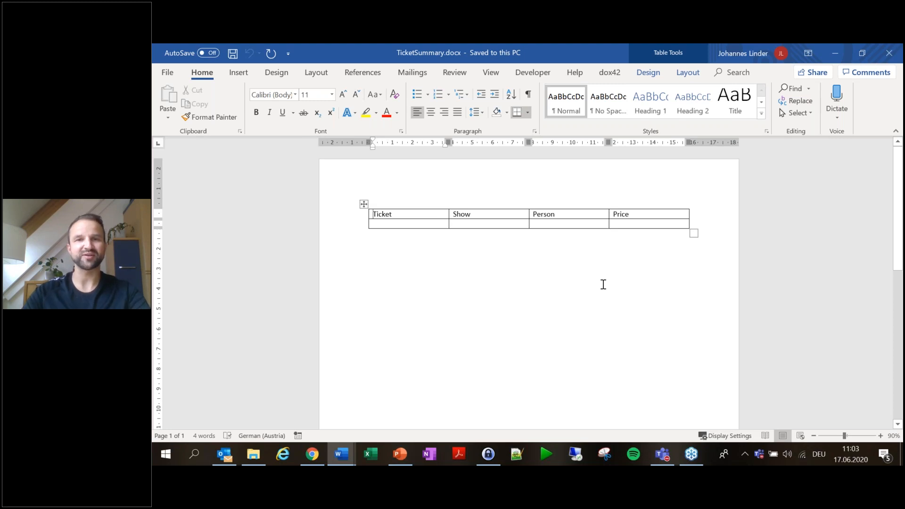
Add an Excel data source in the dox42 Data Map Designer, using Tickets.xlsx from the GK_Session folder
click(611, 73)
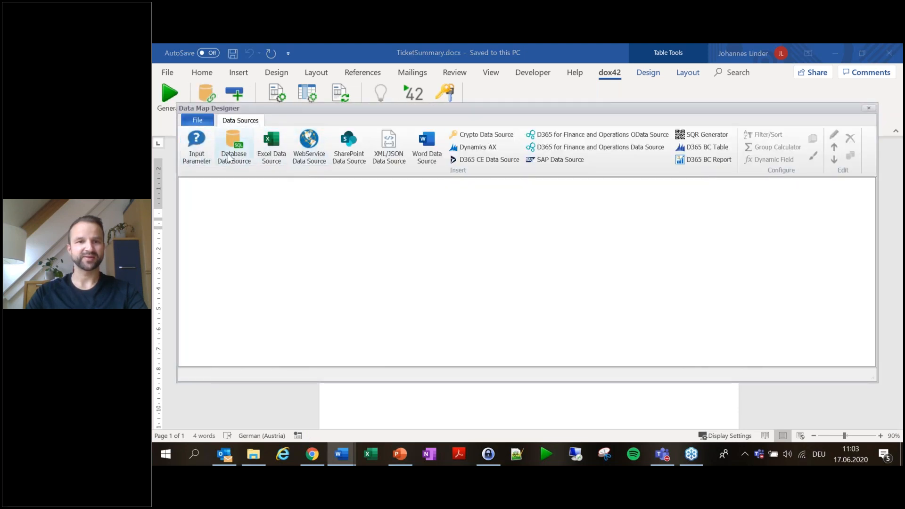
click(272, 148)
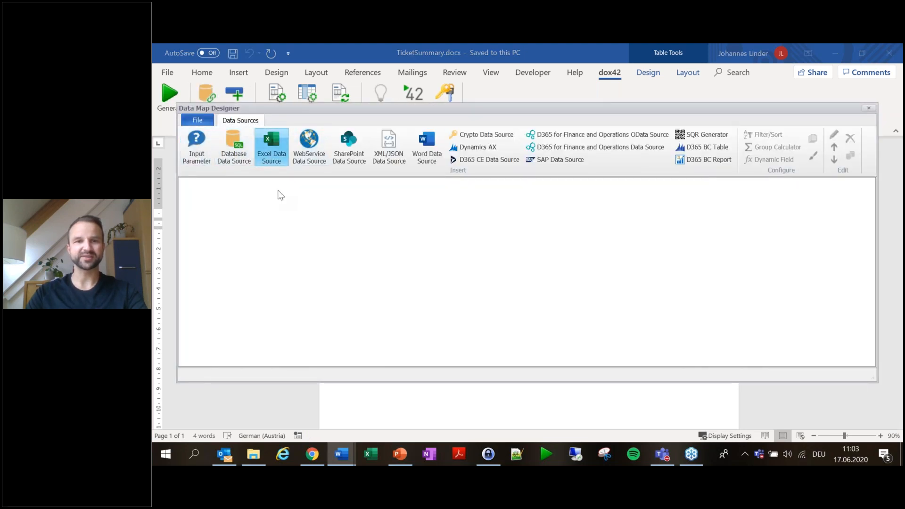
click(522, 127)
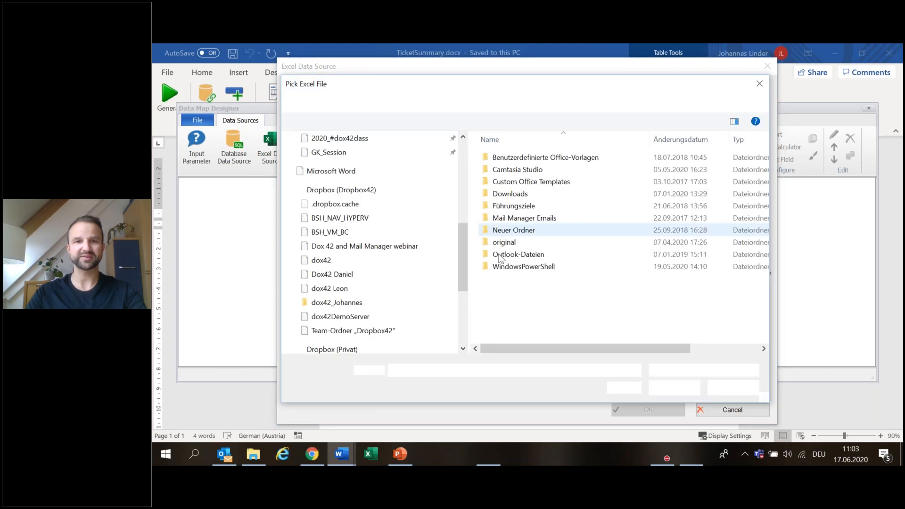
scroll(339, 227, up, 7)
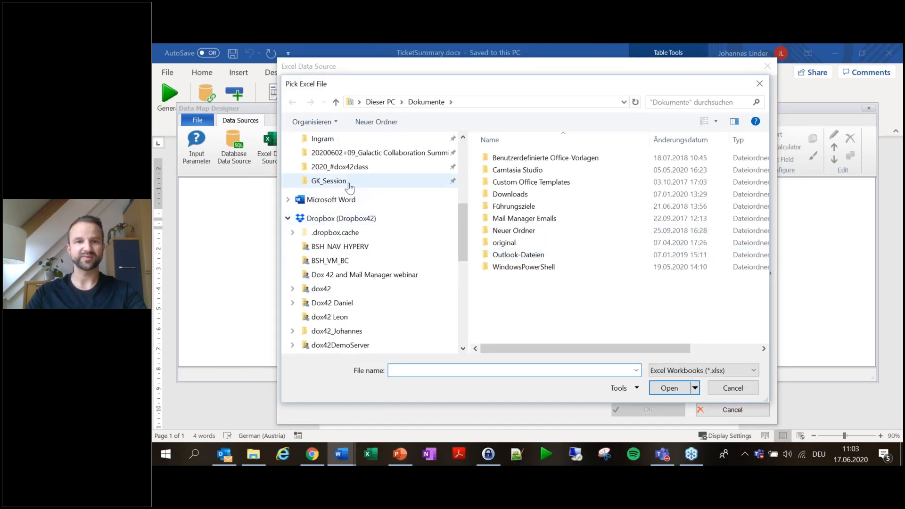
click(348, 182)
double_click(503, 184)
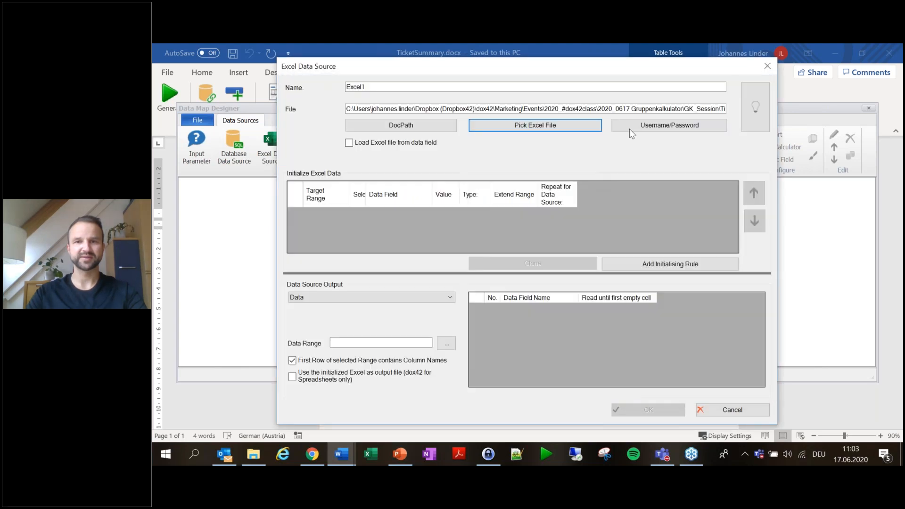
Replace the data source's absolute file path with the document-relative path <%DocPath%>Tickets.xlsx
drag(721, 109, 249, 106)
text(Tickets.xlsx)
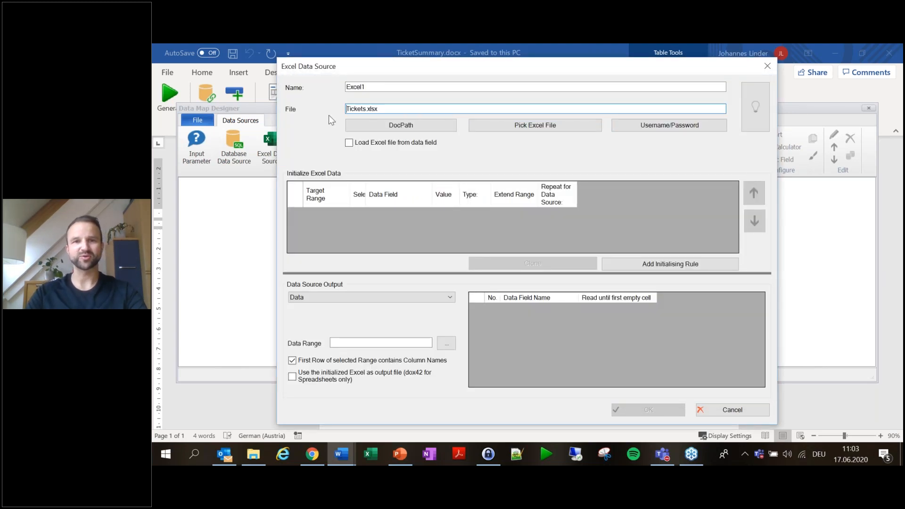
click(420, 124)
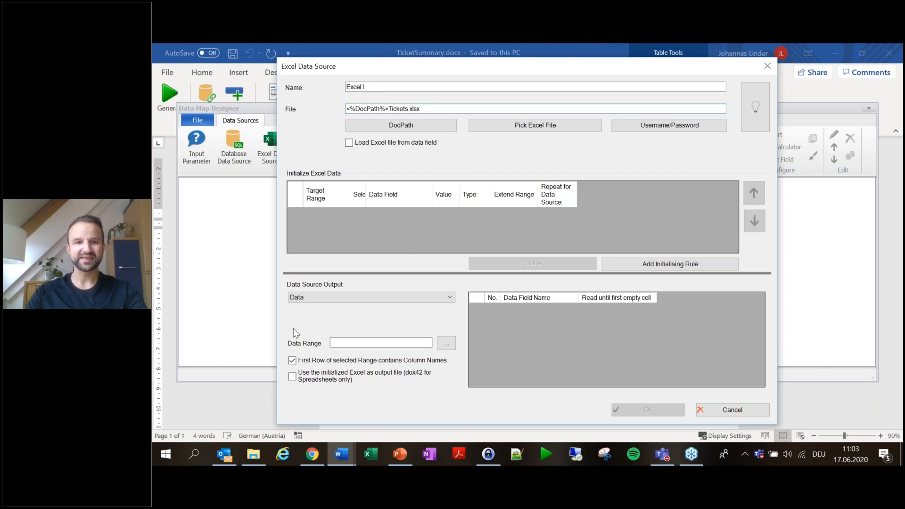
Set the data range to Tabelle1!A1:E4, read TicketID until the first empty cell, and confirm the data source
click(447, 343)
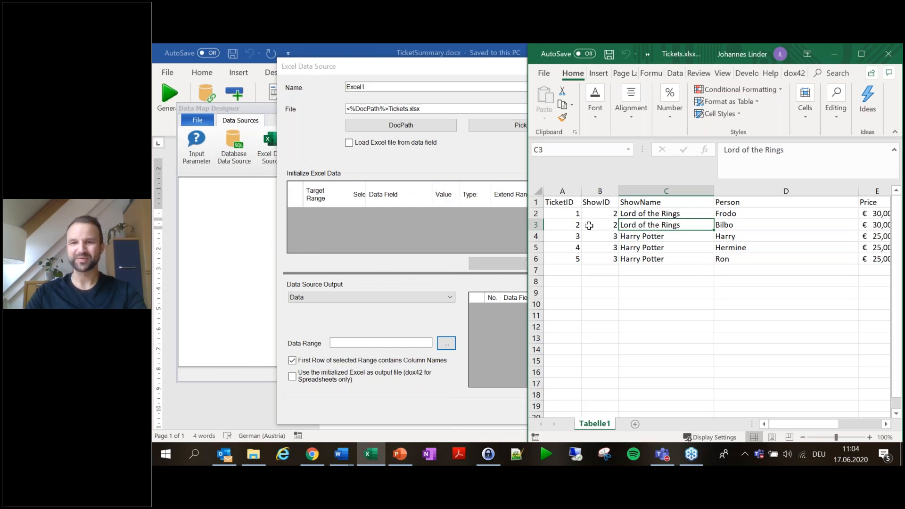
drag(566, 202, 808, 236)
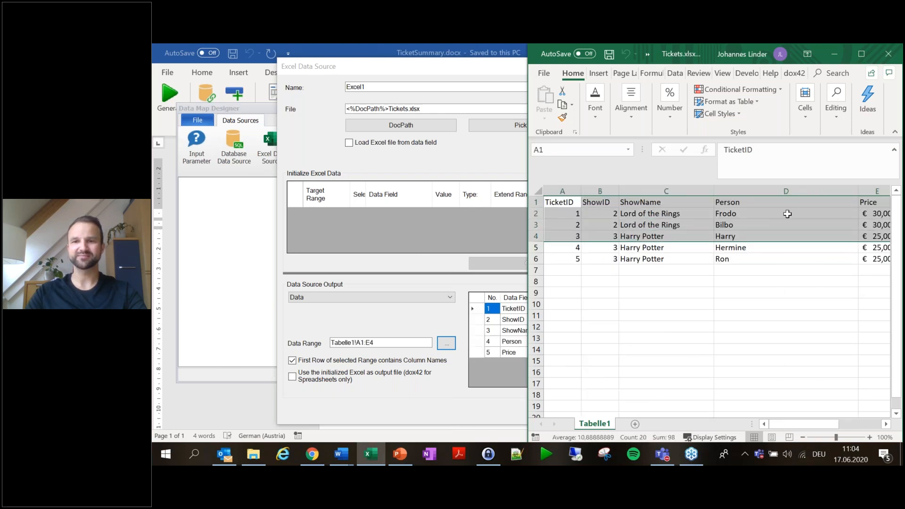
click(476, 236)
click(617, 308)
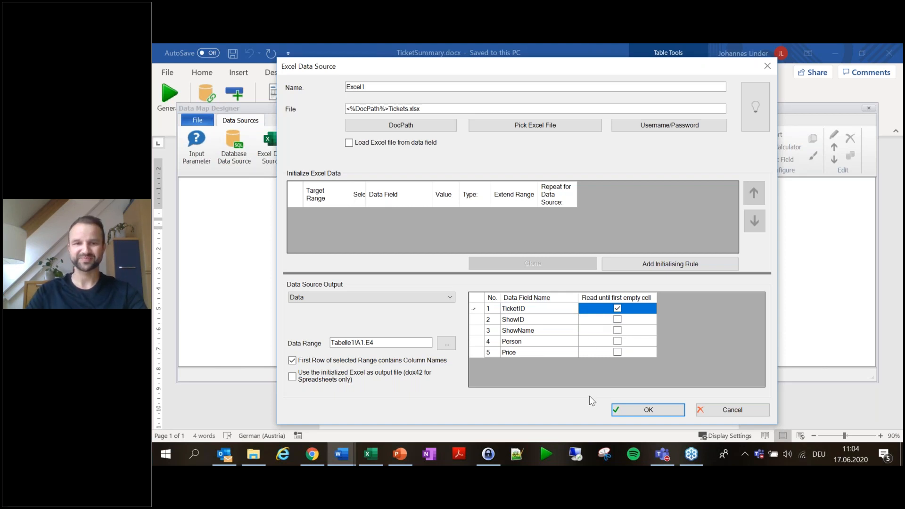
click(647, 410)
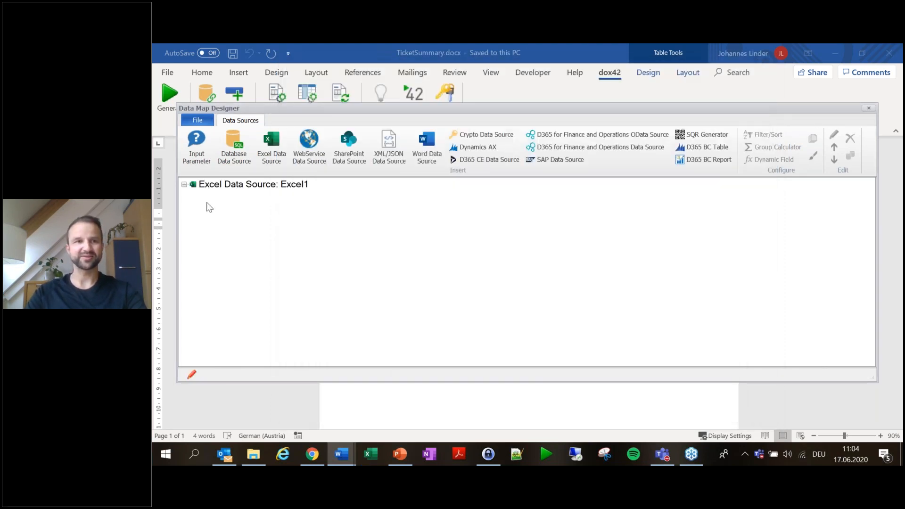
Rename the Excel data source to Tickets
double_click(276, 190)
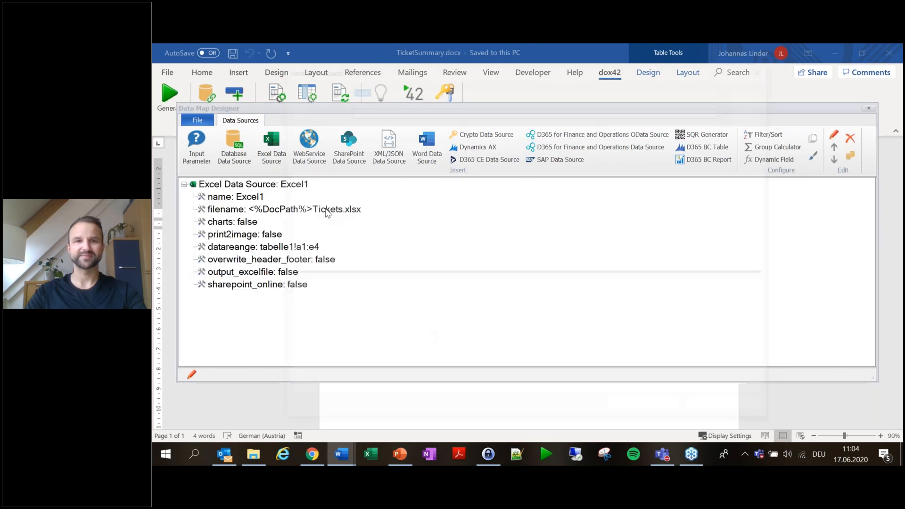
text(Tickets)
click(663, 409)
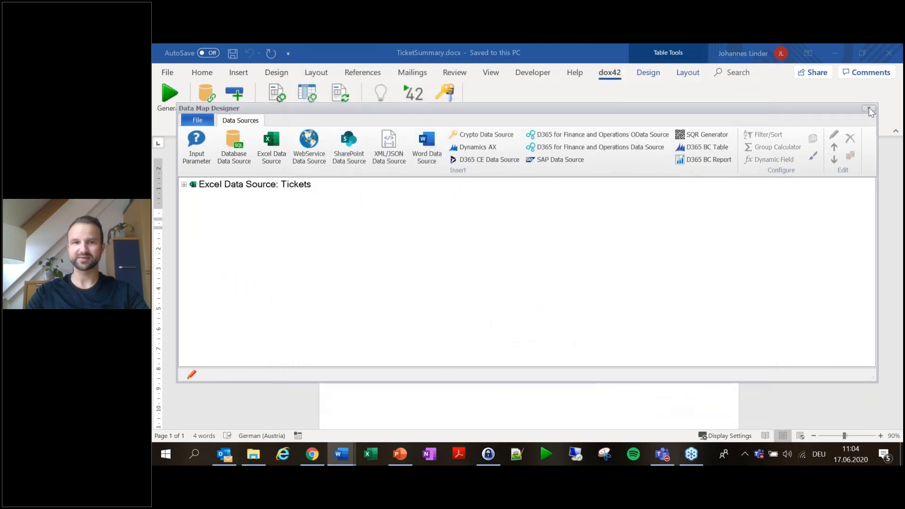
Save the data map as TicketMap in the GK_Session folder and link it to the document as being in the same directory
click(870, 108)
click(485, 288)
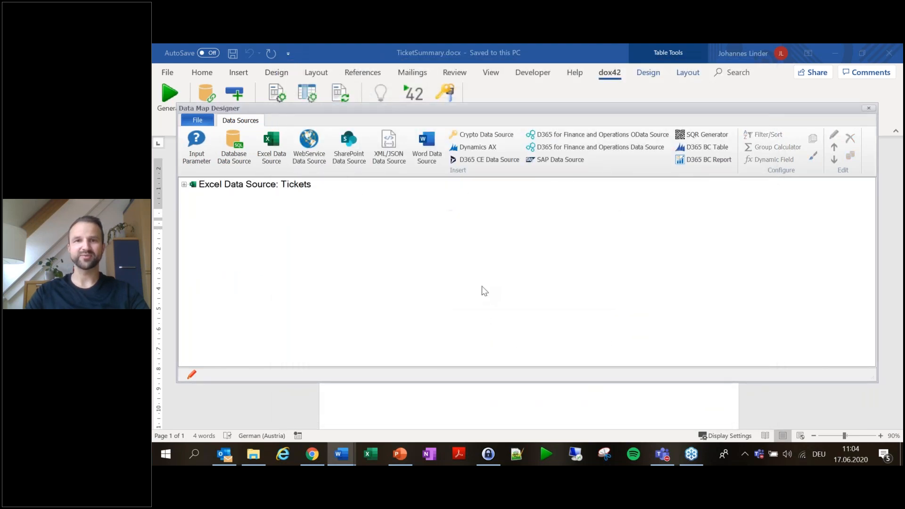
scroll(249, 282, down, 3)
scroll(227, 245, down, 1)
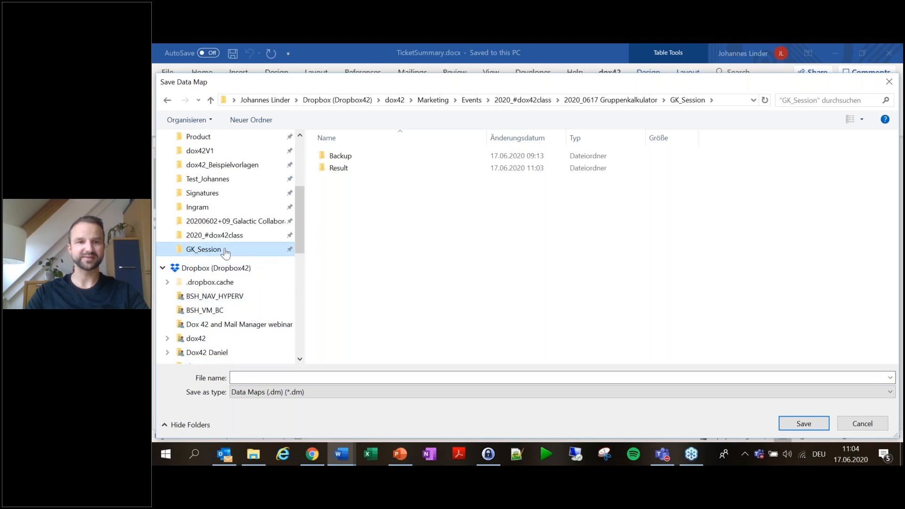
click(267, 375)
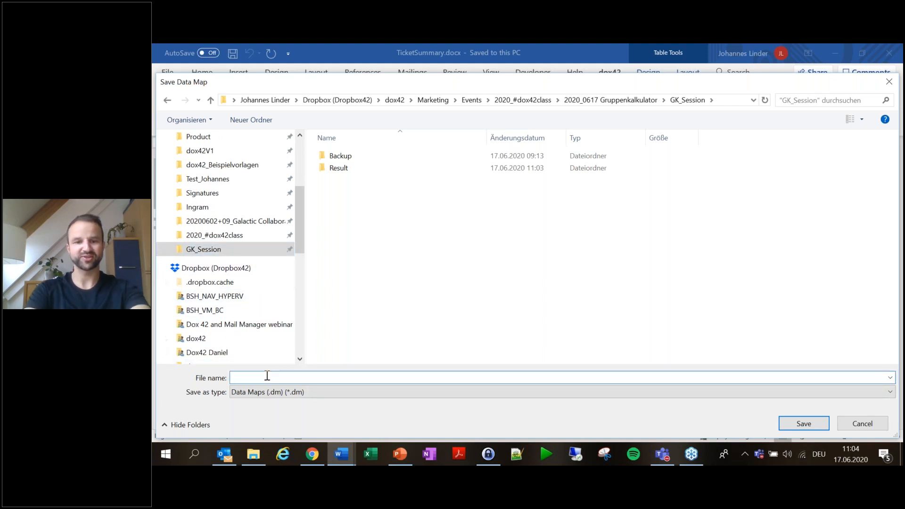
text(TicketMap)
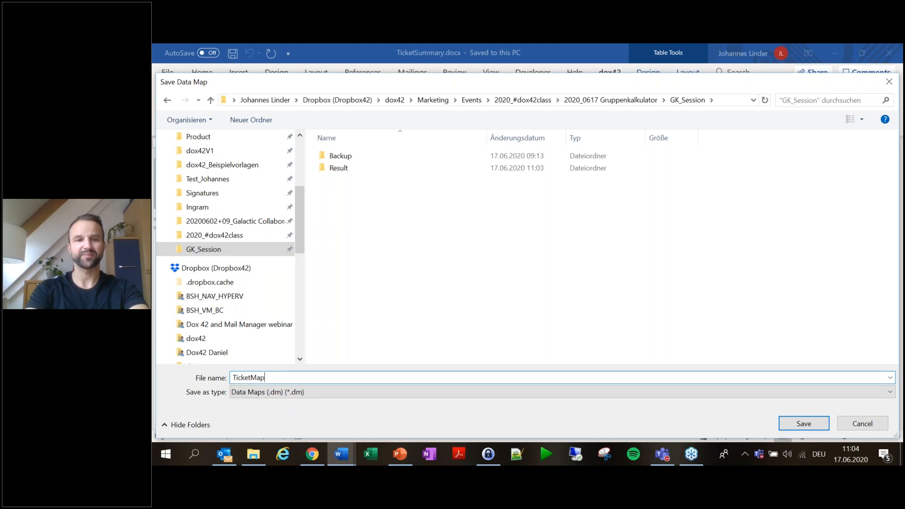
key(Return)
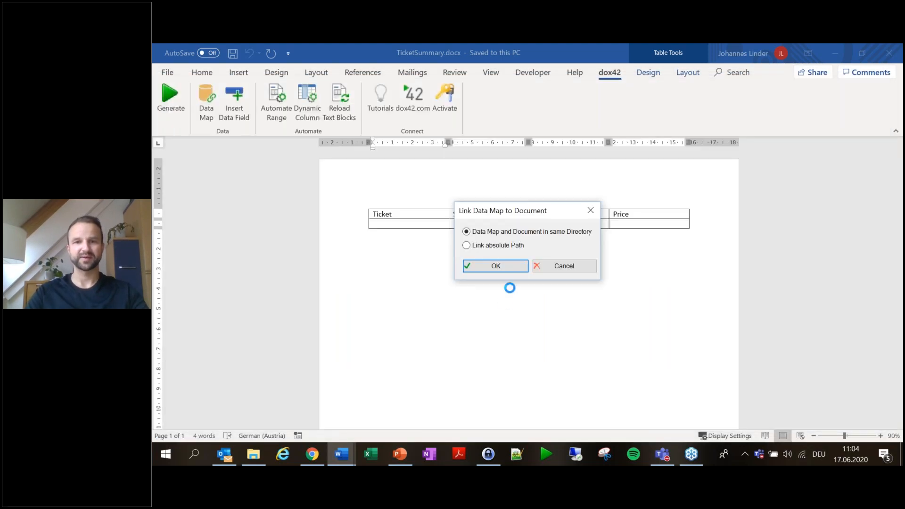
click(501, 265)
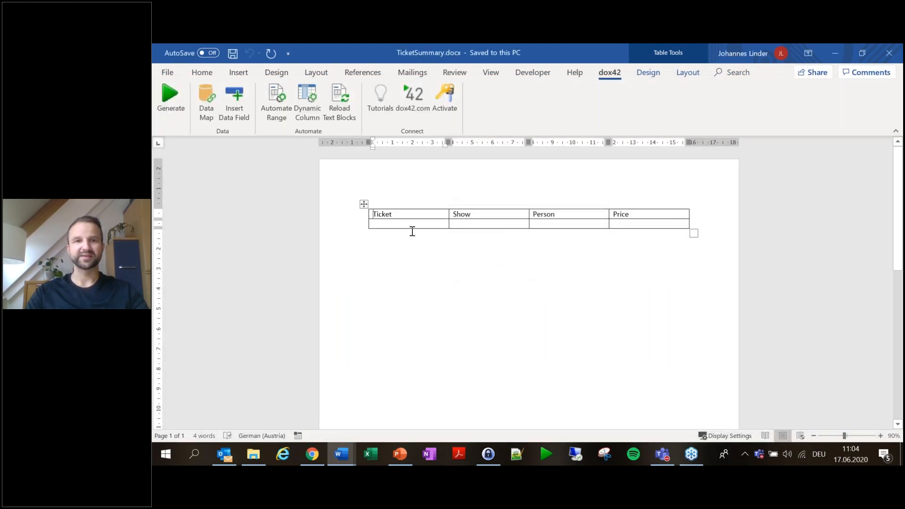
Insert the TicketID, ShowName, Person and Price data fields under the matching headers in the table's second row
click(242, 110)
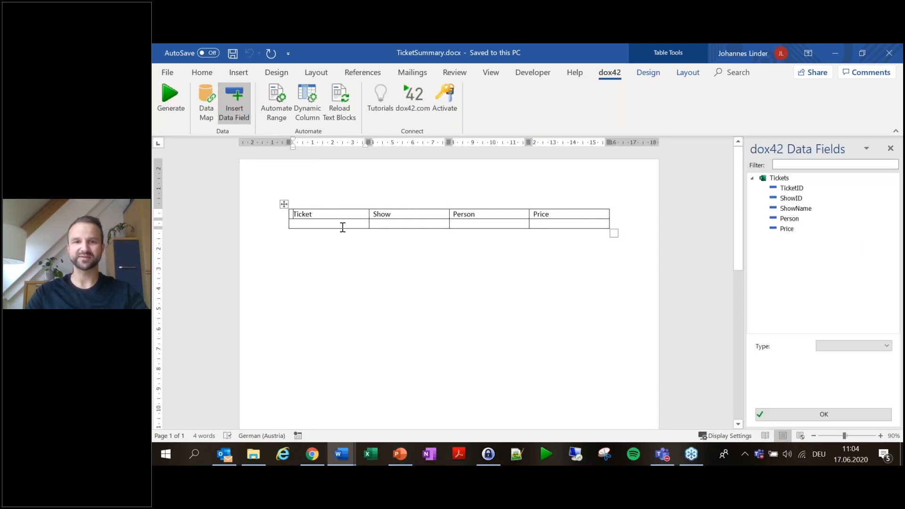
double_click(791, 188)
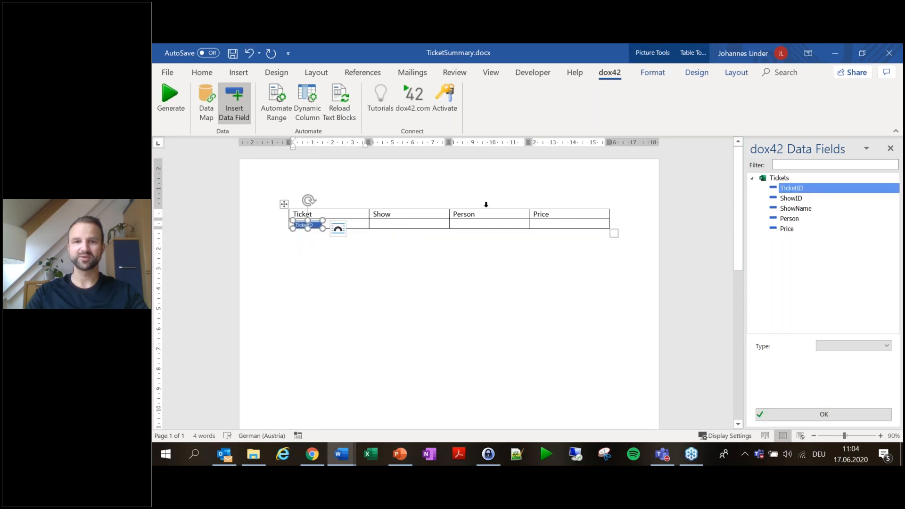
click(414, 224)
double_click(796, 209)
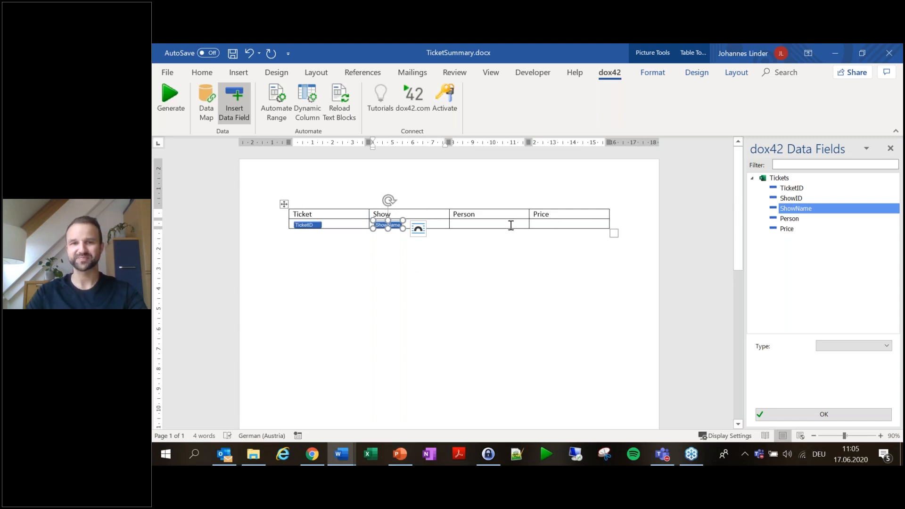
click(478, 226)
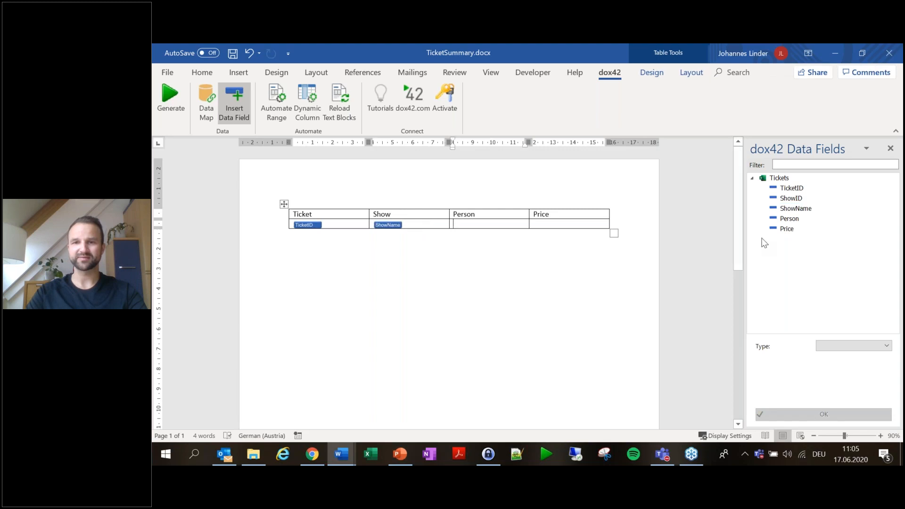
double_click(790, 218)
click(566, 223)
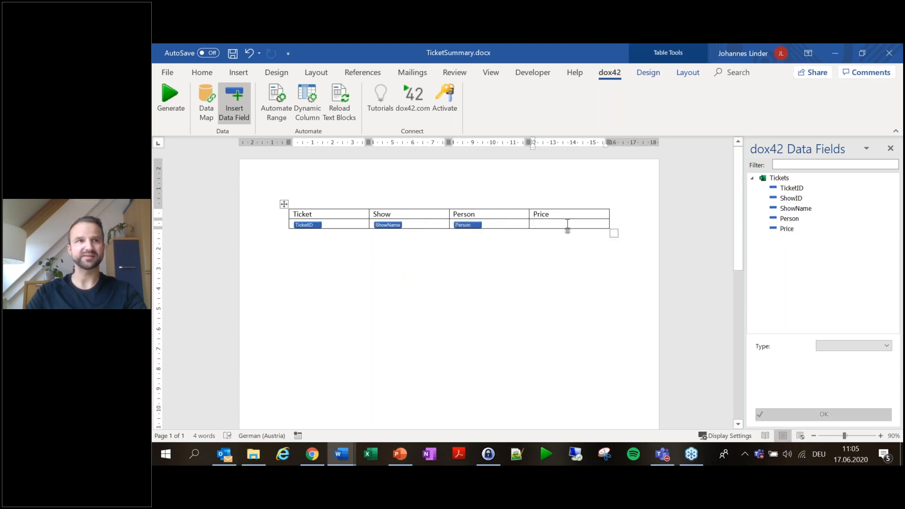
double_click(798, 228)
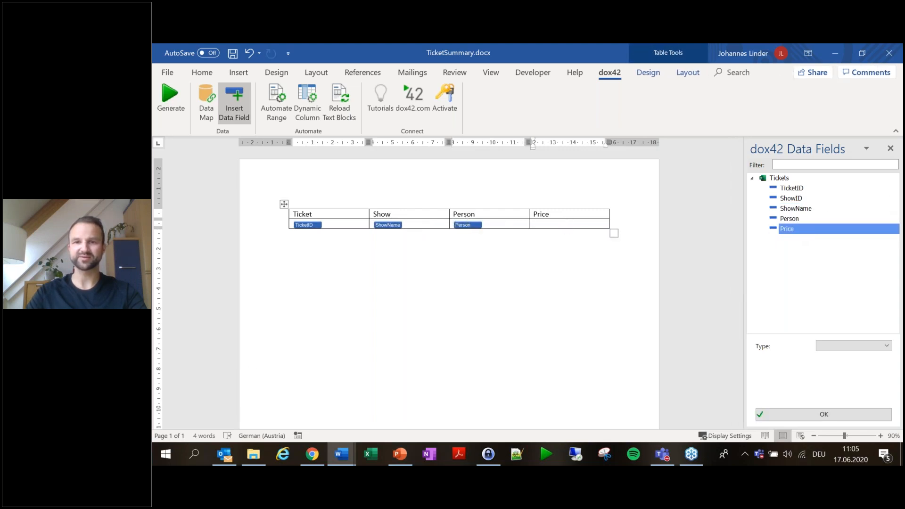
Automate the table's data field row as a range that repeats for the Tickets data source
drag(605, 229, 337, 226)
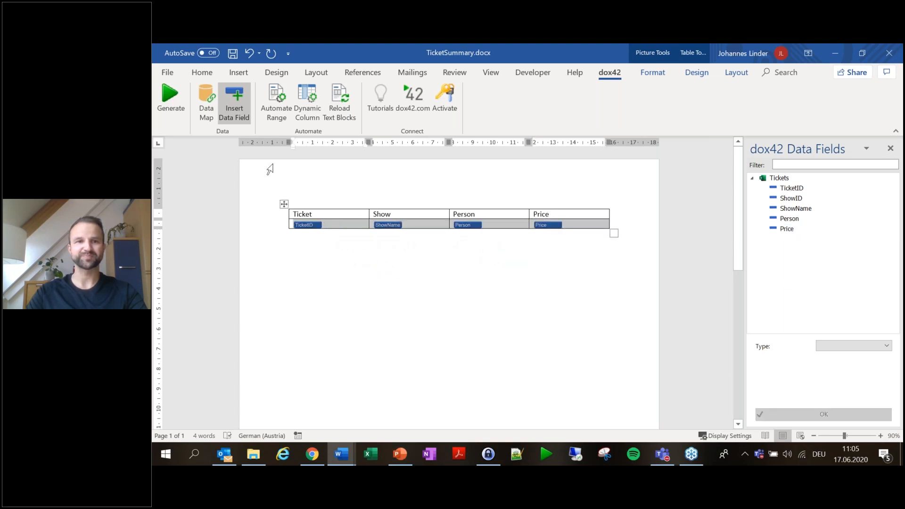
click(275, 103)
click(639, 245)
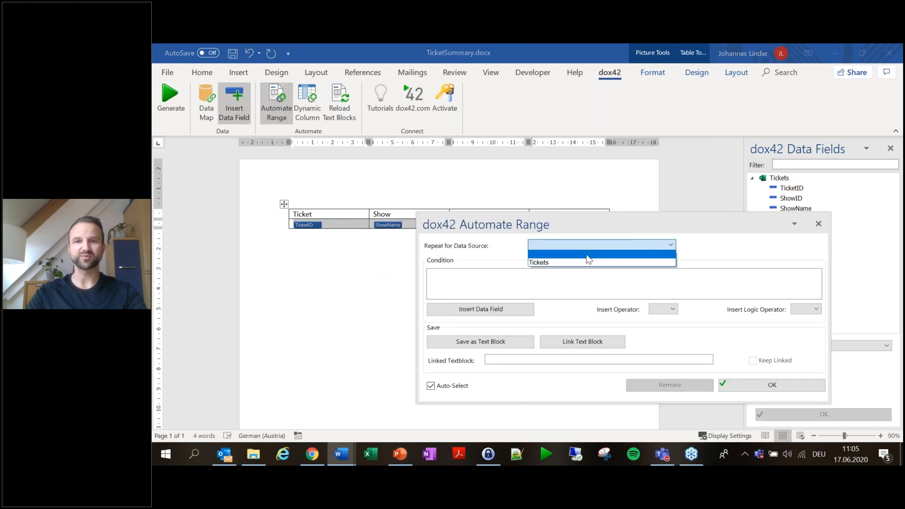
click(535, 260)
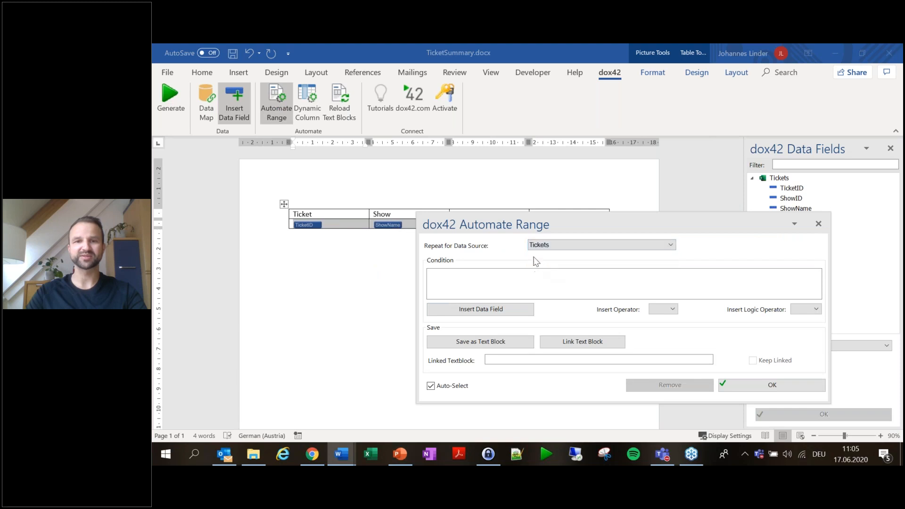
click(771, 385)
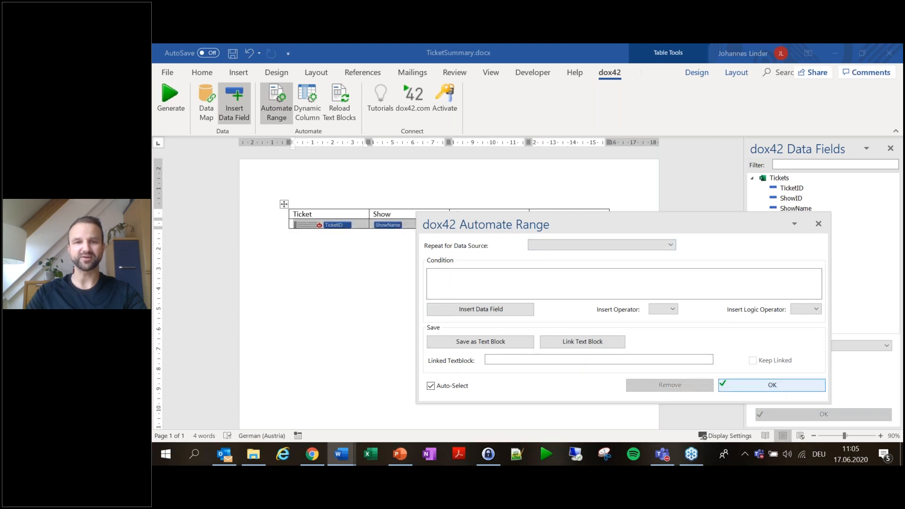
click(819, 225)
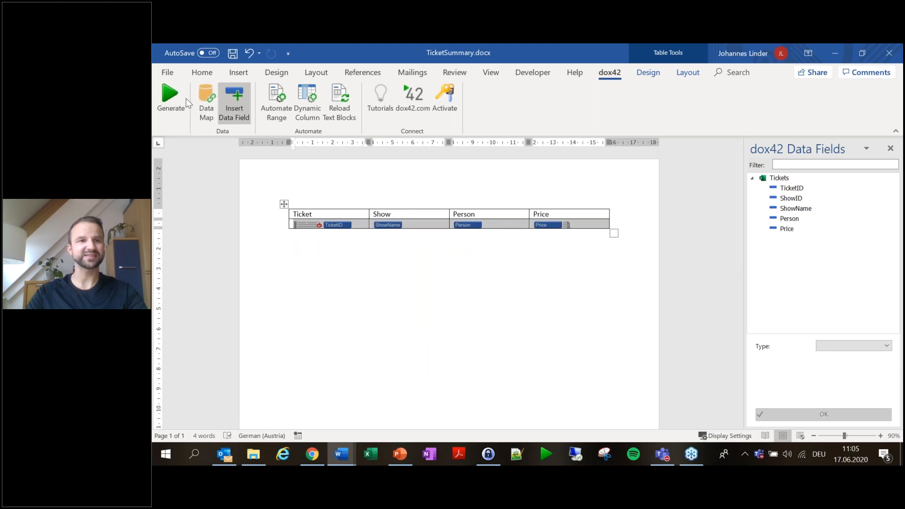
Generate a test document to check the repeated ticket rows, and close it without saving
click(170, 101)
click(550, 285)
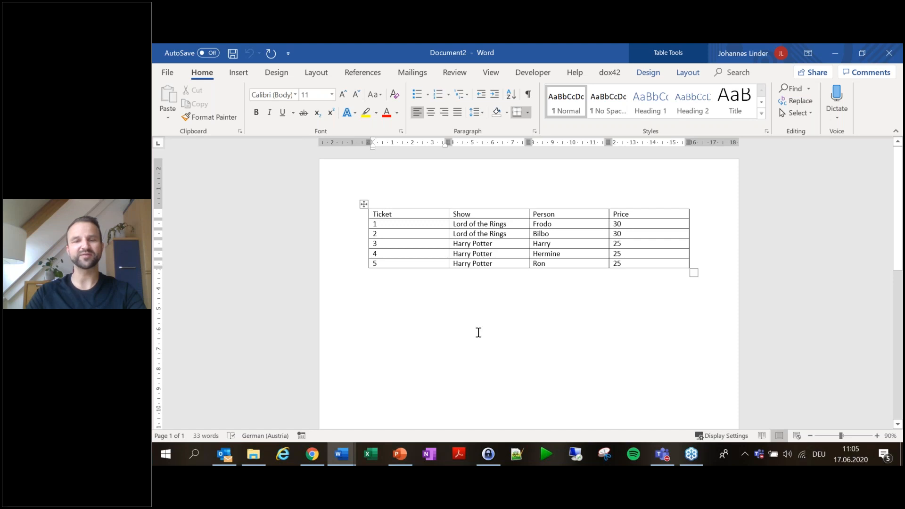
key(ctrl+w)
click(578, 331)
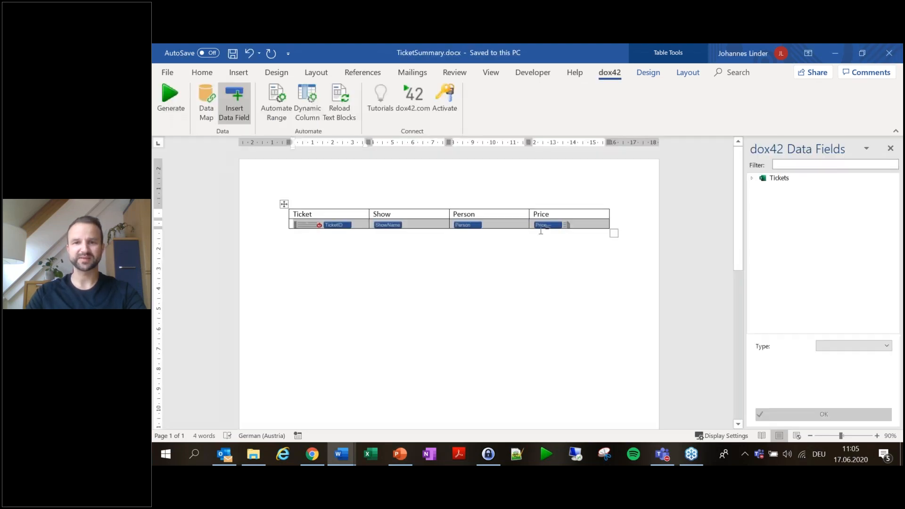
Format the Price data field in the table as a Number with the format string EUR 0.00
click(545, 227)
click(864, 348)
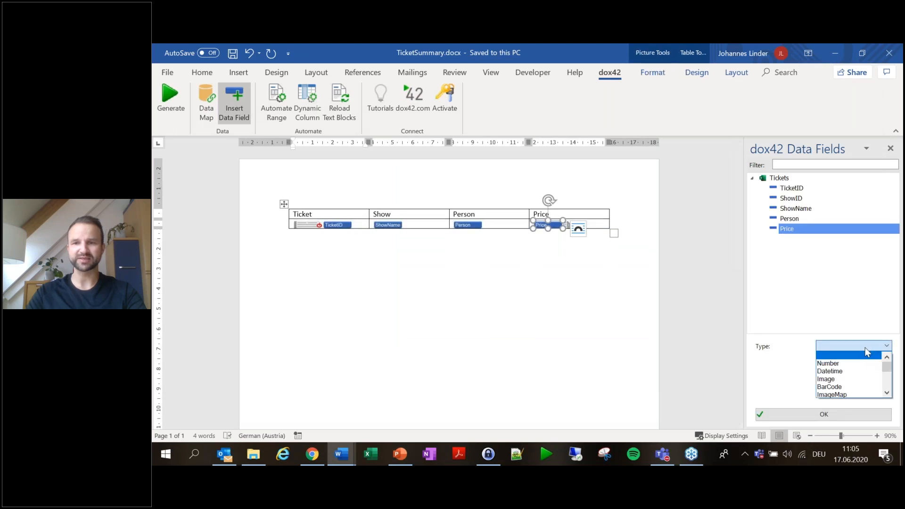
click(858, 367)
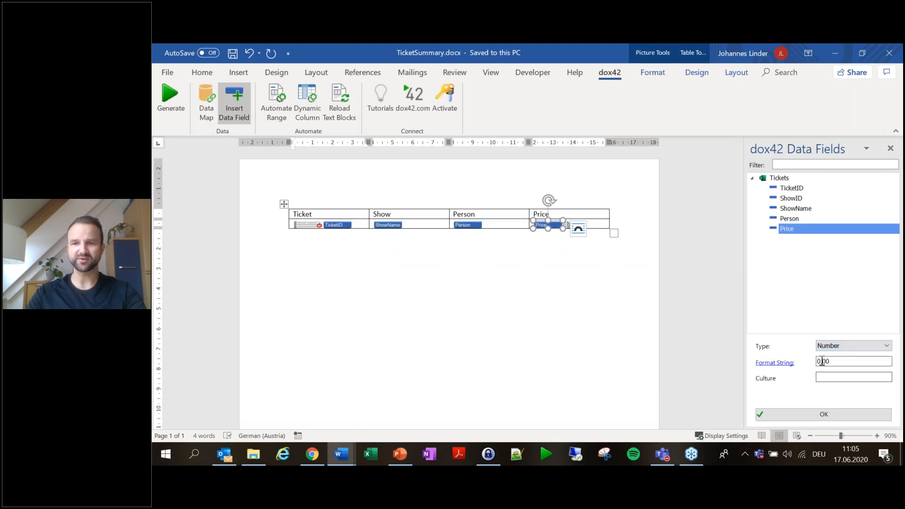
text(EUR)
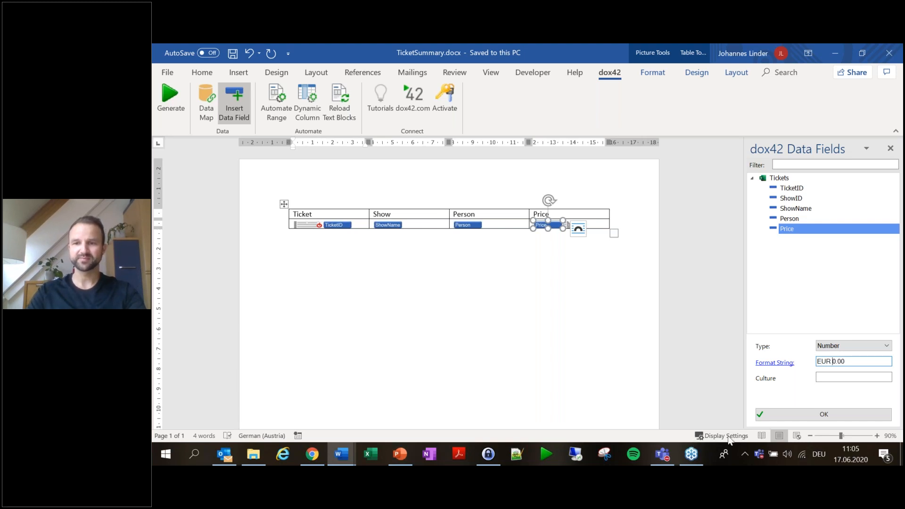
click(847, 419)
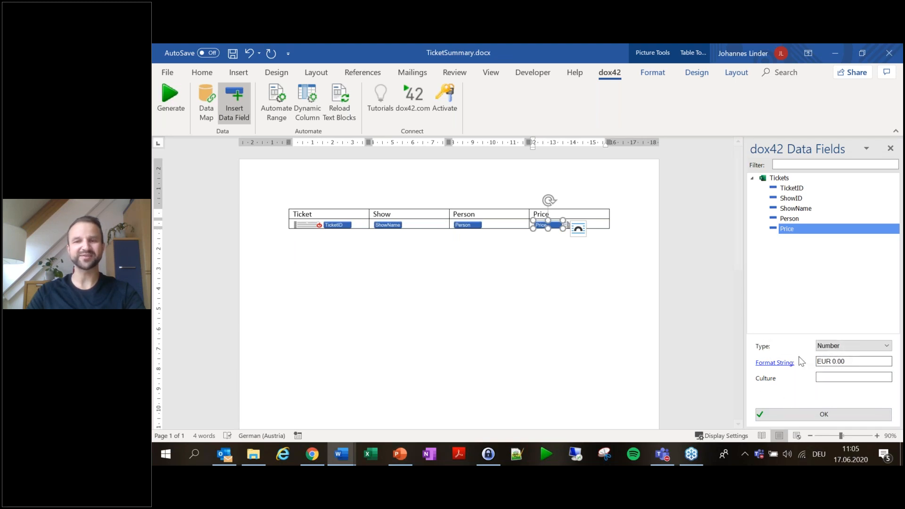
Generate the document again to check the price formatting, and discard the generated result
click(159, 108)
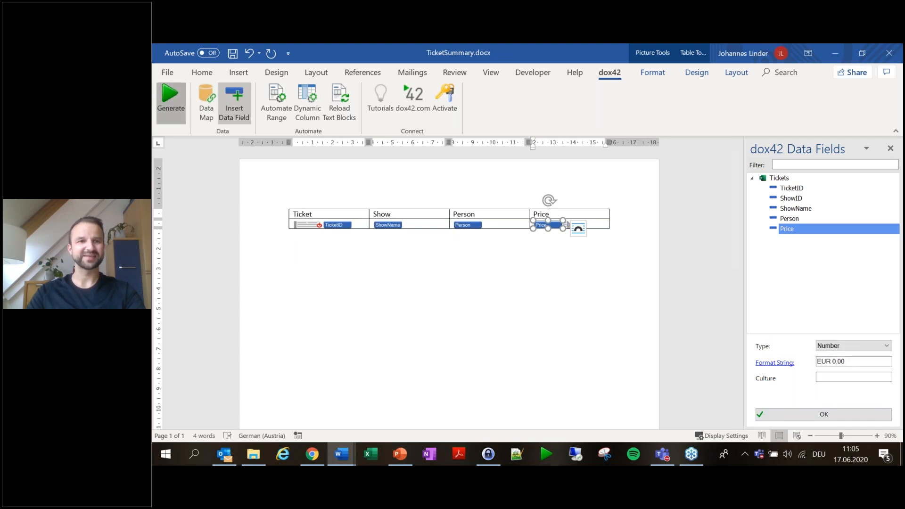
key(Return)
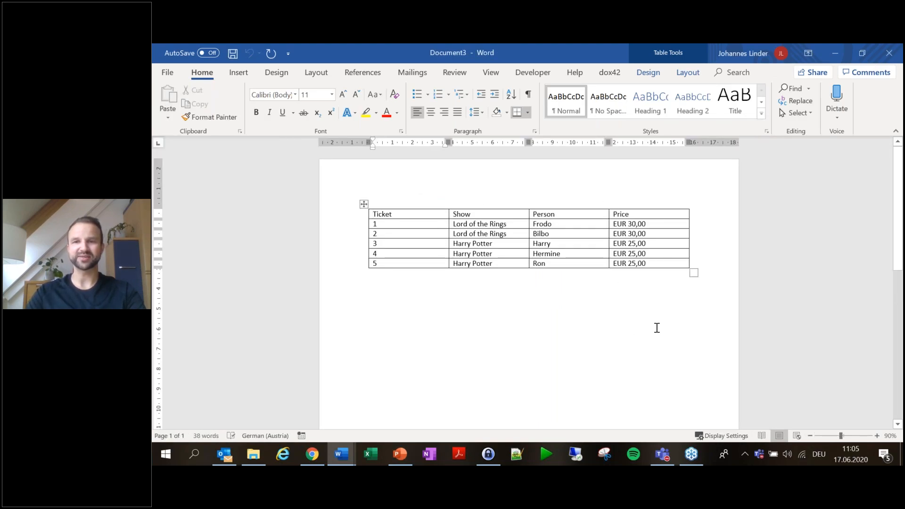
click(890, 52)
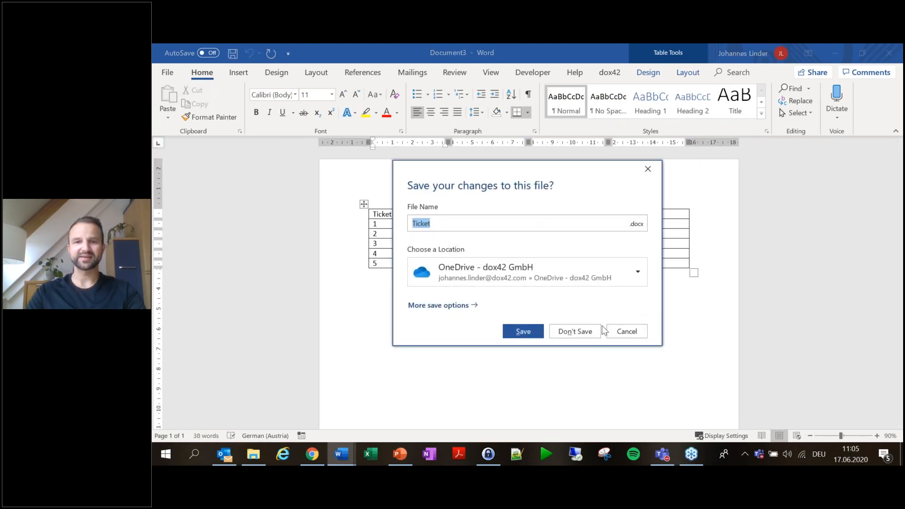
click(586, 332)
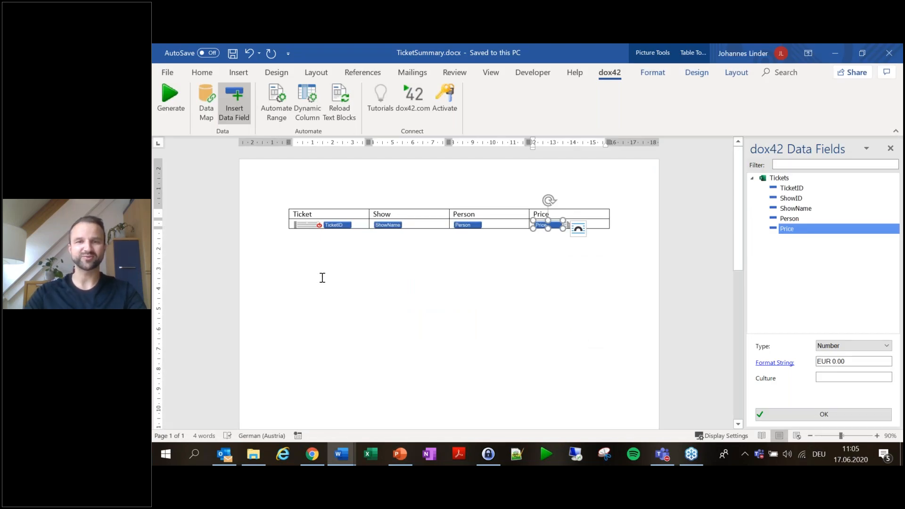
Add a Group Calculator to the Tickets data source that applies SUM to the Price field, without a group
click(202, 107)
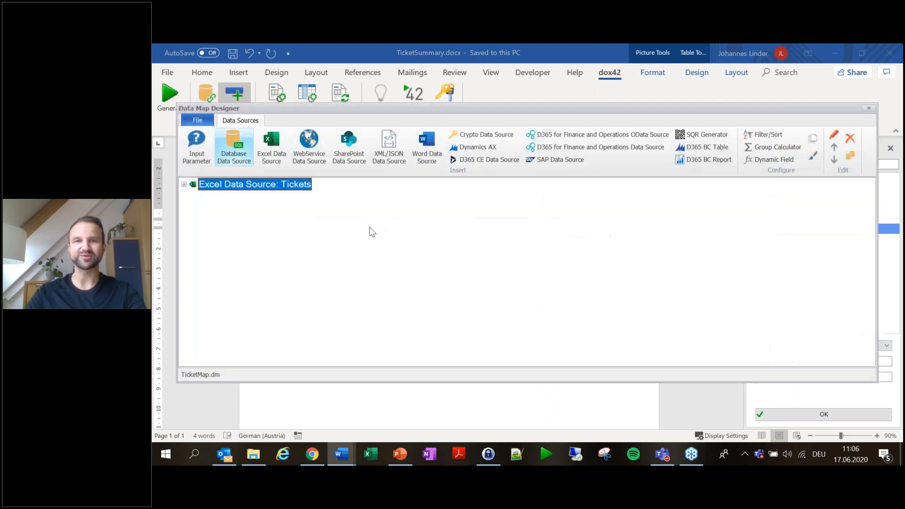
click(772, 148)
drag(507, 182, 541, 156)
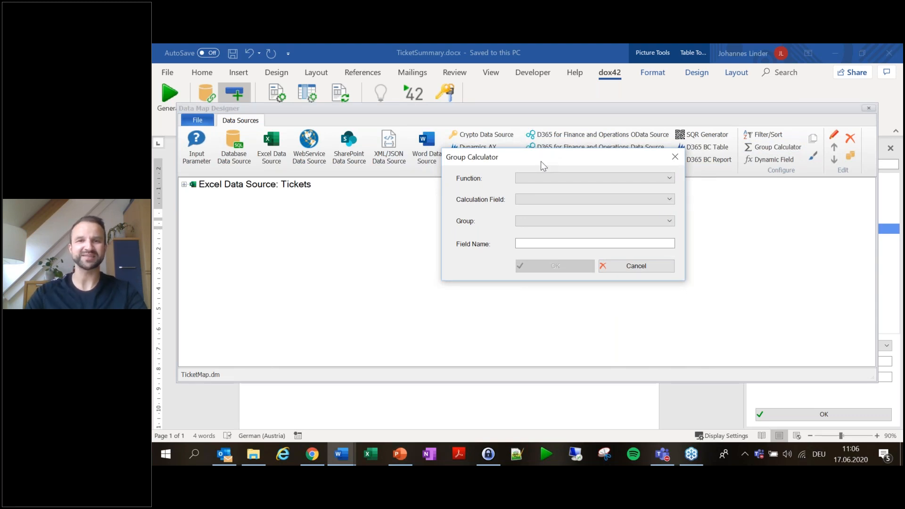
click(629, 178)
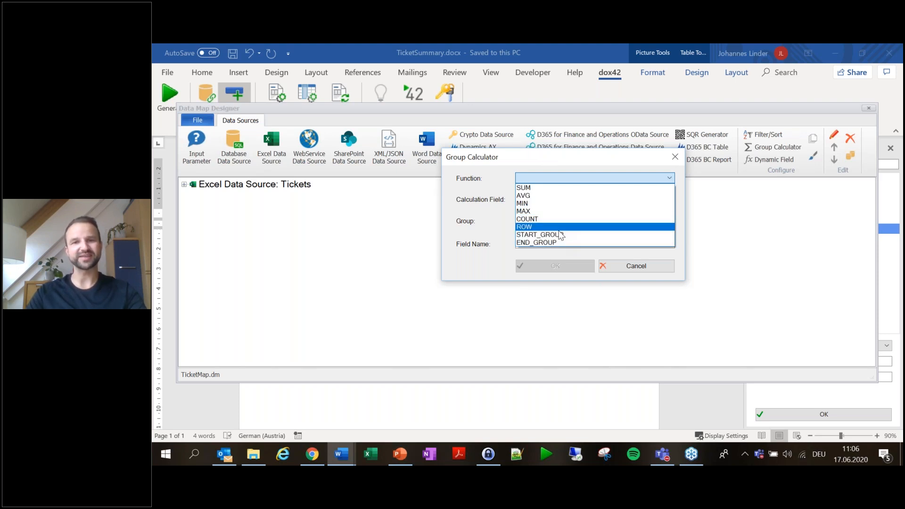
click(546, 187)
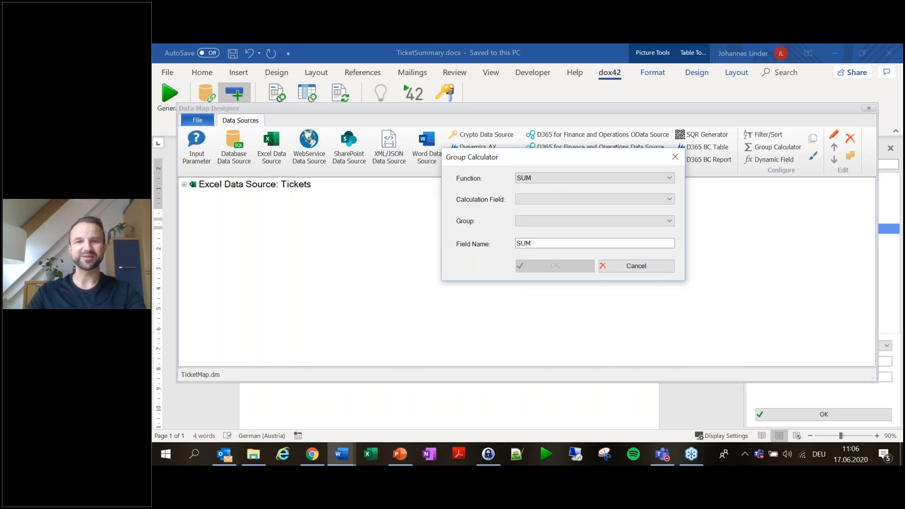
click(577, 222)
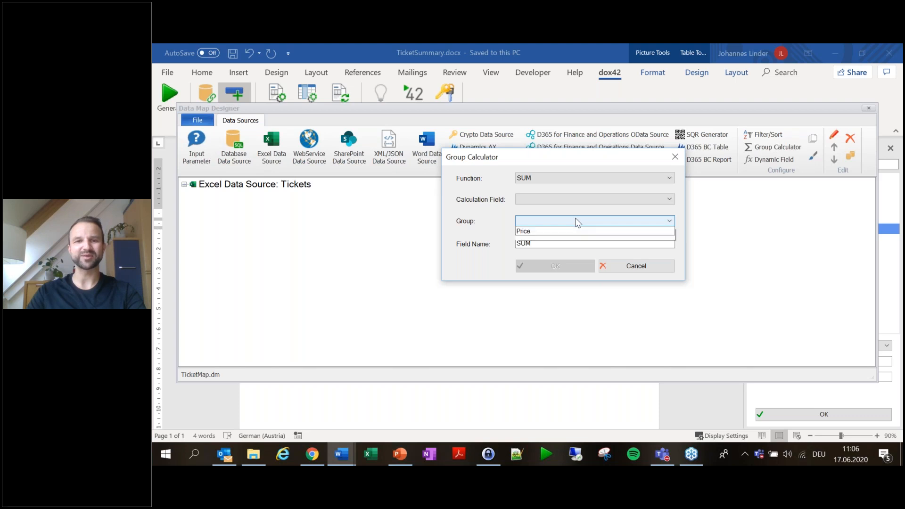
click(556, 198)
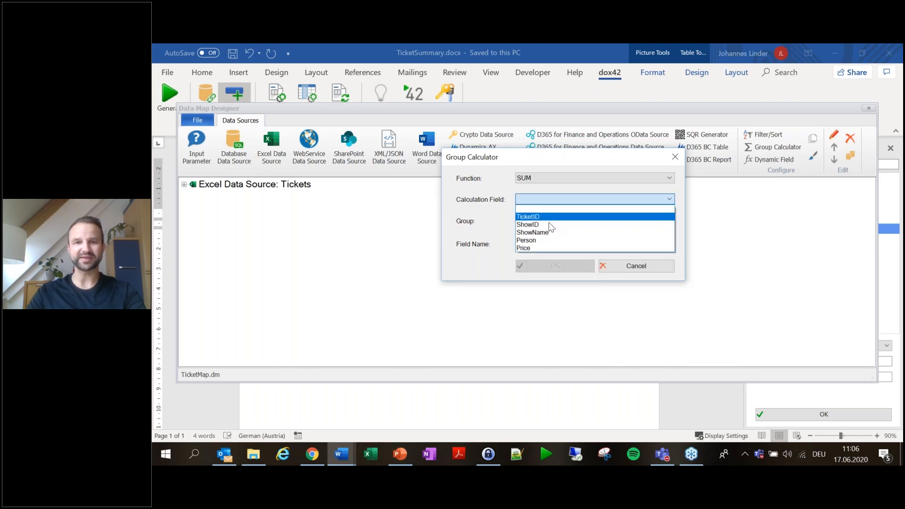
click(538, 248)
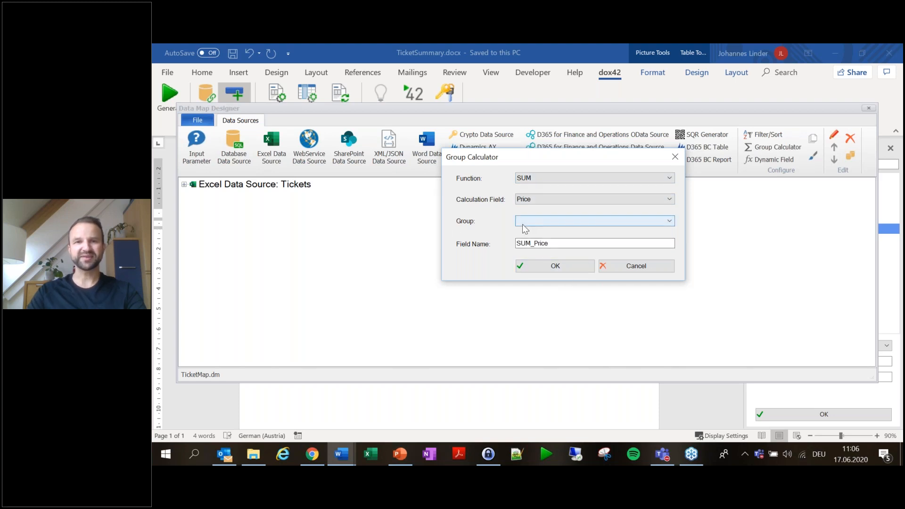
click(562, 266)
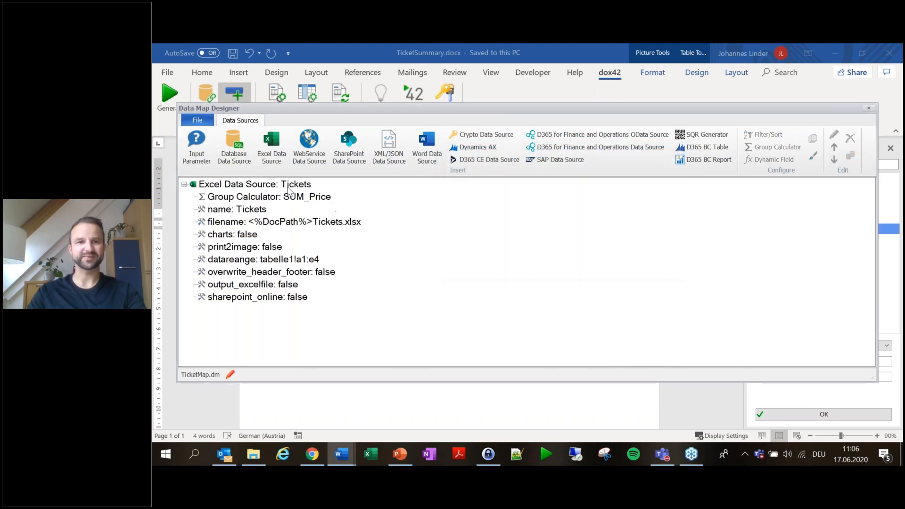
Add a Group Calculator to the Tickets data source that applies AVG to the Price field, without a group
click(777, 147)
click(537, 204)
click(490, 222)
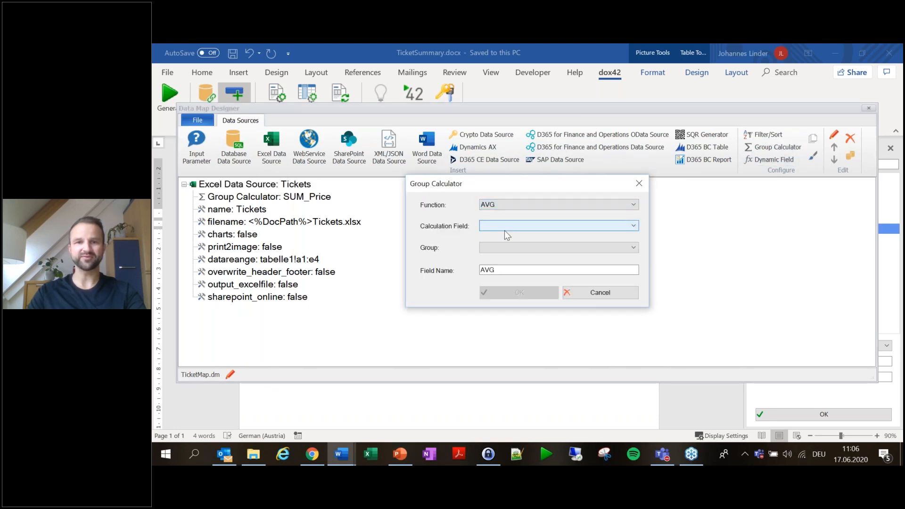
click(525, 226)
click(514, 267)
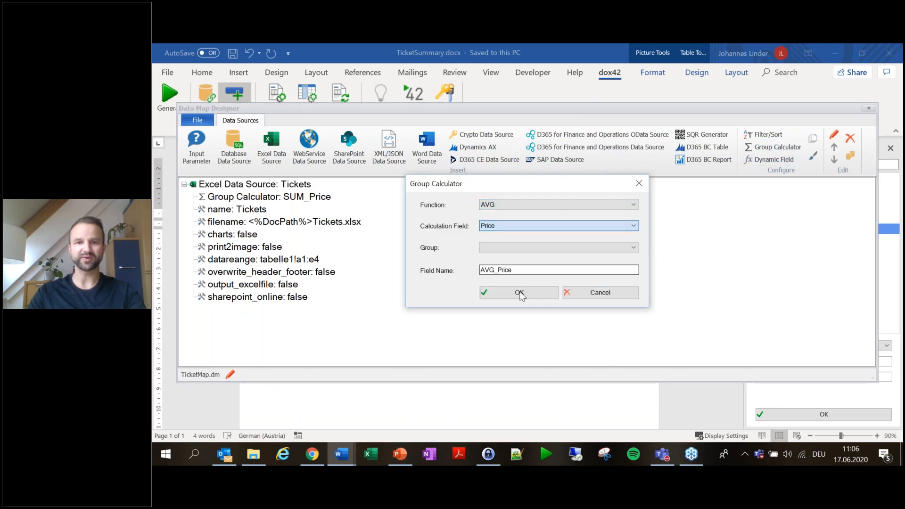
click(519, 293)
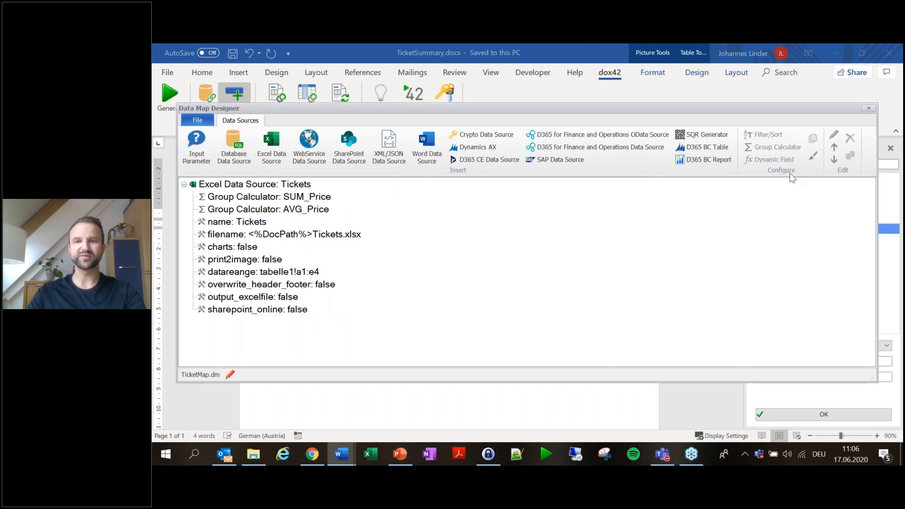
Add another Group Calculator to the Tickets data source that applies MIN to the Price field, without a group
click(294, 186)
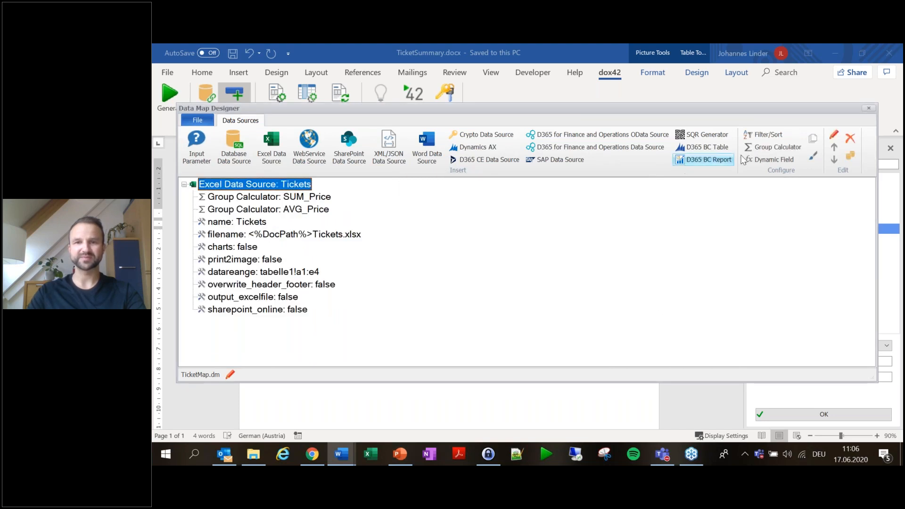
click(775, 147)
click(527, 204)
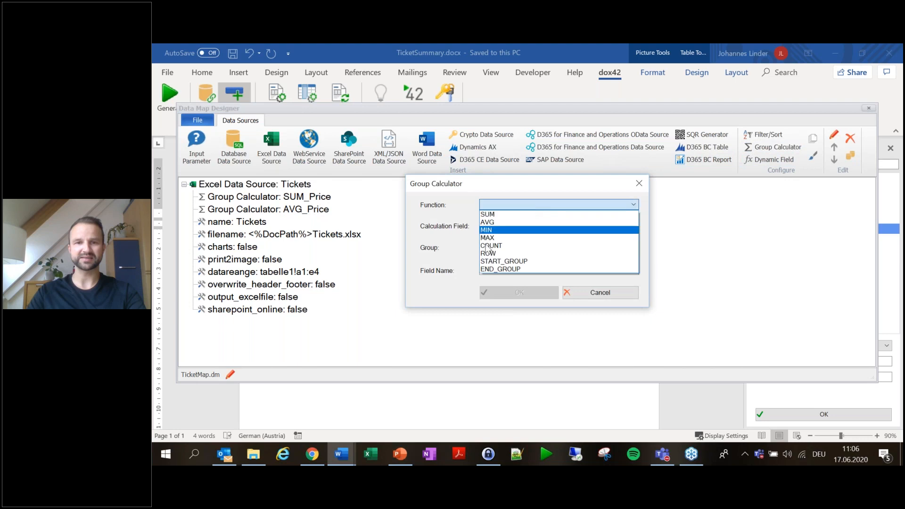
click(518, 230)
click(517, 230)
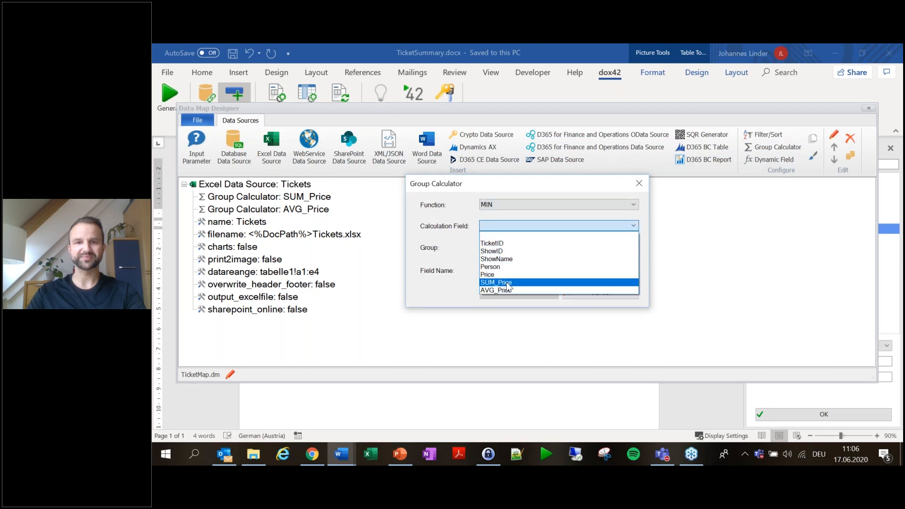
click(519, 275)
click(543, 294)
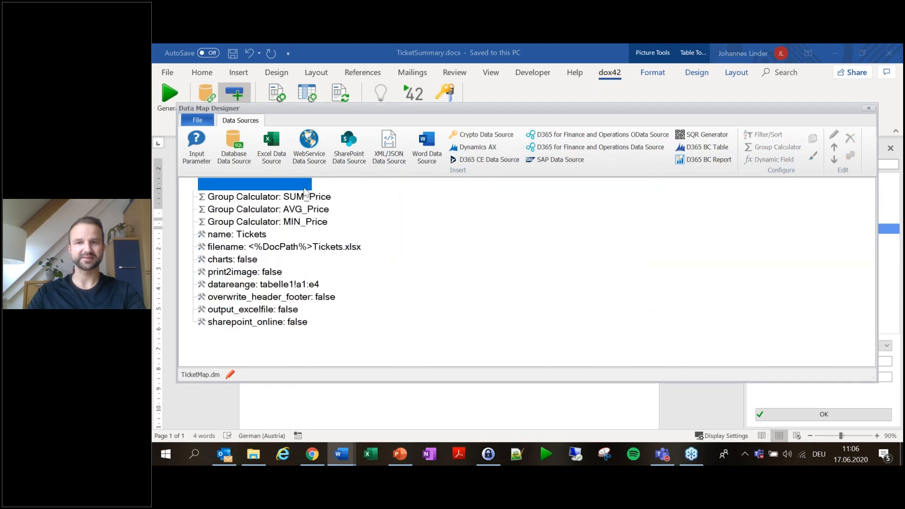
Add a Group Calculator to Tickets that applies MAX to the Price field without a group, then close the data map and save its changes
click(778, 147)
click(528, 207)
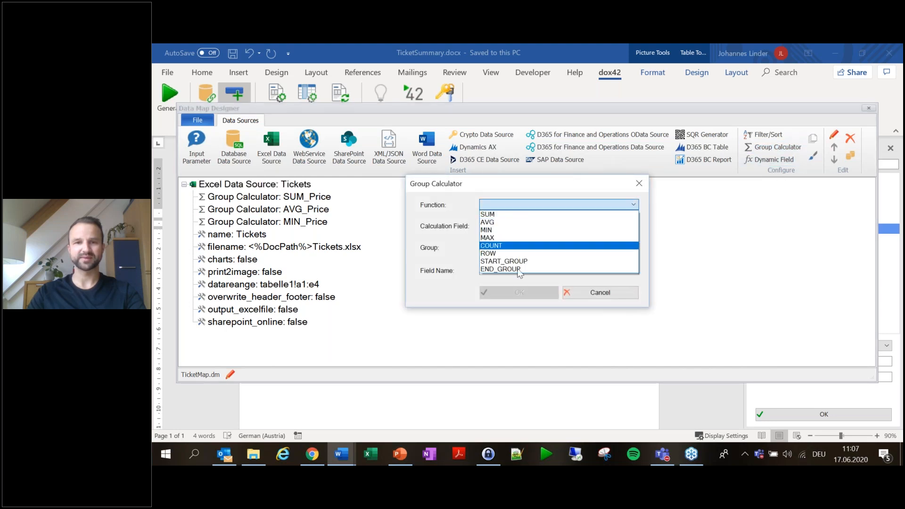
click(488, 238)
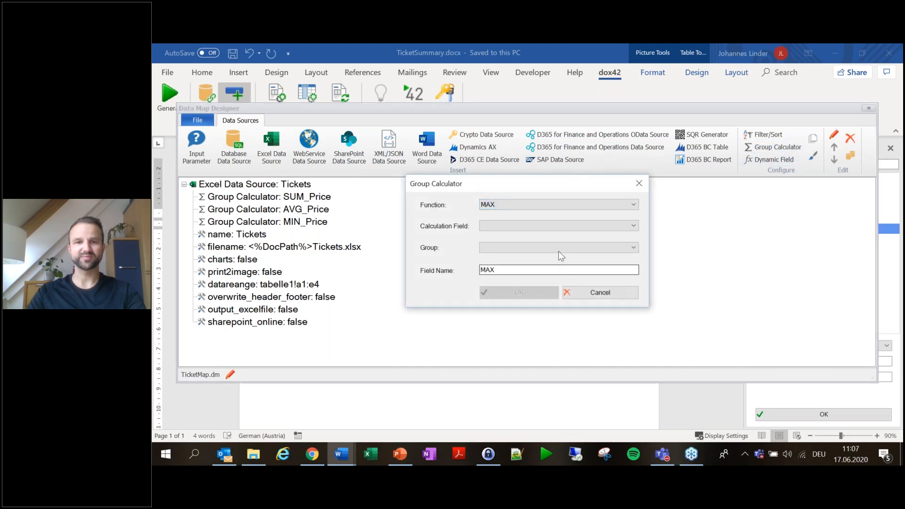
click(516, 251)
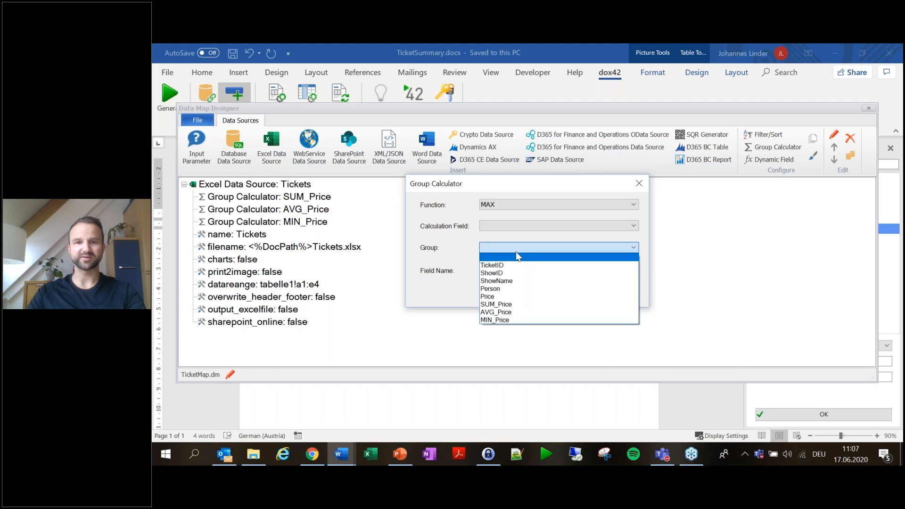
click(503, 297)
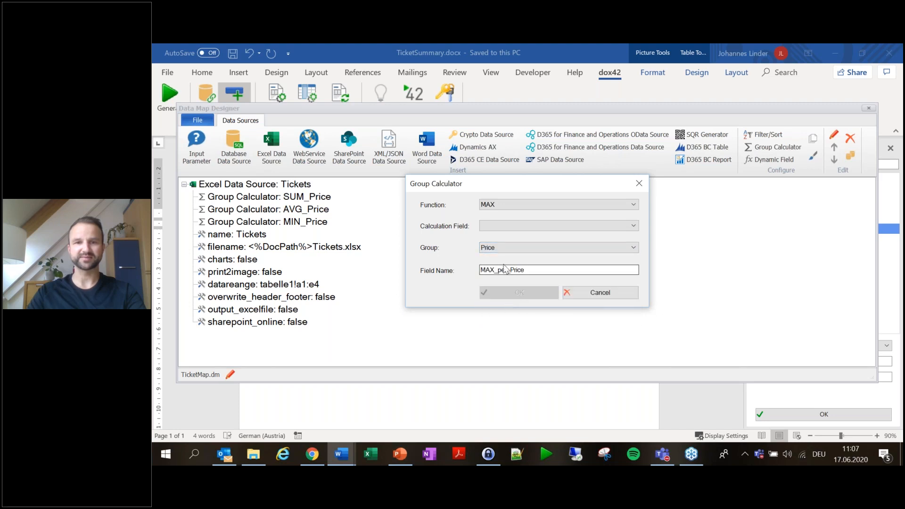
click(494, 248)
click(520, 261)
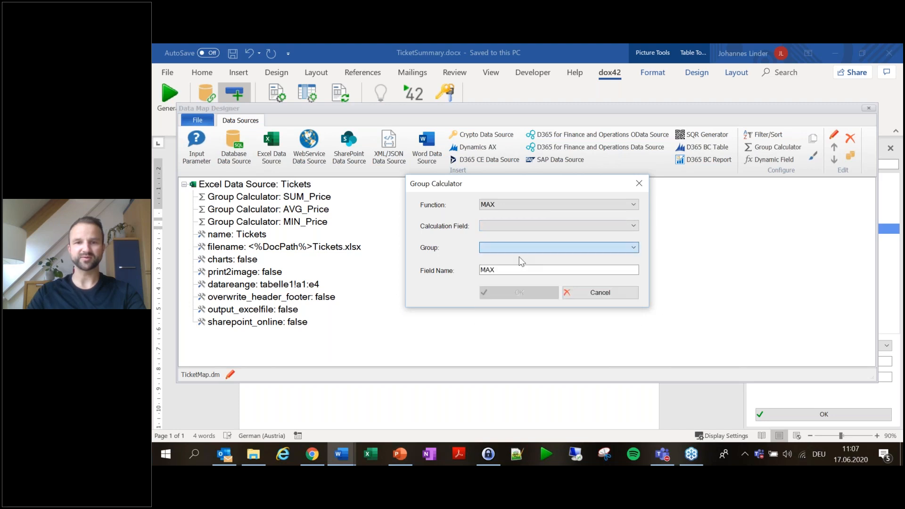
click(518, 227)
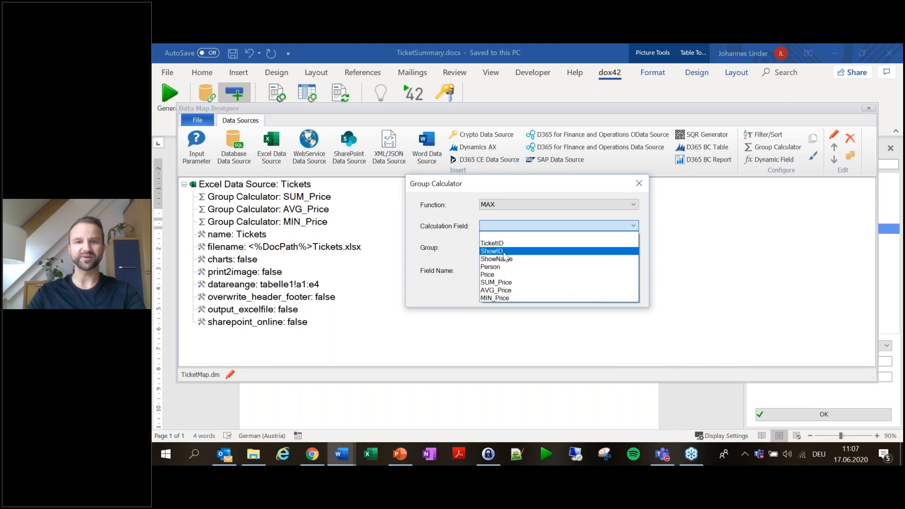
click(507, 275)
click(519, 293)
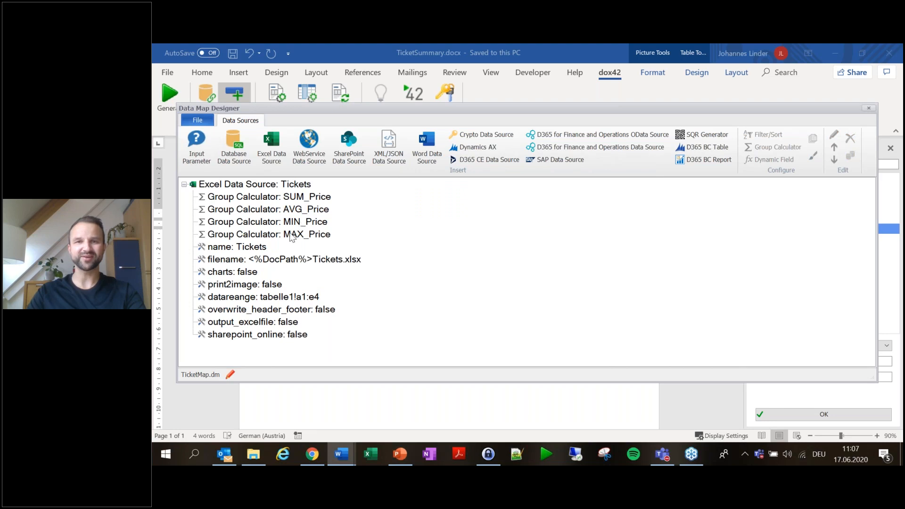
click(870, 109)
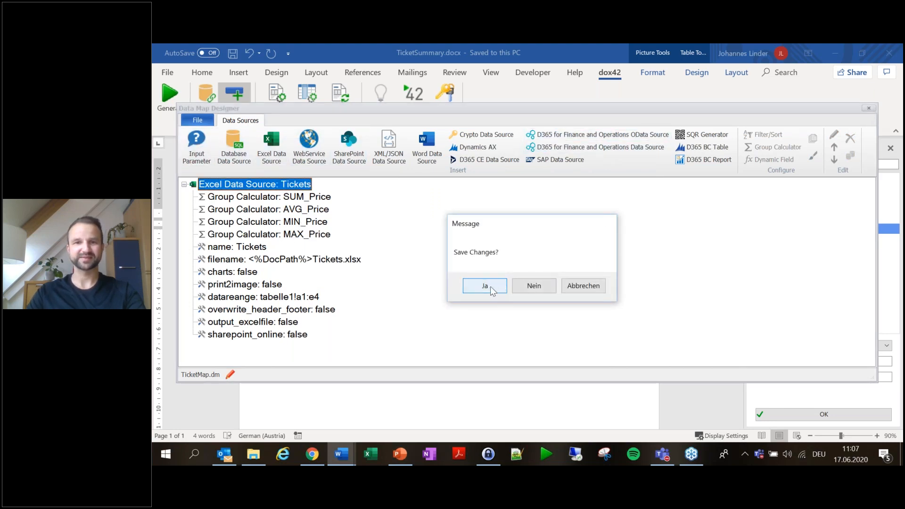
click(491, 286)
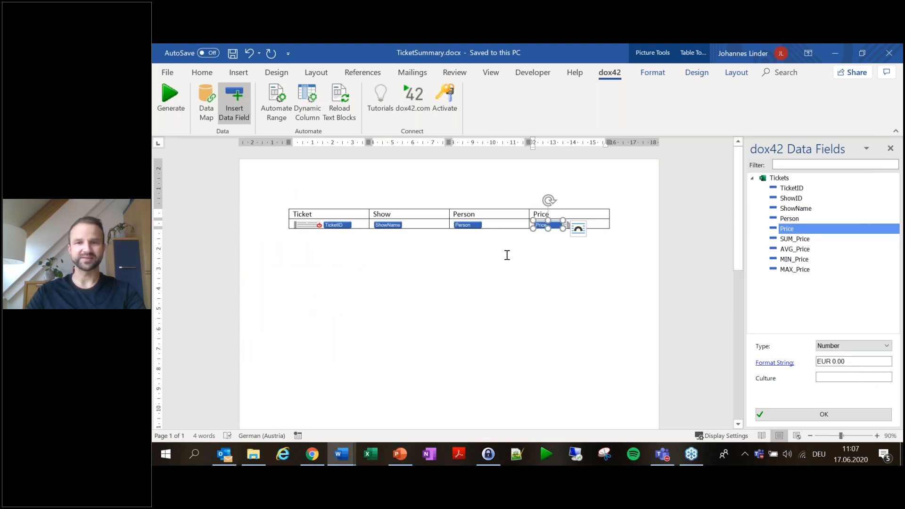
Add a row at the end of the ticket table and label its cells Min, Max, Avg and Sum:
click(604, 229)
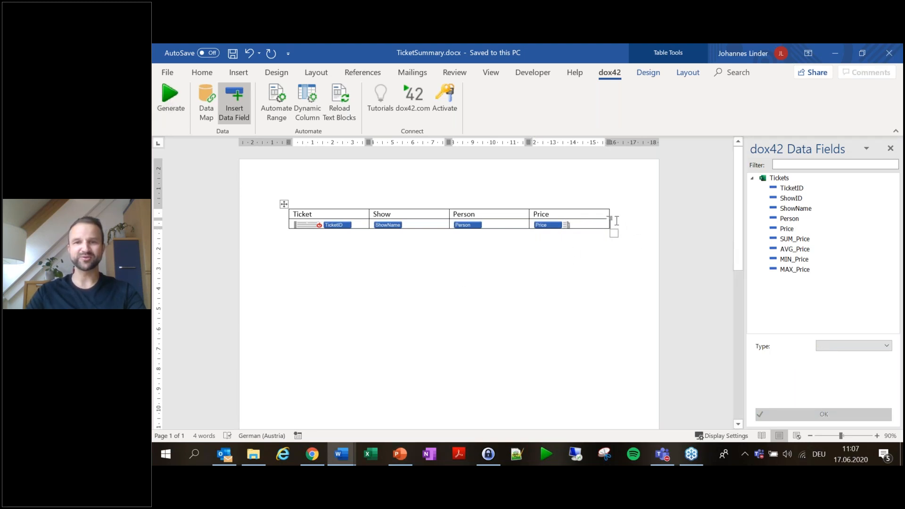
key(Return)
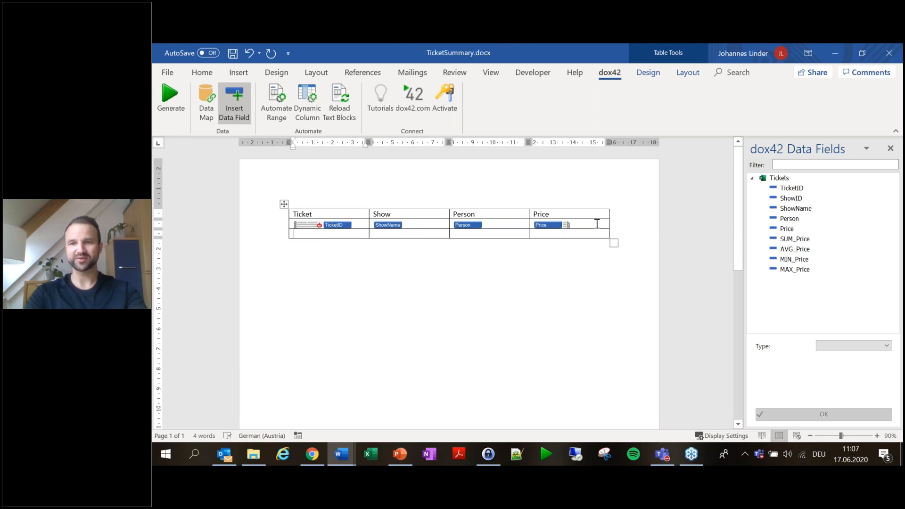
text(Min Max)
key(Tab)
text(Avg)
key(Tab)
text(Sum:)
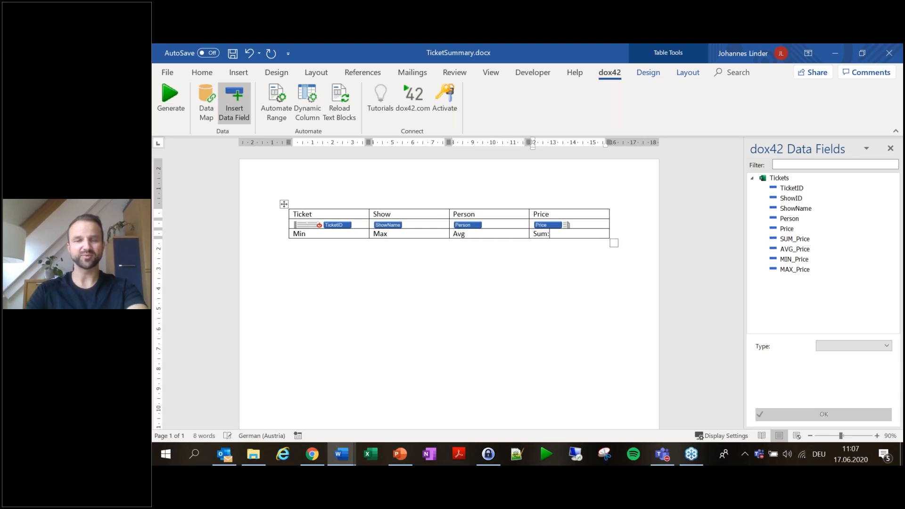
Insert the SUM_Price data field after the Sum: label, formatted as a Number with the format string EUR 0.00
click(796, 239)
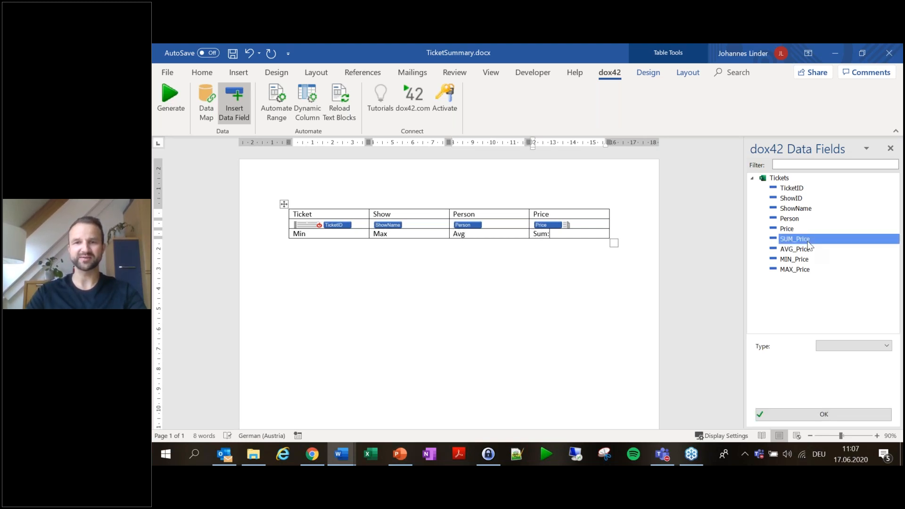
click(833, 350)
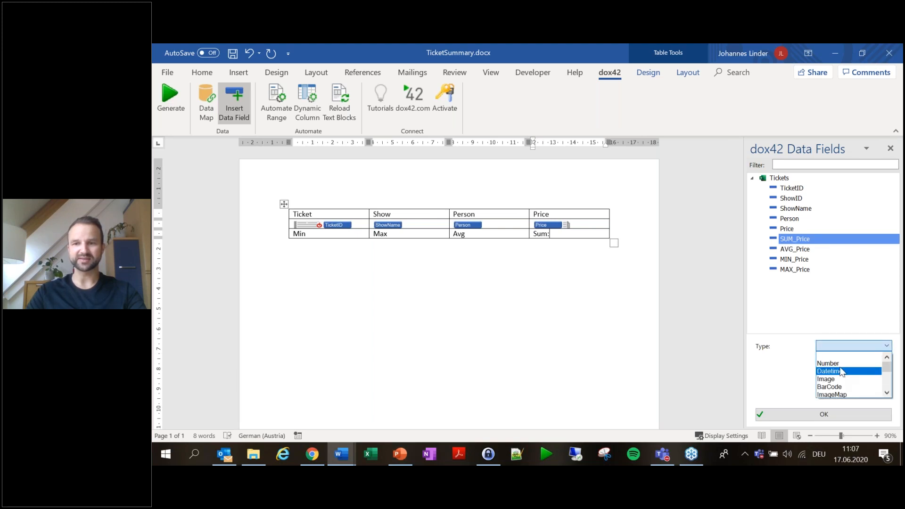
click(829, 363)
click(864, 360)
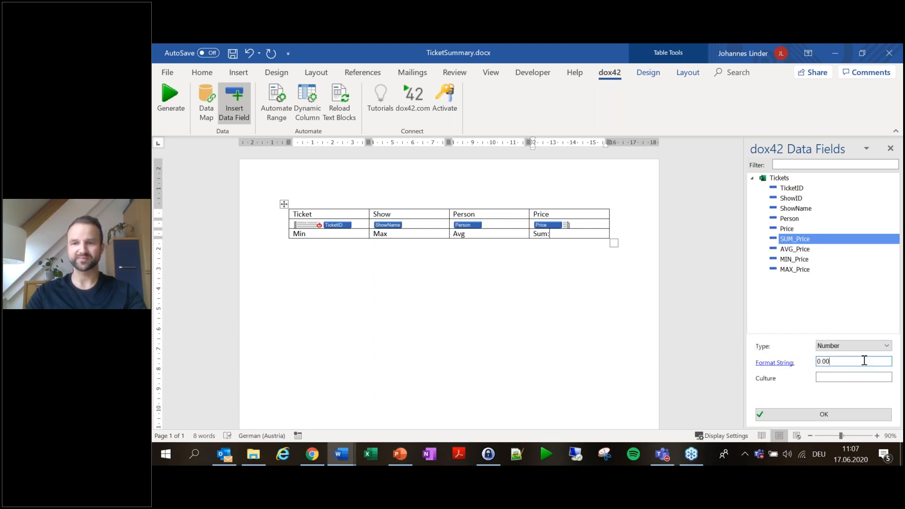
key(Home)
text(EUR)
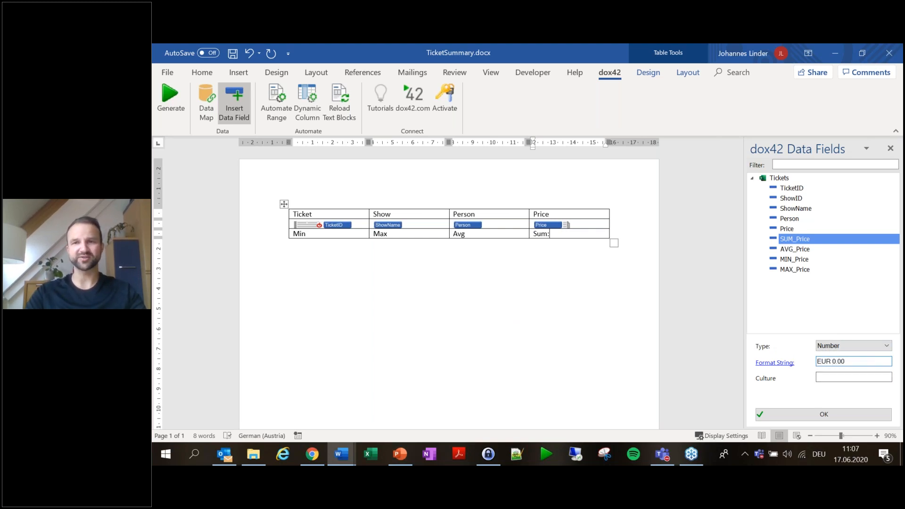
click(830, 417)
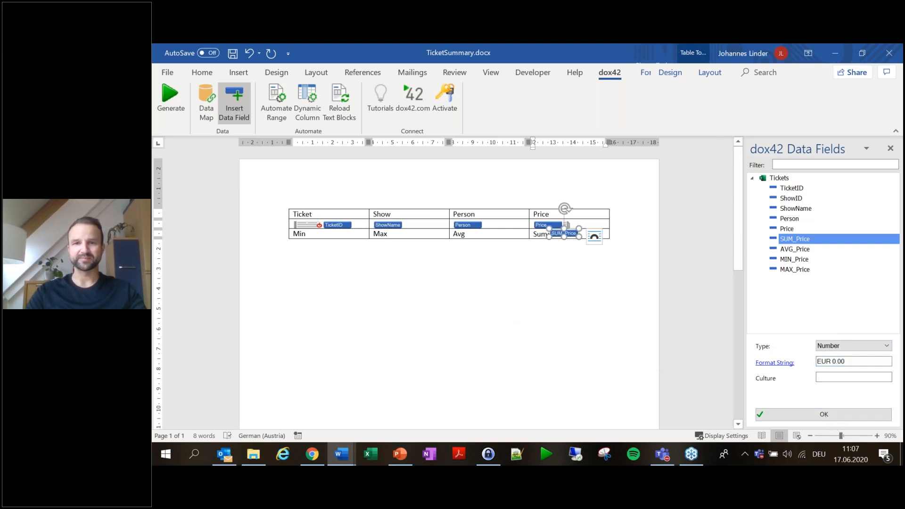
Add a colon to the Avg, Max and Min labels and insert the AVG_Price, MAX_Price and MIN_Price data fields after them
click(465, 234)
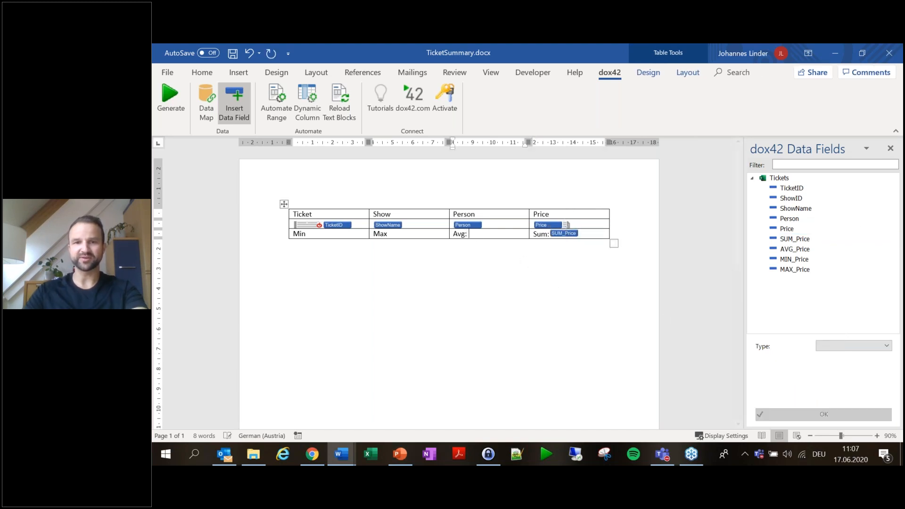
double_click(818, 250)
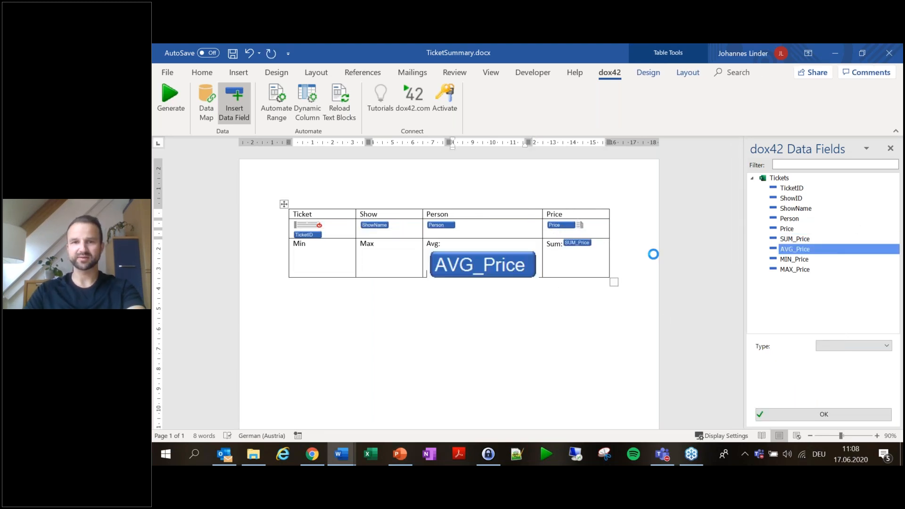
click(410, 238)
text(:)
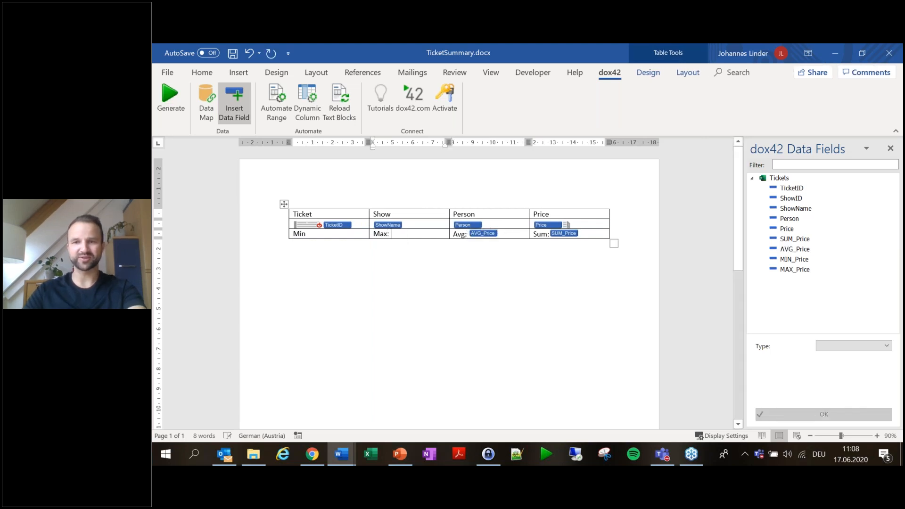
double_click(795, 269)
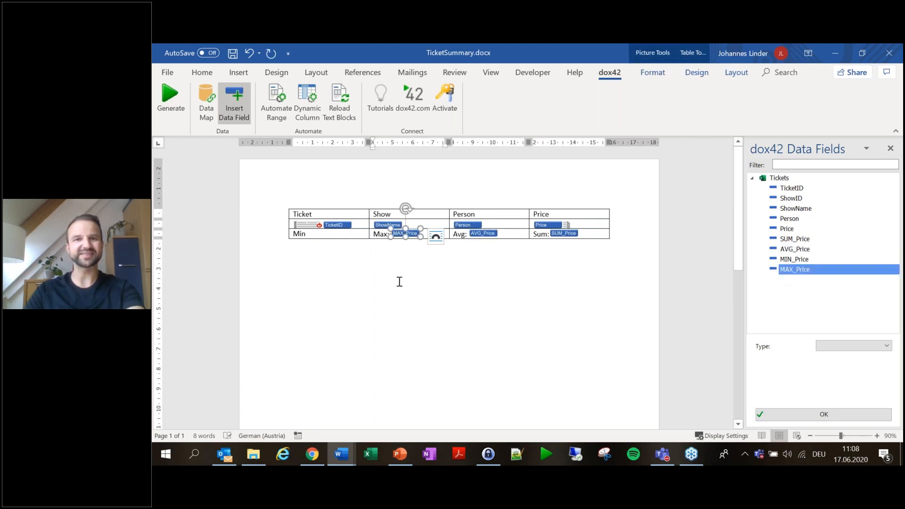
click(358, 239)
text(:)
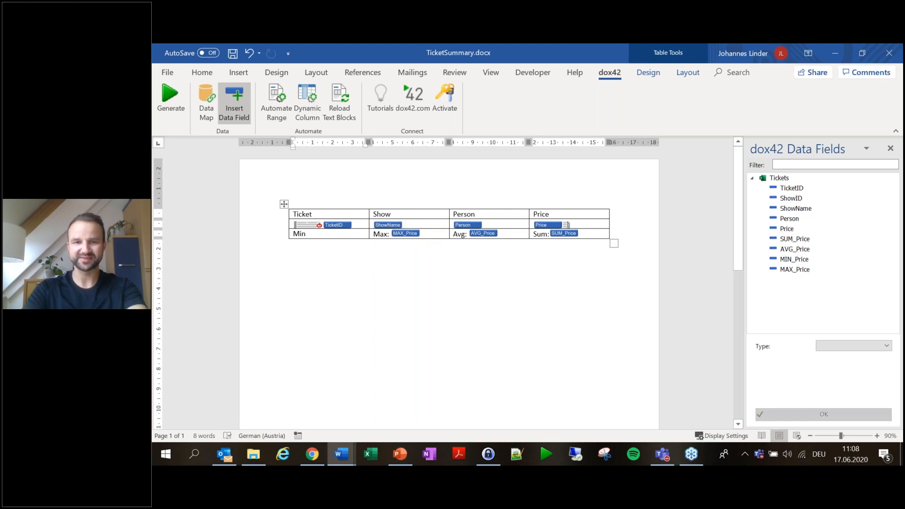
double_click(795, 259)
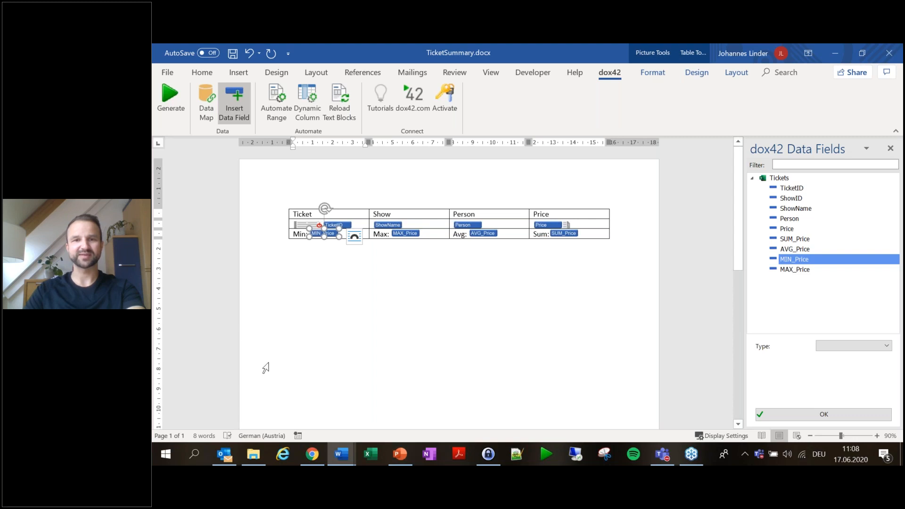
Generate the document to check the Min, Max, Avg and Sum row, and close the result without saving
click(170, 97)
key(Return)
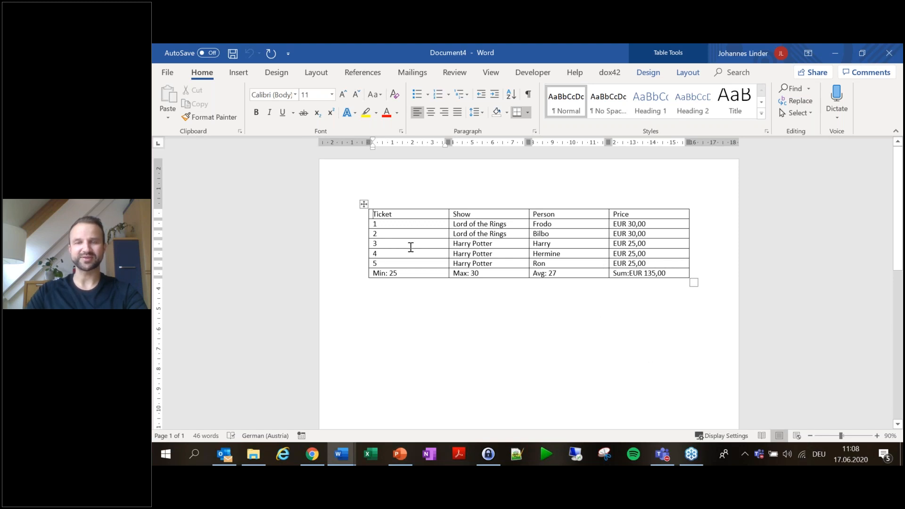
click(888, 59)
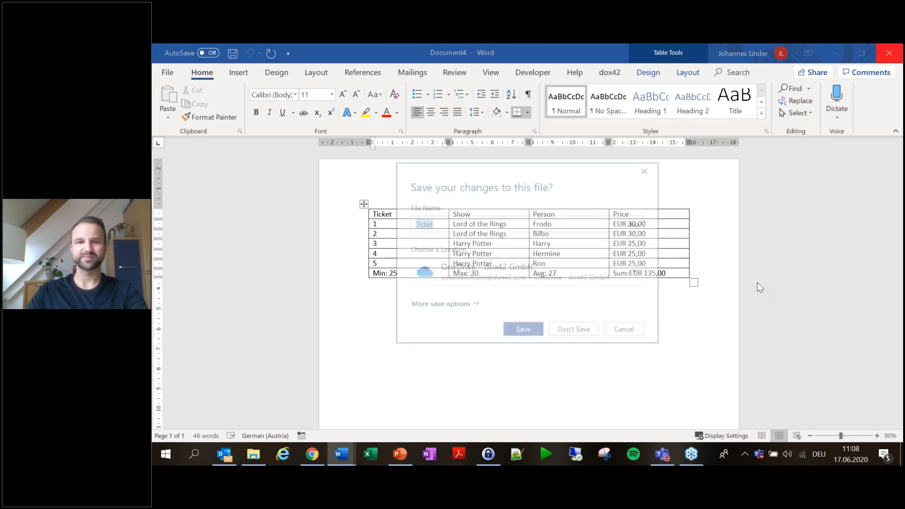
click(584, 335)
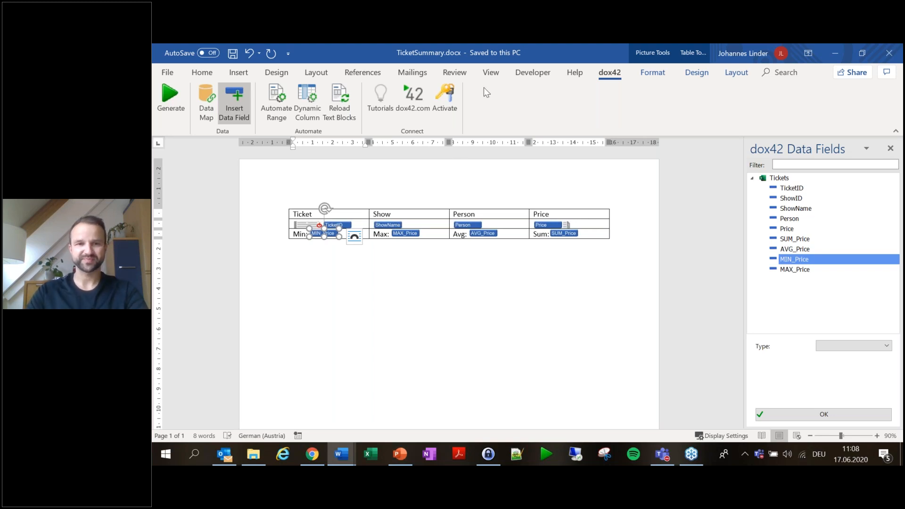
Insert a row above the ticket table's header row and move the range's start marker into its first cell
right_click(307, 213)
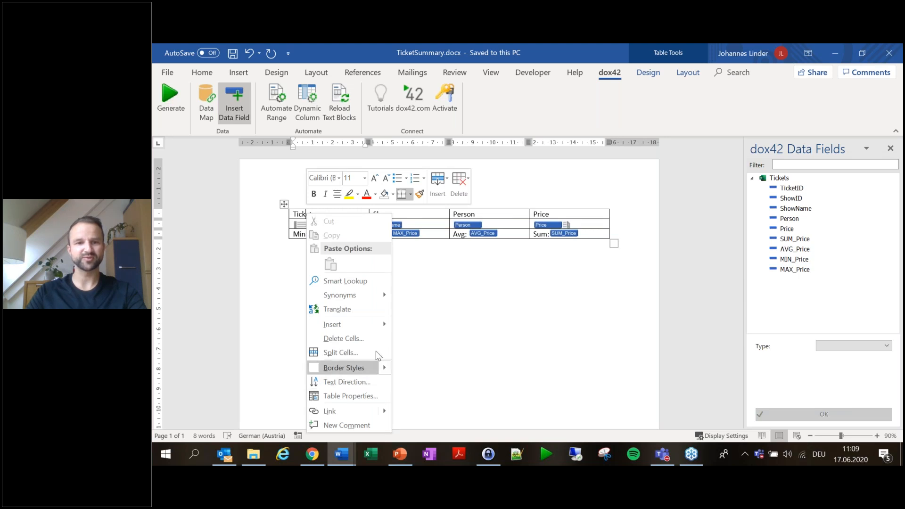
mouse_move(368, 324)
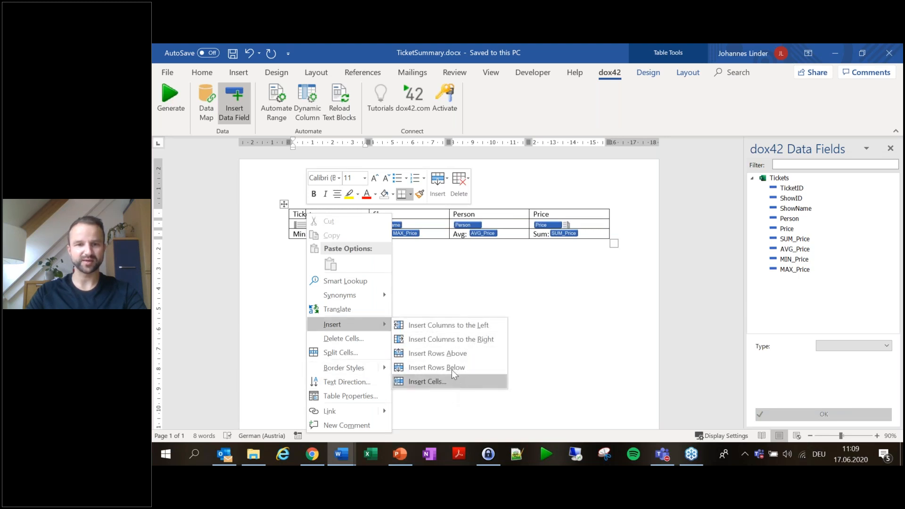
click(454, 356)
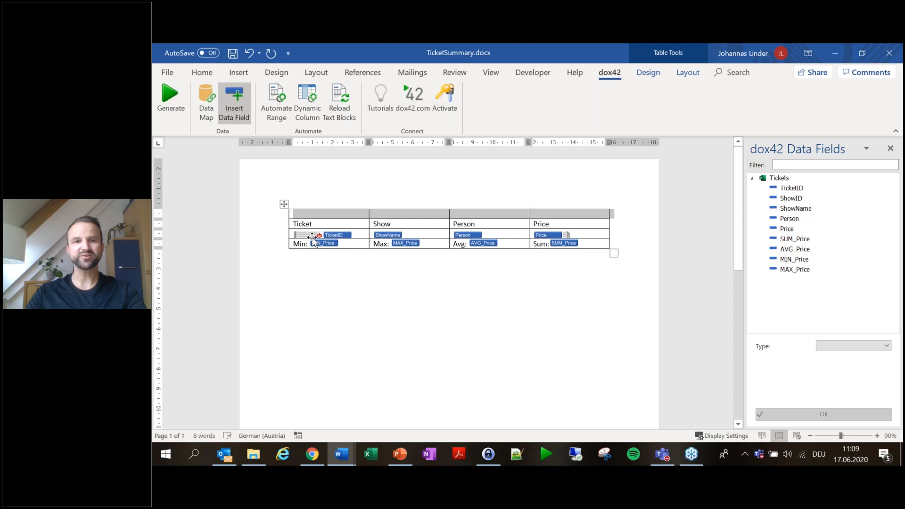
drag(312, 235, 306, 214)
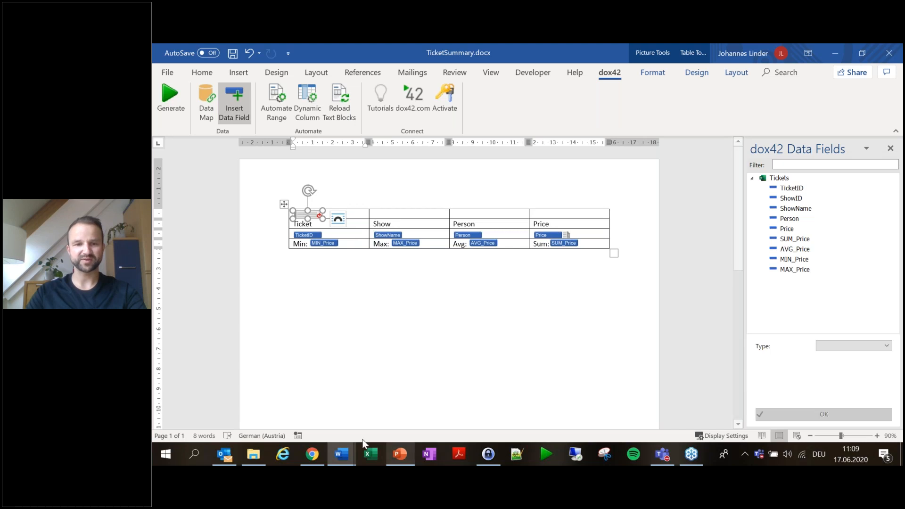
Generate the document from the other open, finished ticket template, examine its per-show tables, and return to the TicketSummary.docx template
click(346, 453)
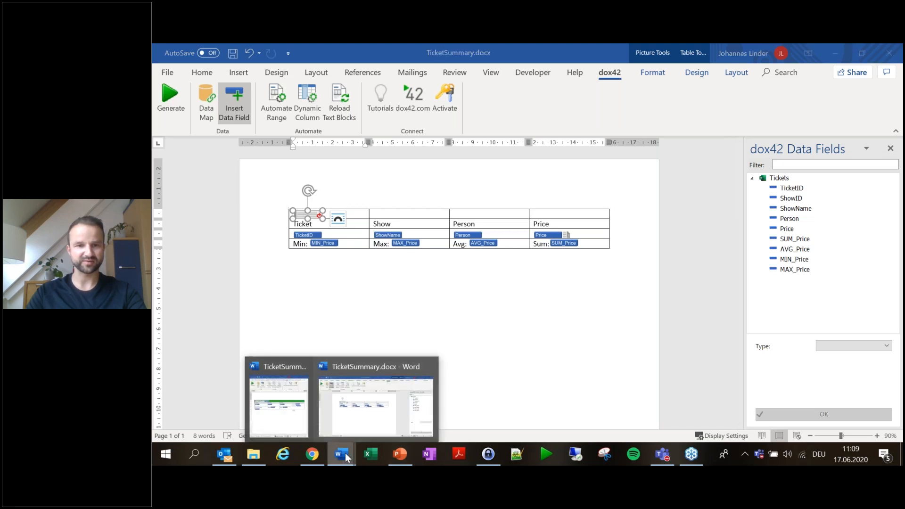
click(274, 411)
click(171, 97)
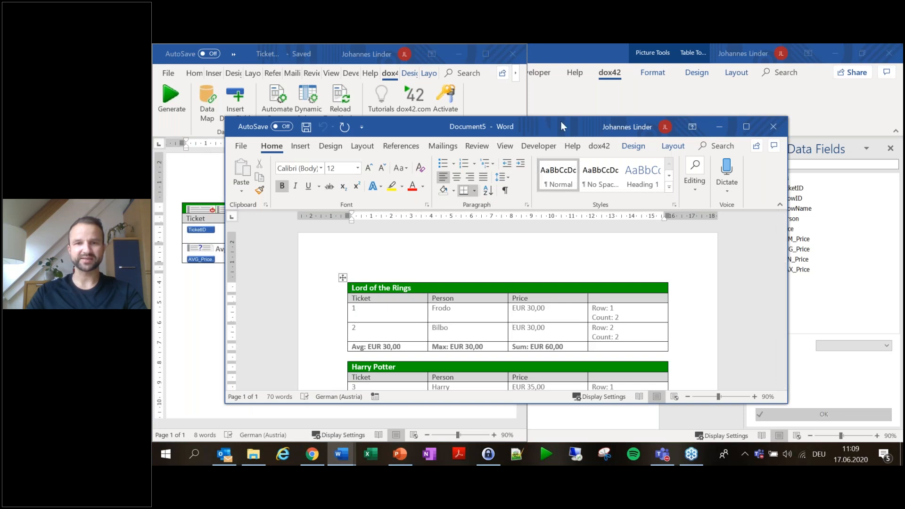
drag(561, 120, 560, 48)
scroll(441, 230, down, 1)
scroll(440, 229, down, 1)
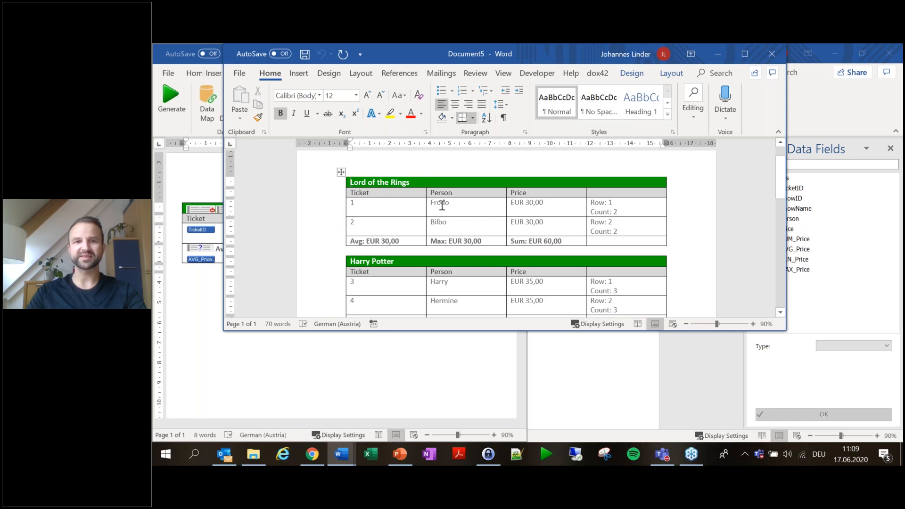
scroll(486, 241, down, 3)
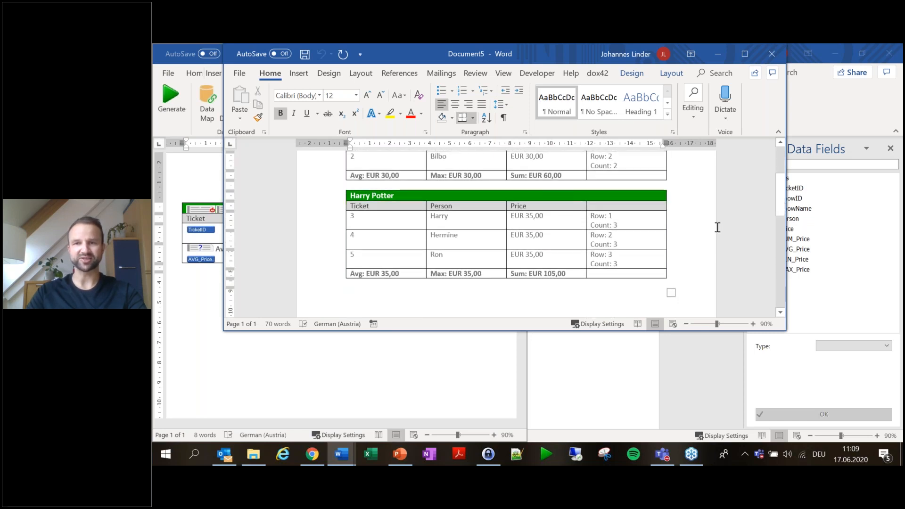
scroll(717, 227, up, 5)
click(720, 55)
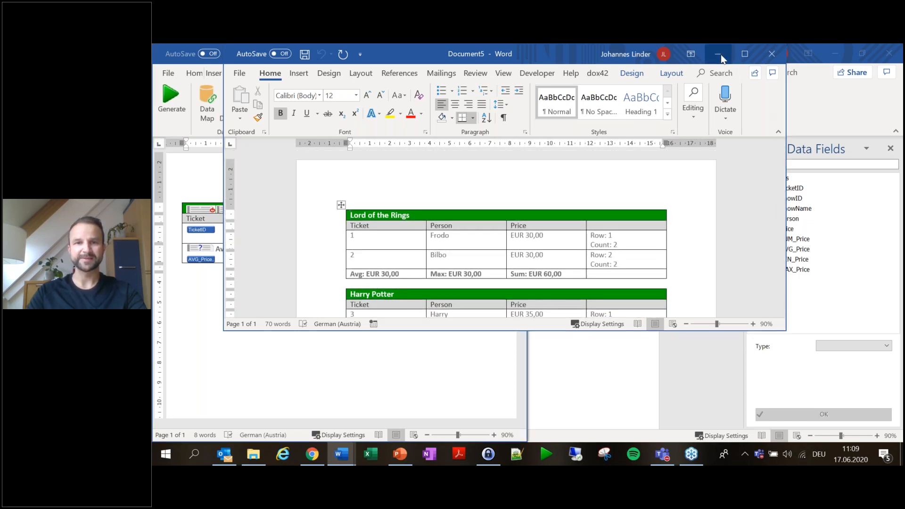
click(586, 308)
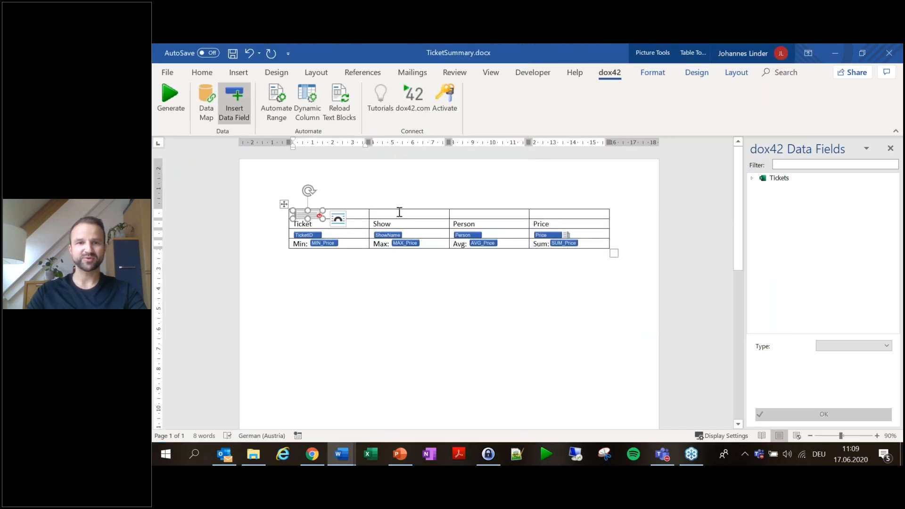
Merge the cells of the new top row and move the ShowName data field into it behind the range start marker
click(364, 212)
drag(363, 212, 583, 214)
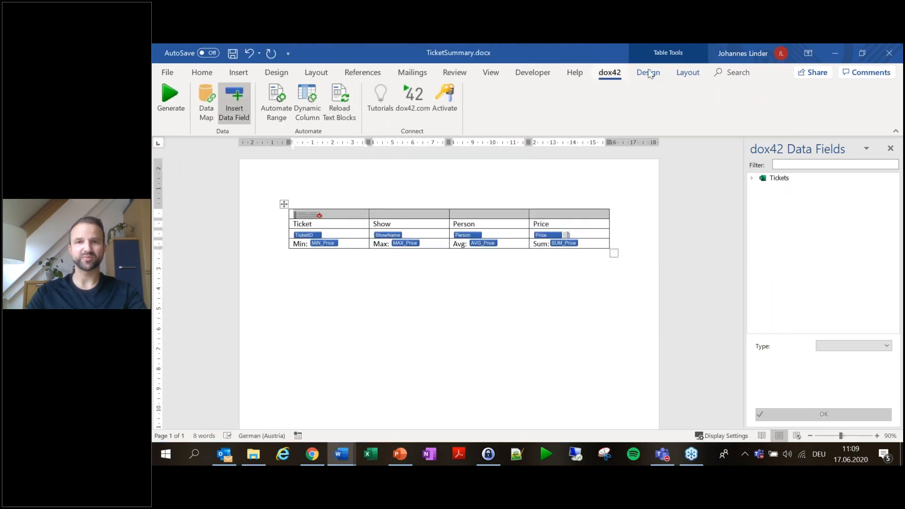
click(688, 72)
click(435, 88)
drag(375, 216, 371, 217)
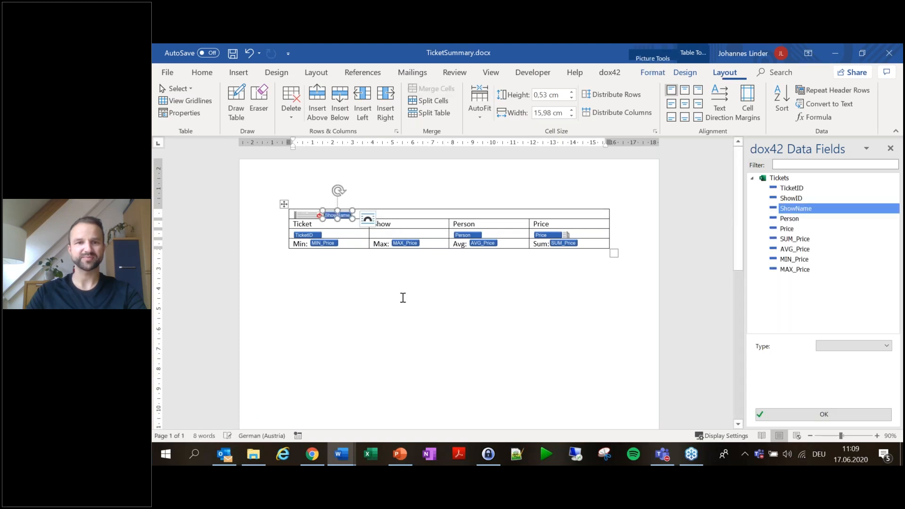
Replace the Show column header with Max
click(408, 223)
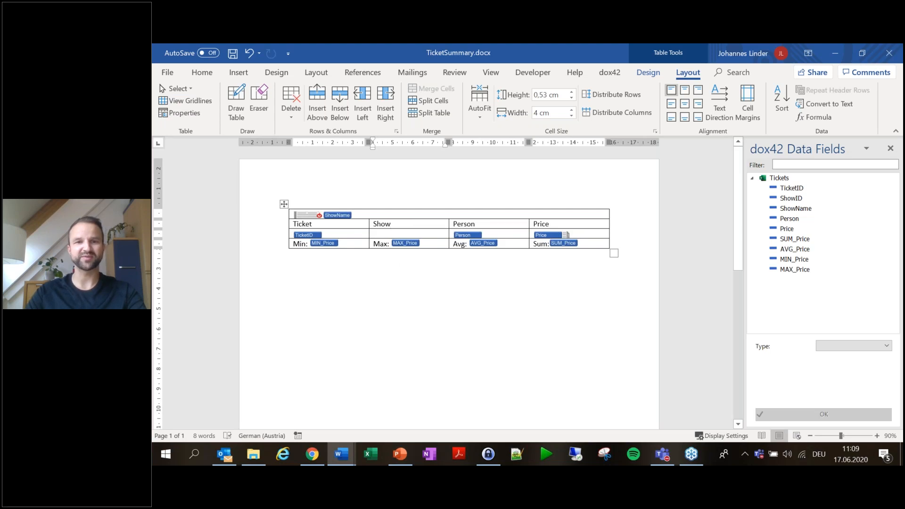
drag(394, 226, 371, 225)
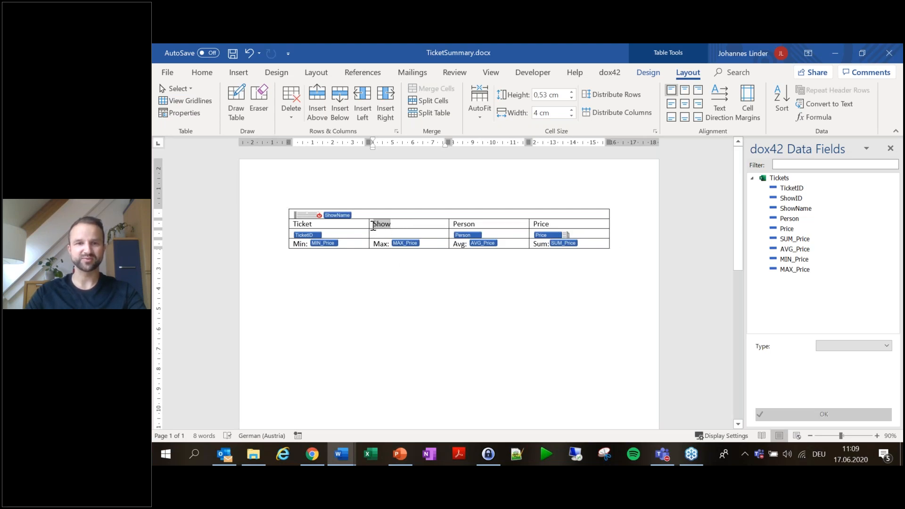
text(Max)
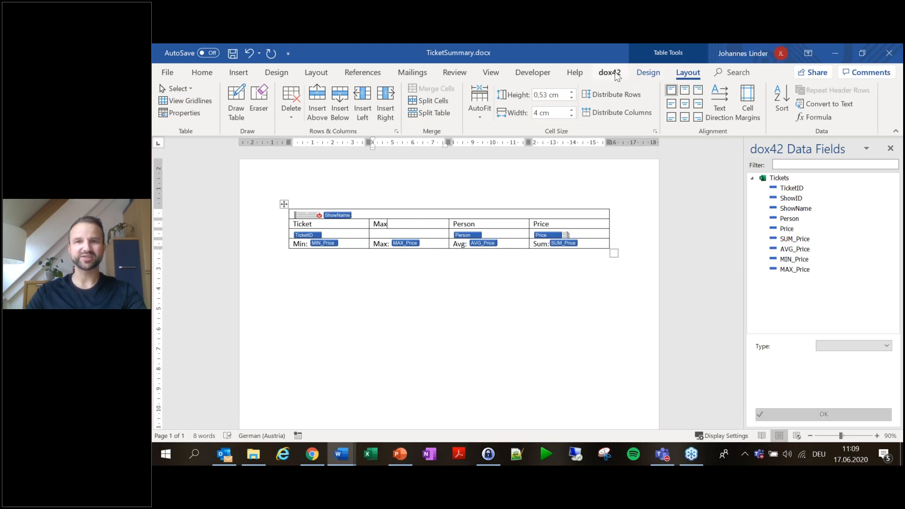
Save and generate the document, examine how the show name and header rows repeat, and close the result without saving
click(615, 74)
click(170, 97)
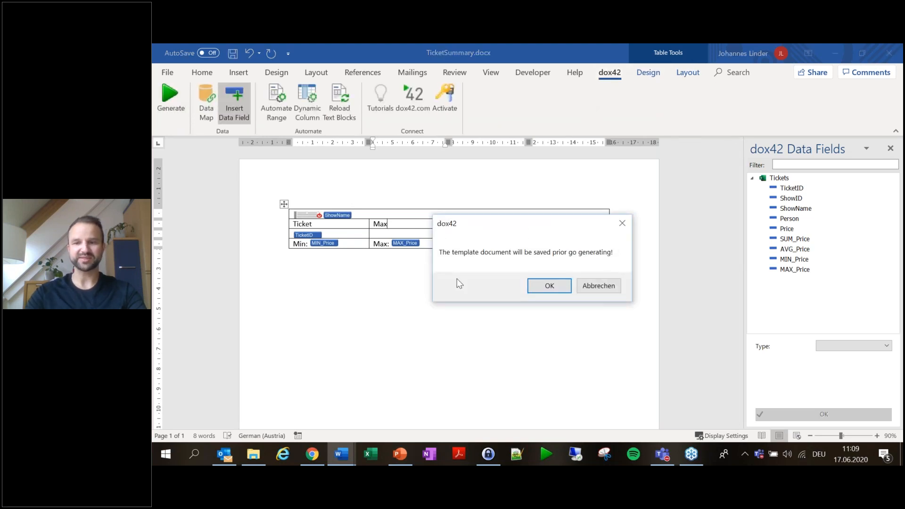
key(Return)
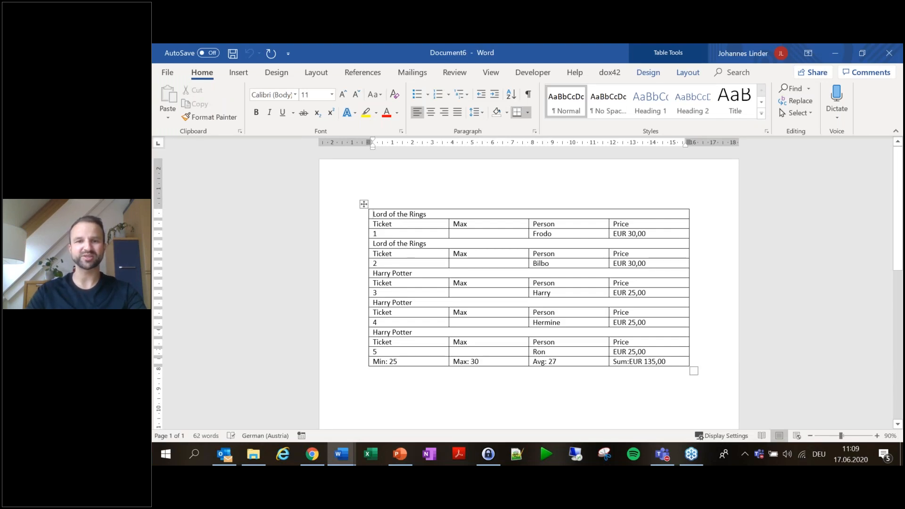
drag(388, 225, 650, 226)
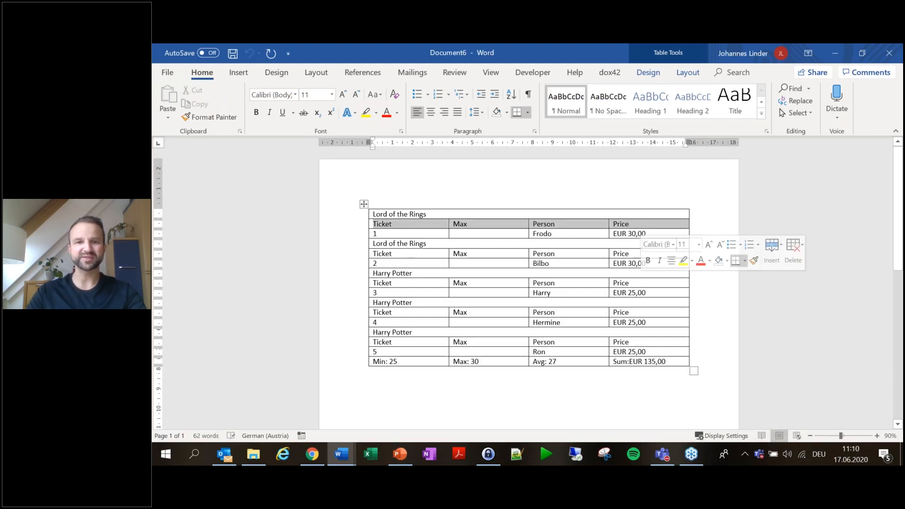
click(434, 216)
drag(436, 215, 375, 216)
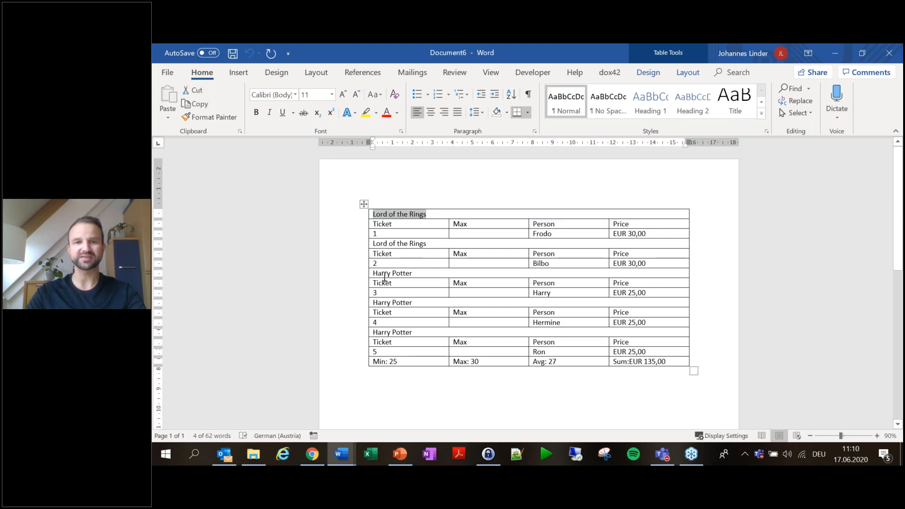
click(889, 53)
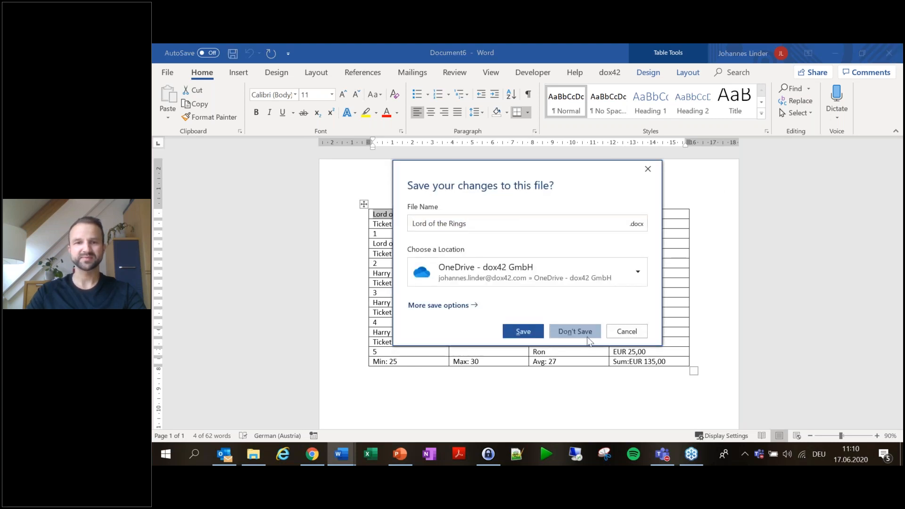
click(588, 335)
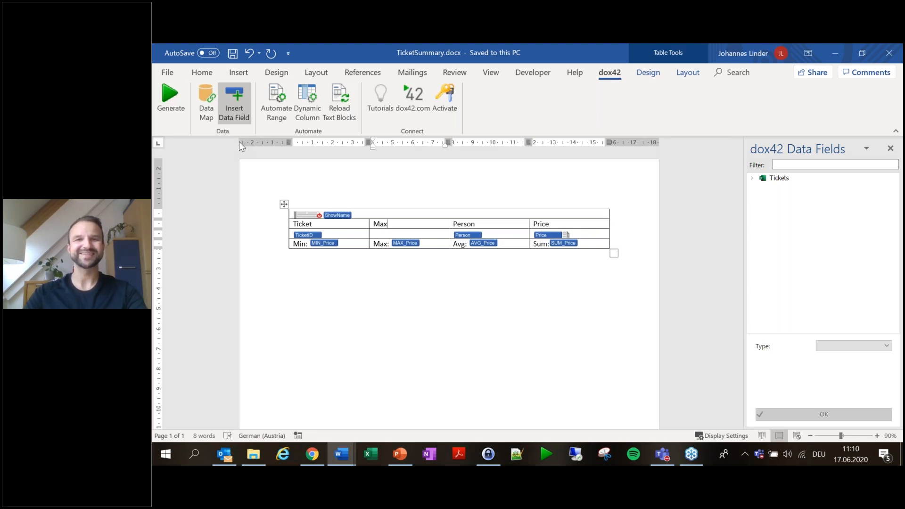
Add a START_GROUP group calculator grouped by ShowID to the Tickets data source in the data map
click(212, 103)
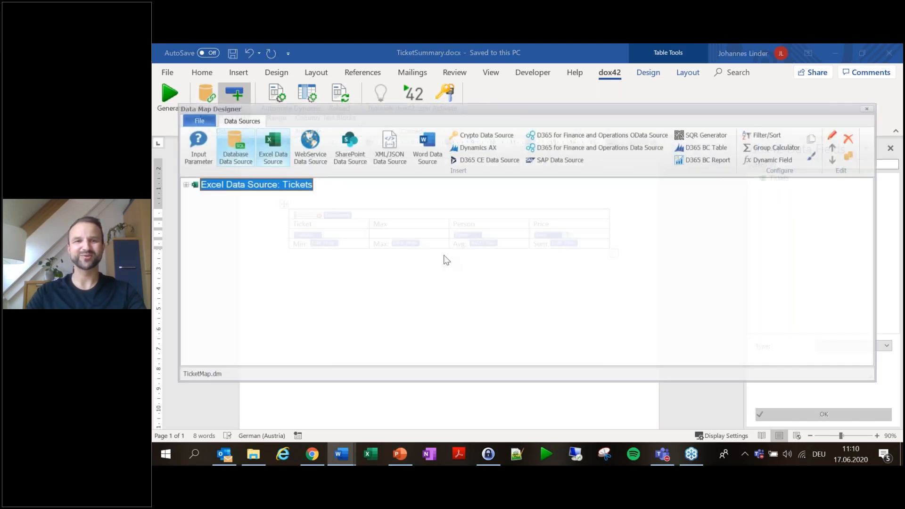
click(184, 185)
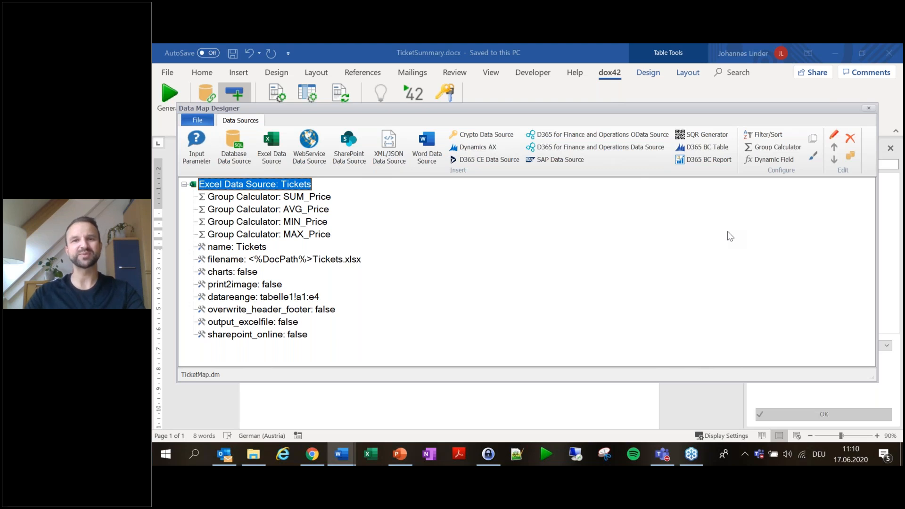
click(778, 149)
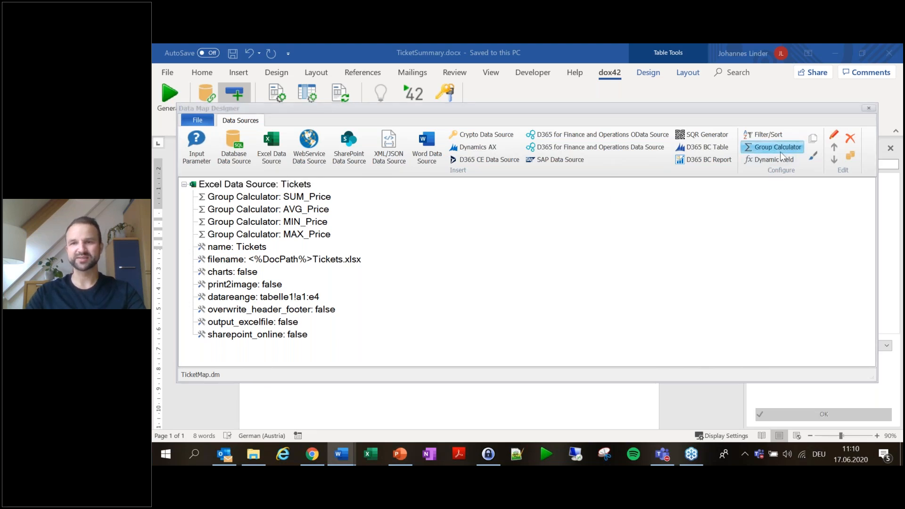
click(564, 205)
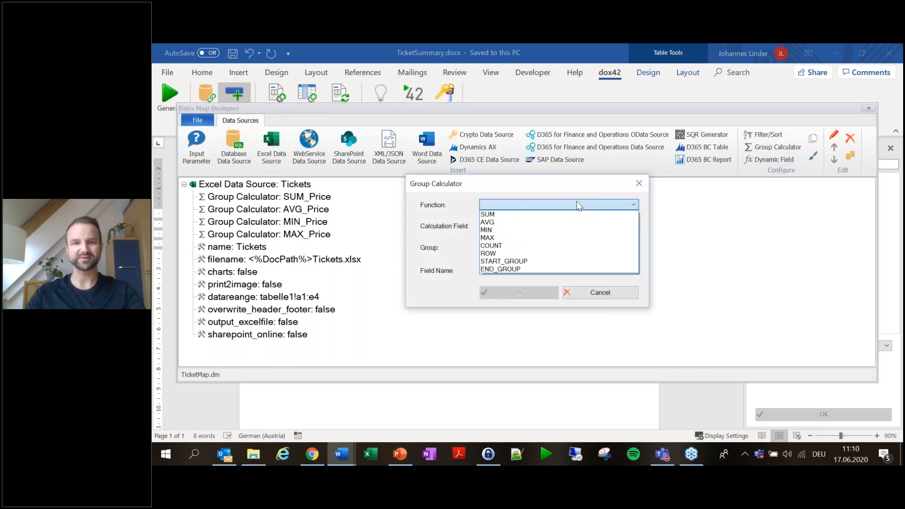
click(529, 262)
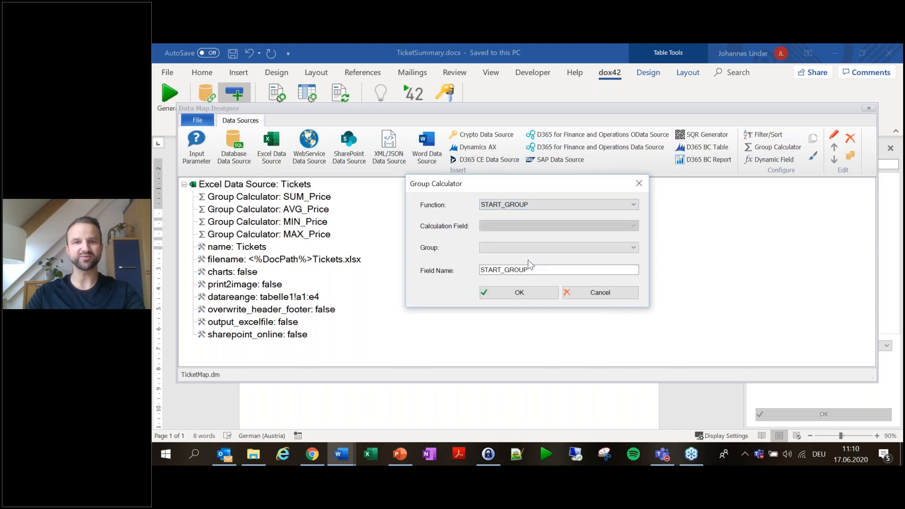
click(542, 247)
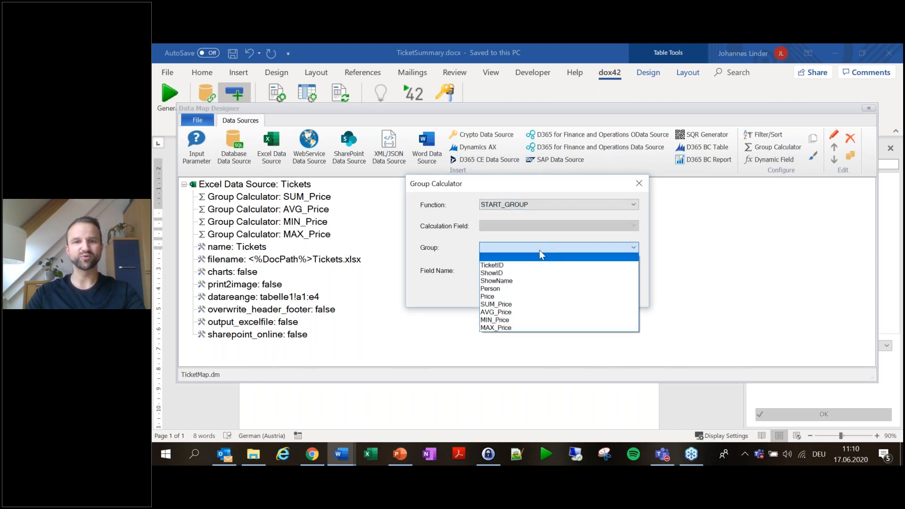
click(527, 273)
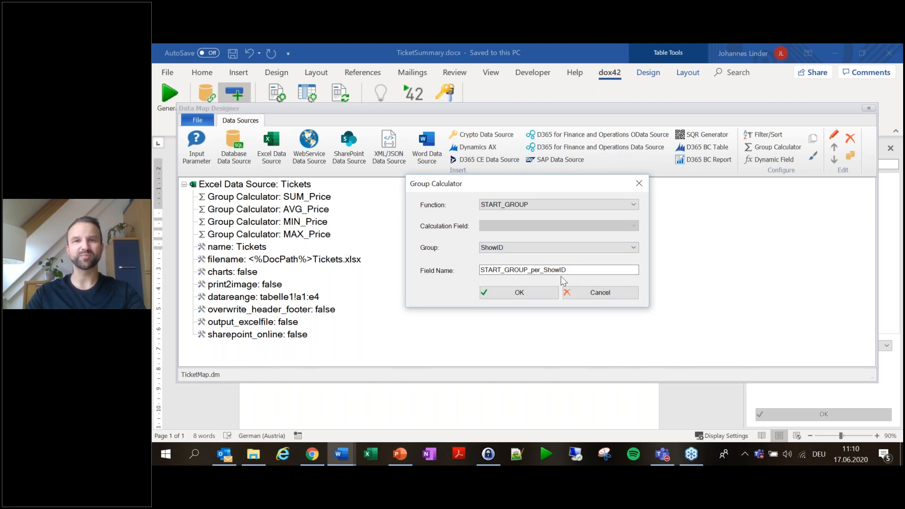
click(529, 292)
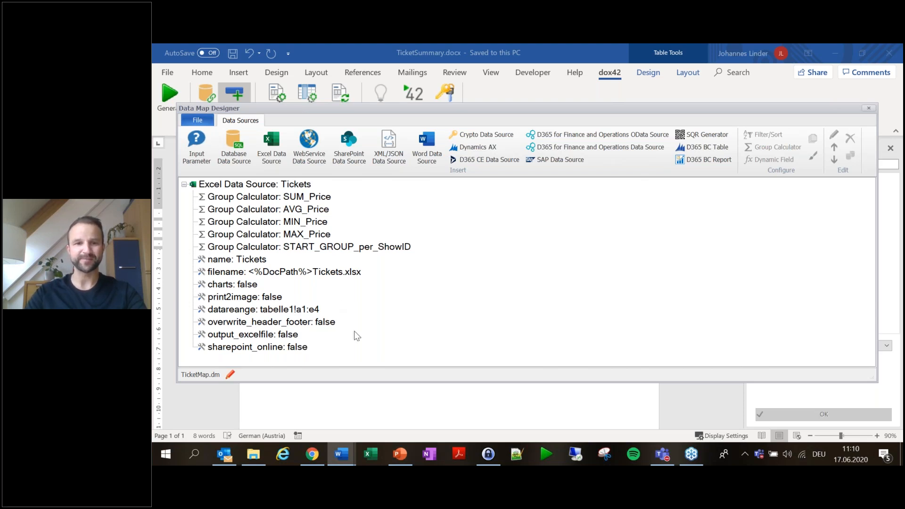
Open Tickets.xlsx from the GK_Session folder and bring the workbook to the front
click(375, 458)
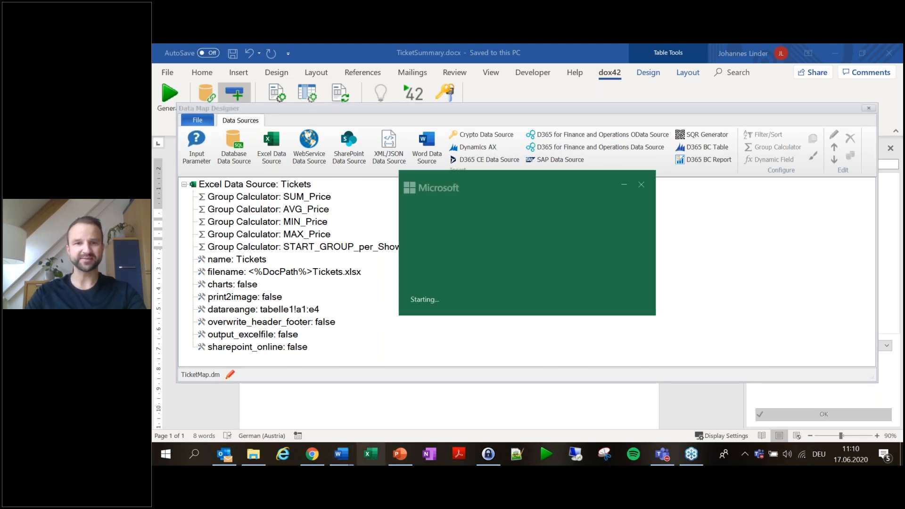
click(641, 185)
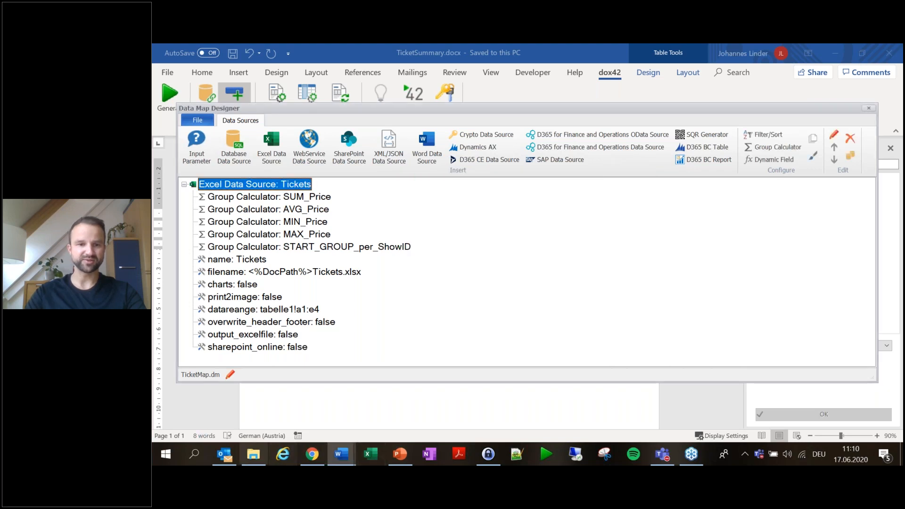
click(251, 456)
double_click(368, 209)
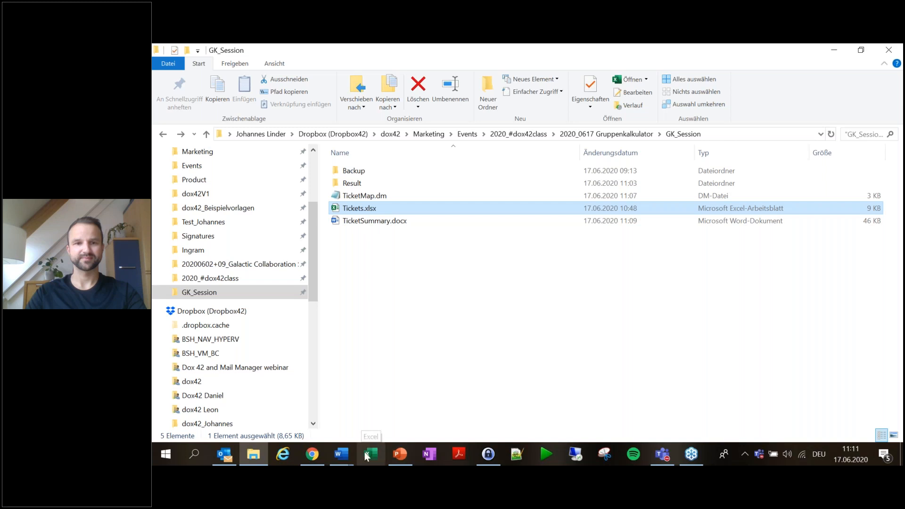
click(370, 213)
click(367, 454)
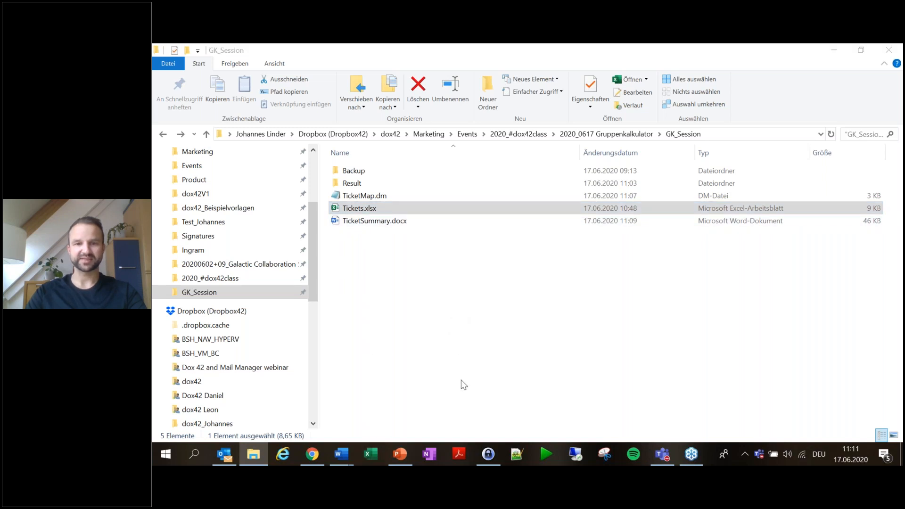
mouse_move(345, 464)
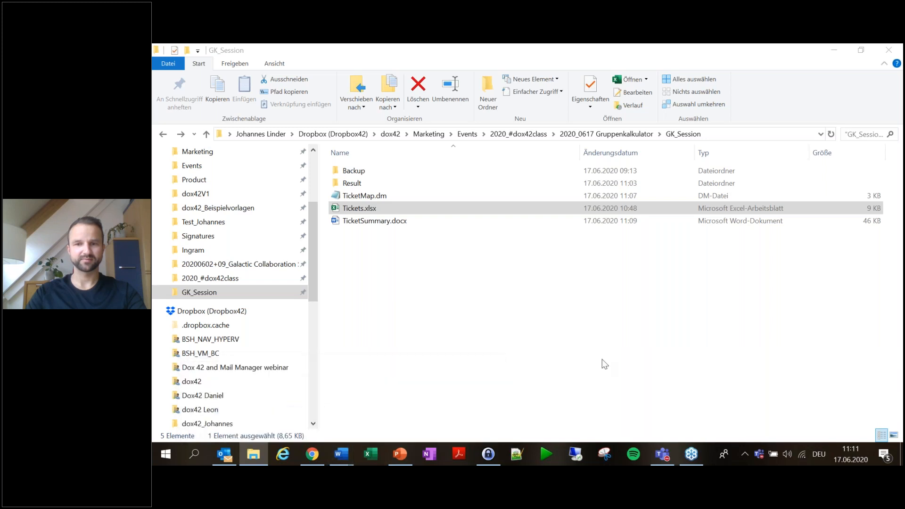
click(422, 309)
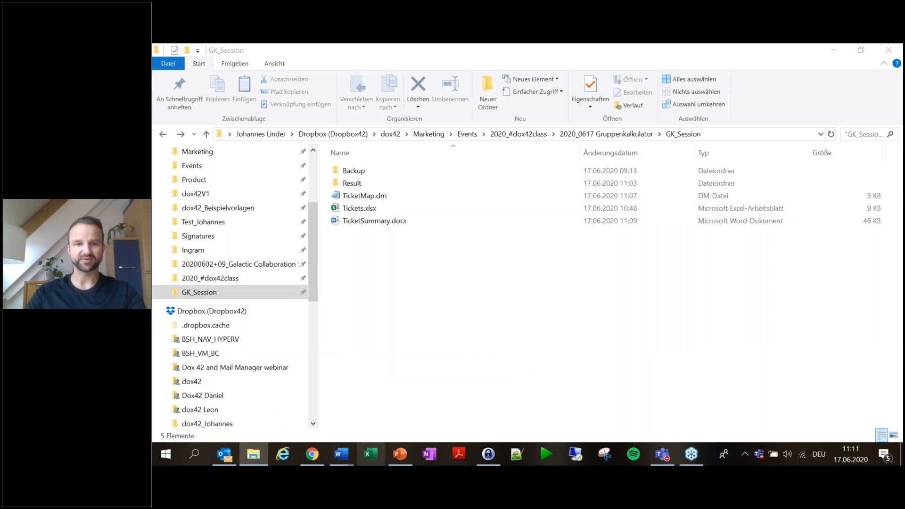
click(430, 316)
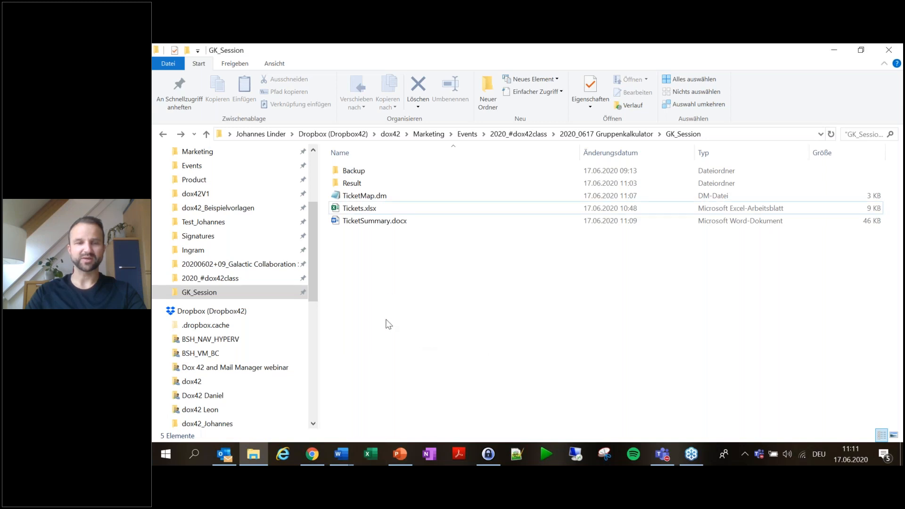
click(374, 455)
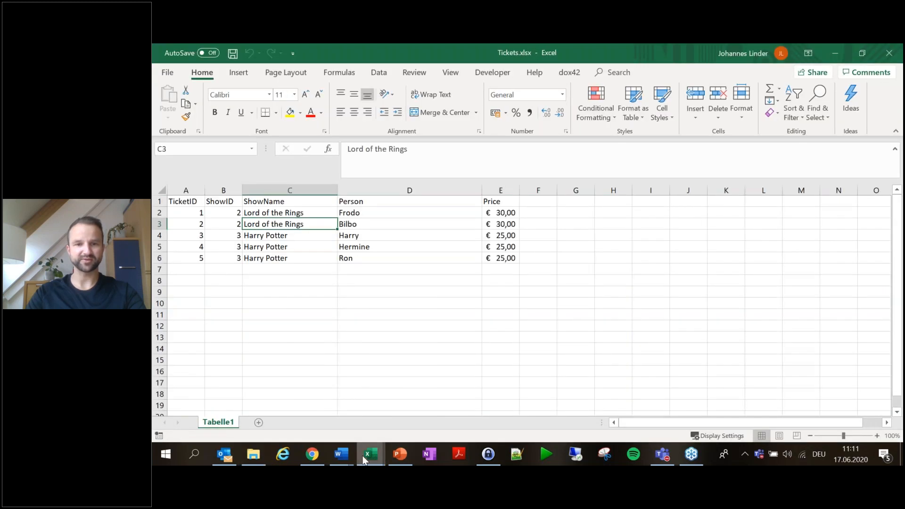
click(364, 460)
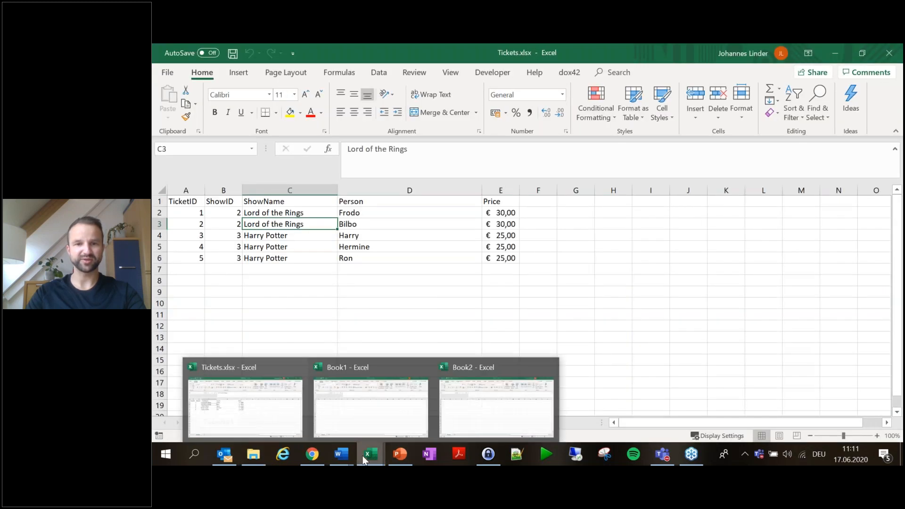
Examine the ShowID and ShowName columns to see where each show's group of tickets starts
click(388, 295)
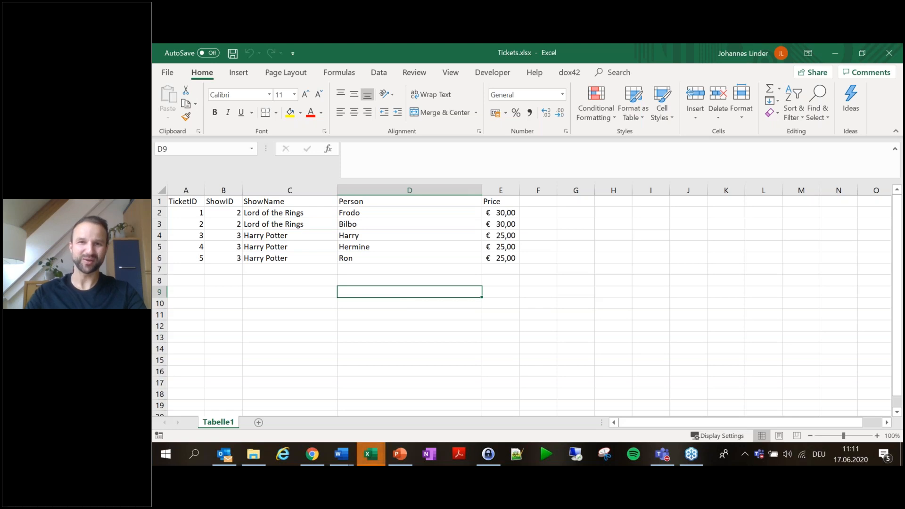
click(431, 246)
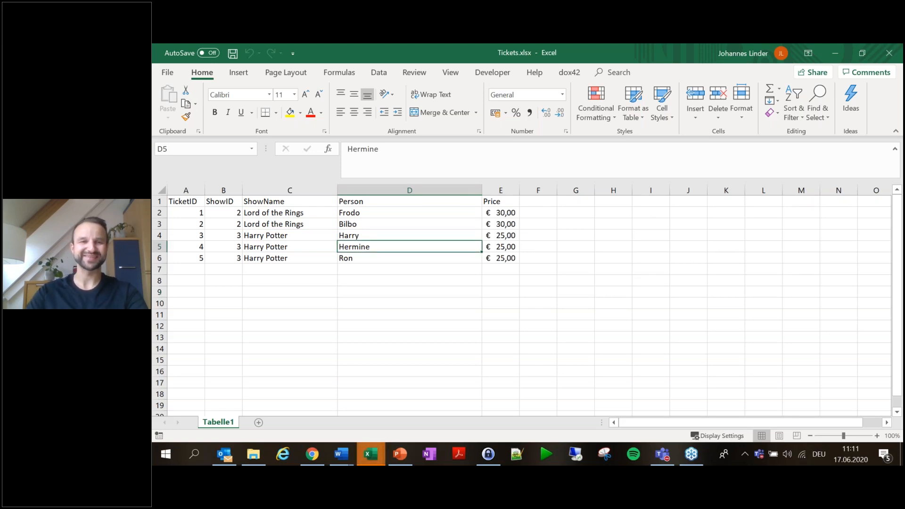
click(302, 235)
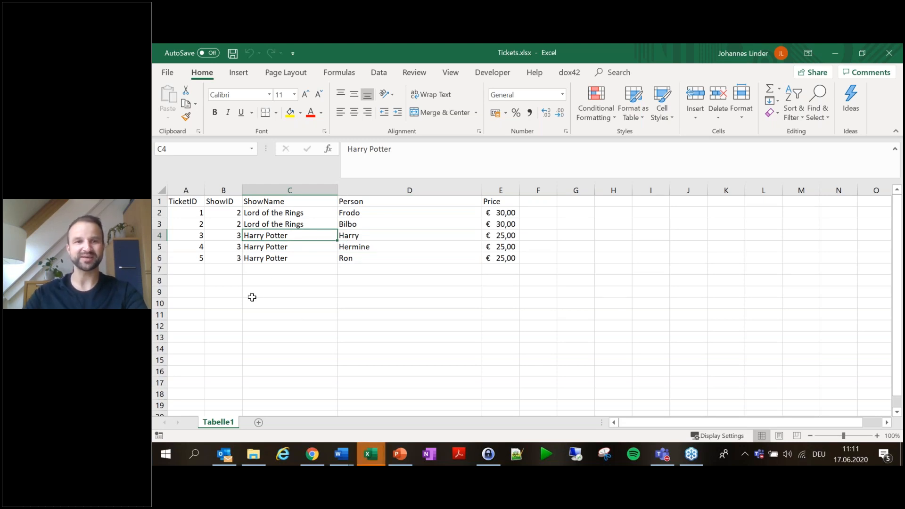
click(225, 213)
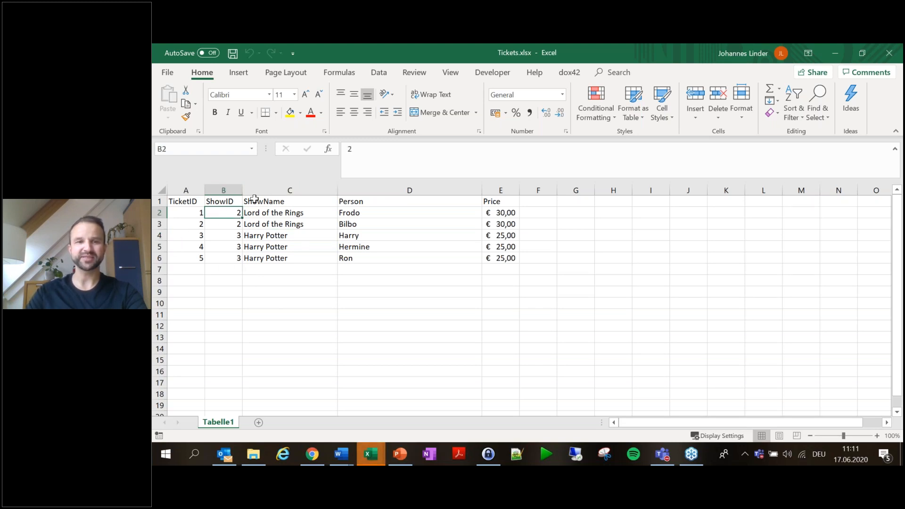
drag(242, 218, 235, 228)
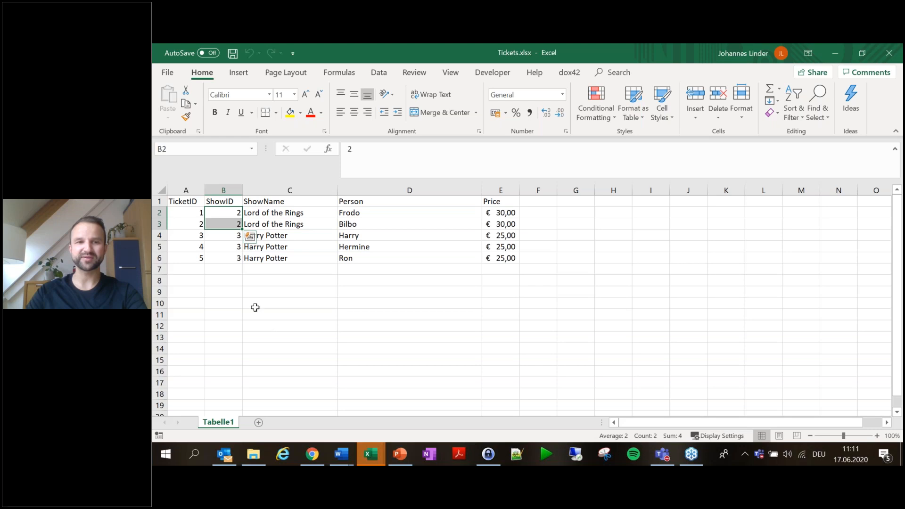
click(230, 213)
drag(231, 215, 233, 226)
click(228, 214)
click(278, 223)
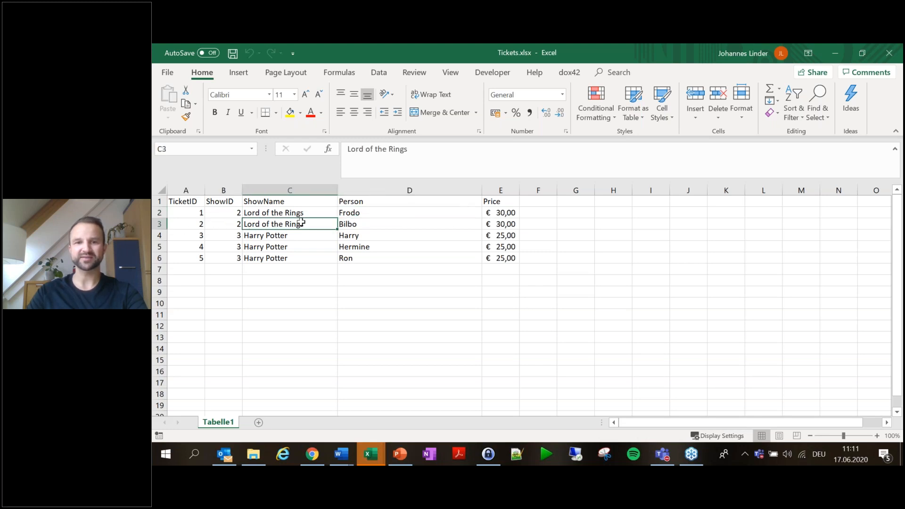
click(238, 235)
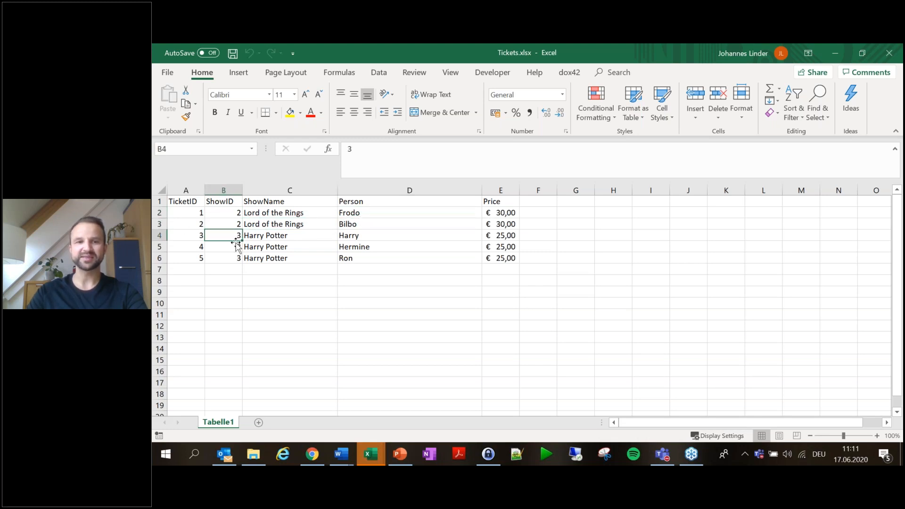
click(238, 247)
click(240, 258)
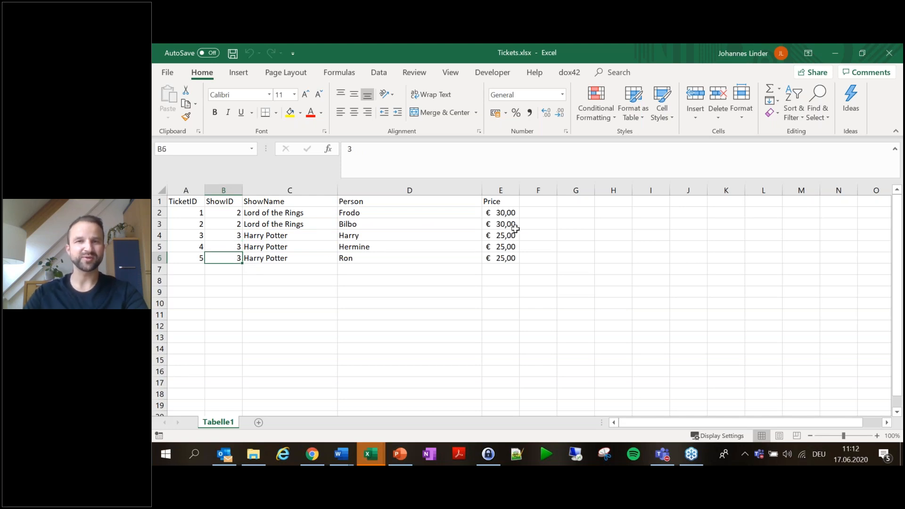
click(541, 218)
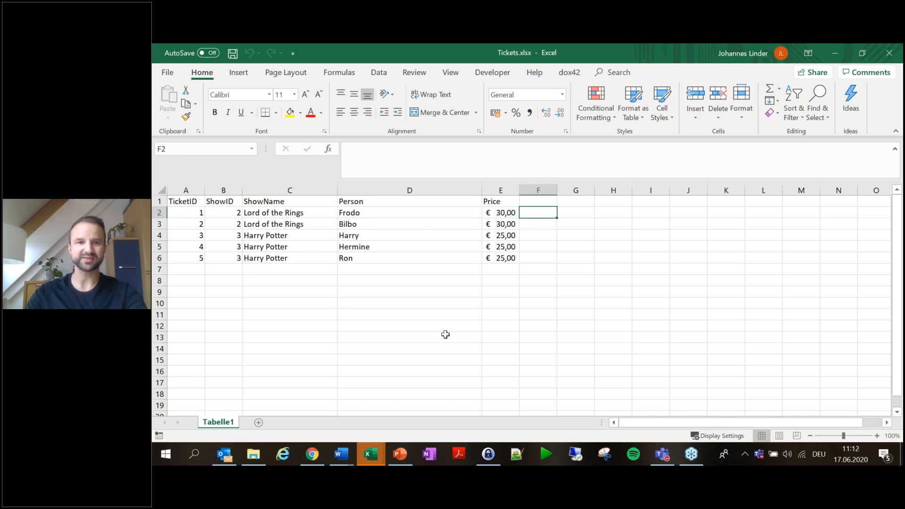
click(229, 214)
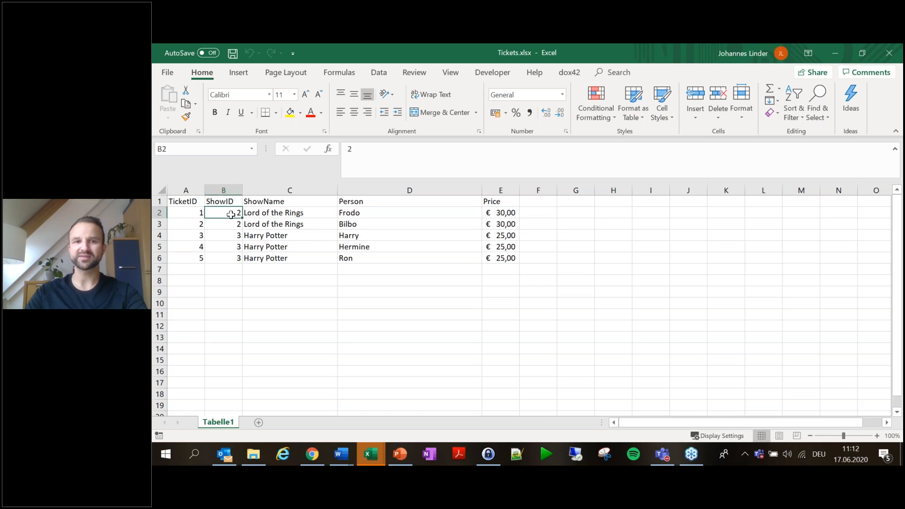
click(223, 222)
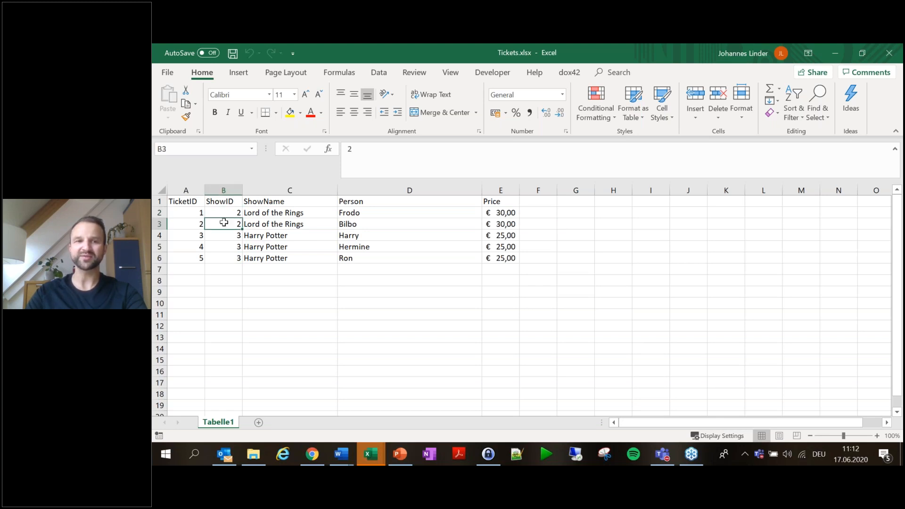
click(229, 209)
Mark the Lord of the Rings tickets beside their prices with TRUE in F2 and FALSE in F3
click(541, 210)
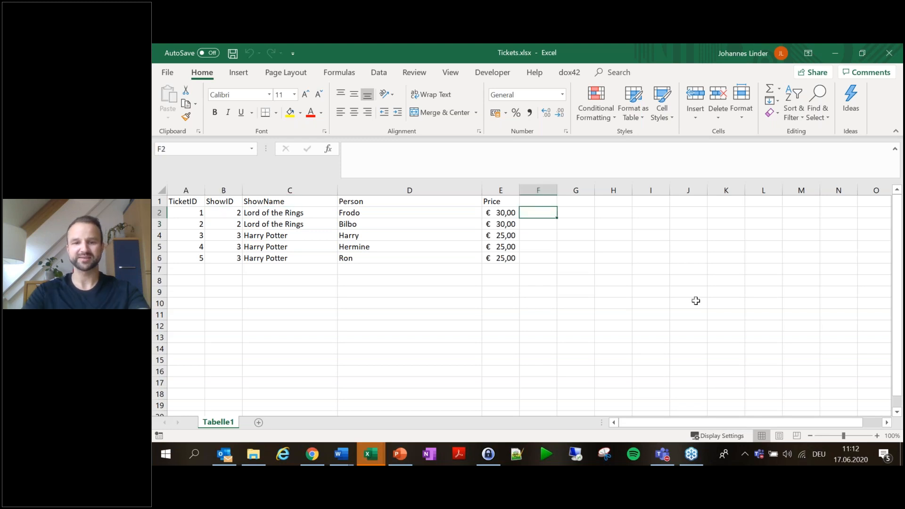
text(tur)
key(BackSpace)
key(BackSpace)
text(rue)
key(Return)
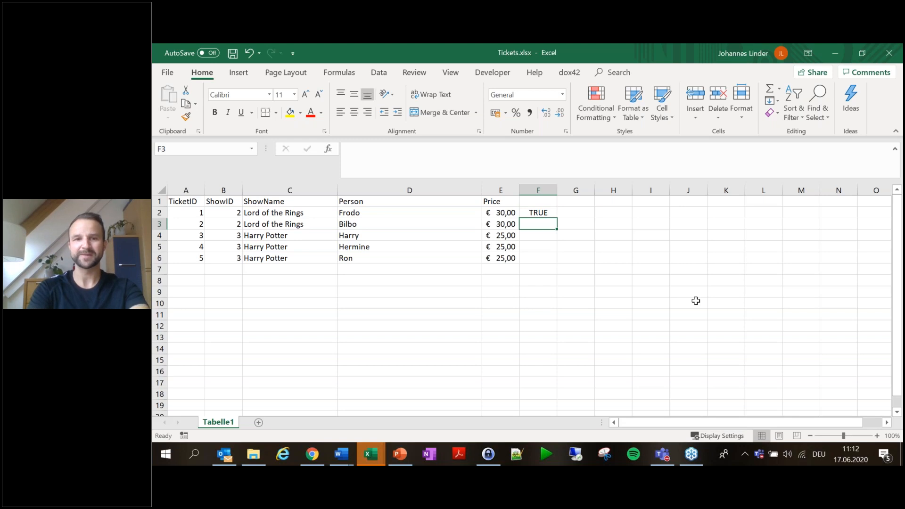
text(false)
key(Return)
Mark the Harry Potter tickets with TRUE in F4 and FALSE in F5 and F6
text(true)
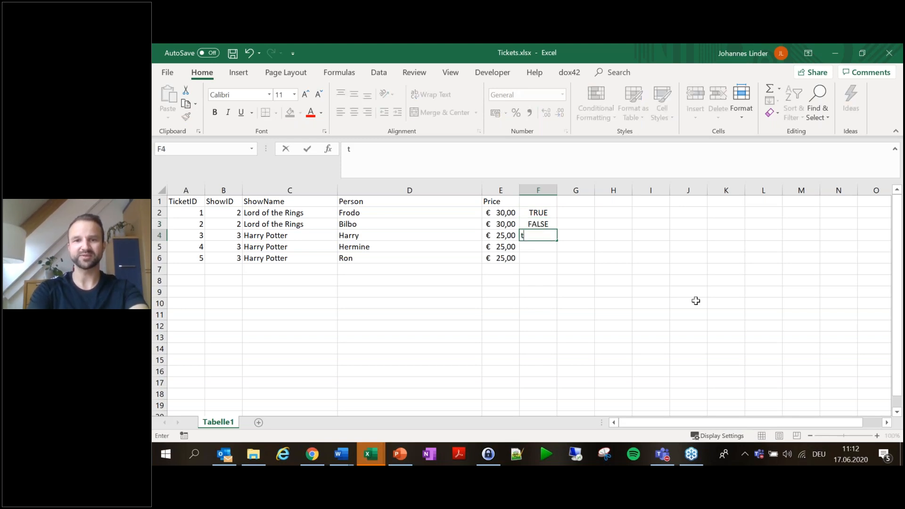
key(Return)
text(fals)
key(Return)
text(false)
key(Return)
key(Up)
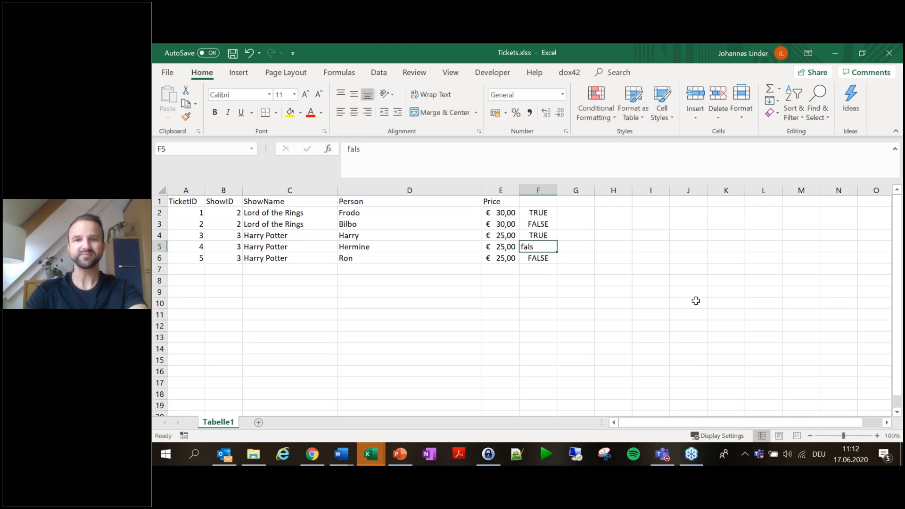
click(465, 154)
text(e)
key(Return)
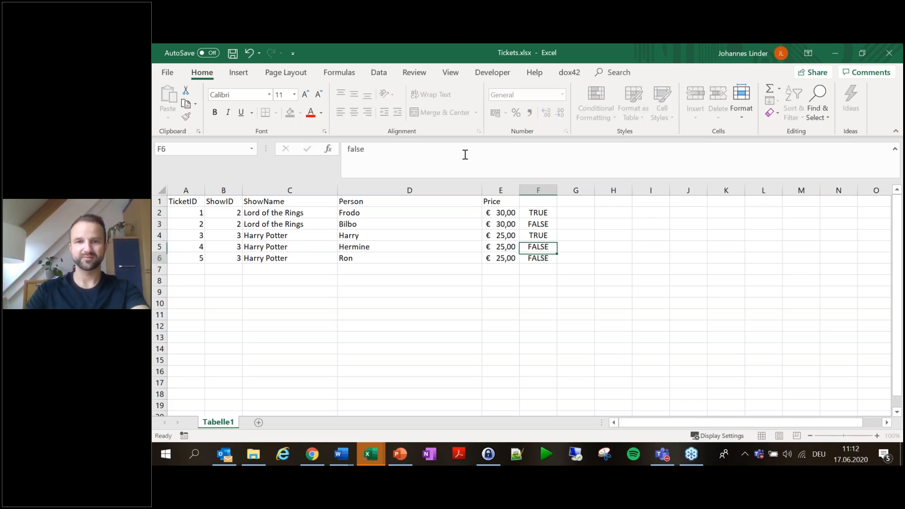
key(Right)
click(664, 266)
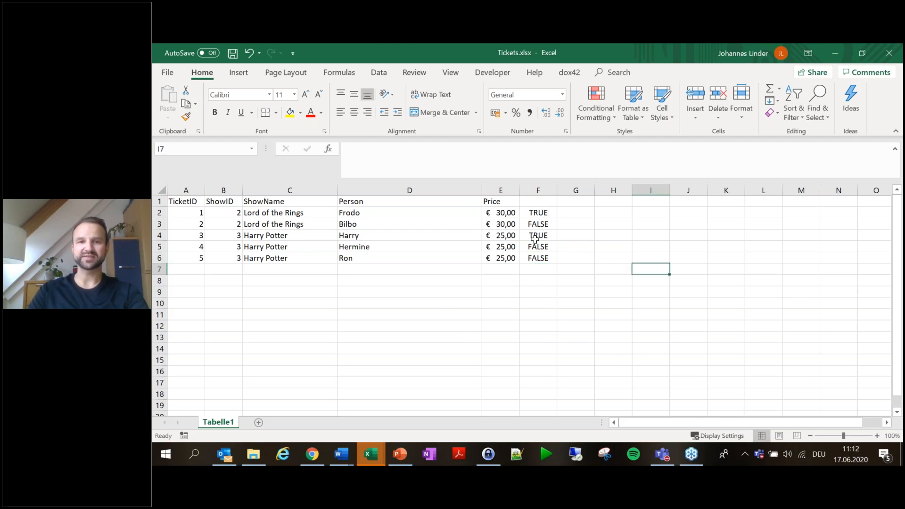
Review the two ticket rows marked TRUE as the first row of each show group
drag(538, 236, 197, 238)
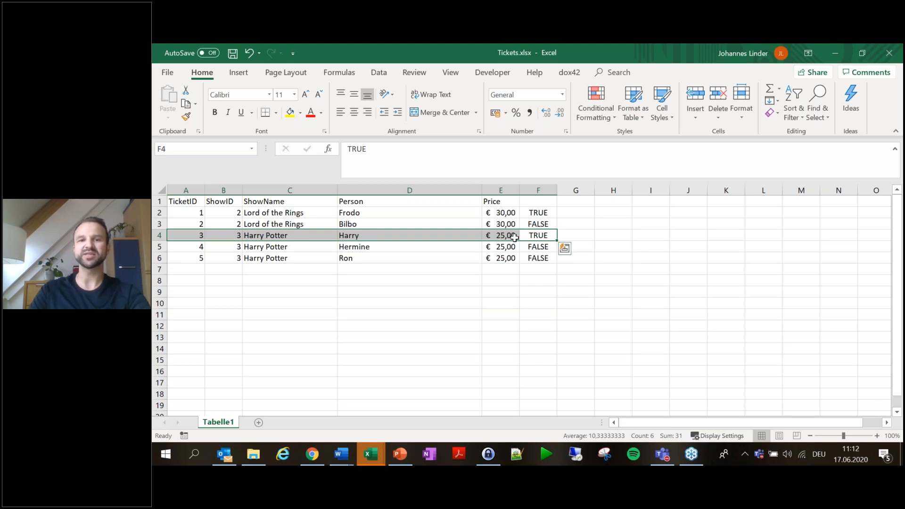
drag(535, 211, 188, 211)
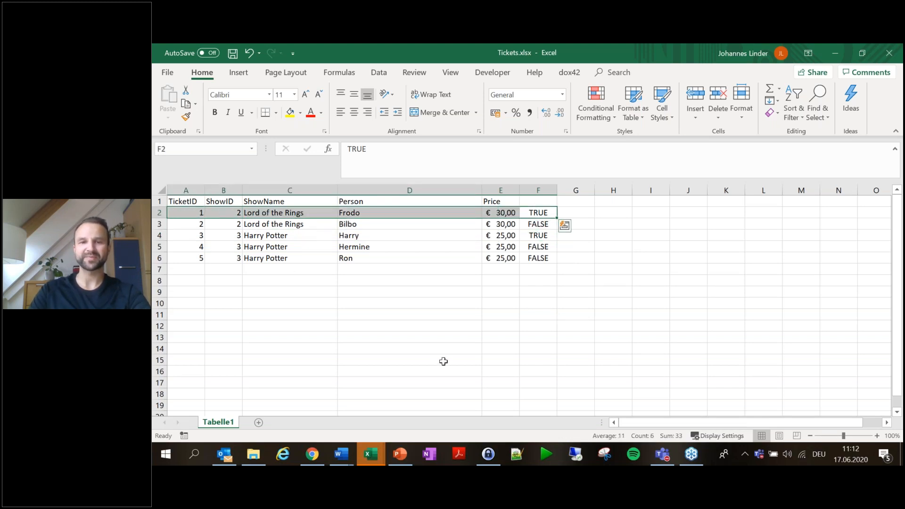
click(533, 325)
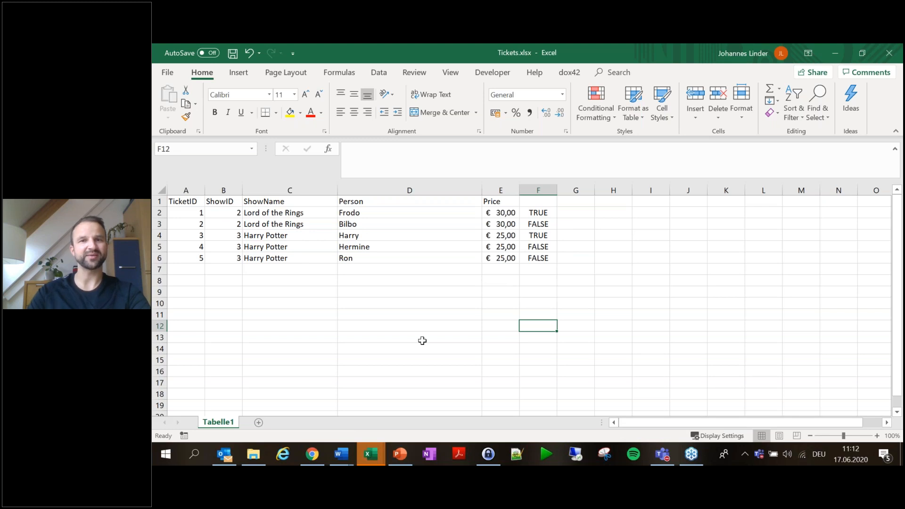
Minimize the Tickets workbook, switch back to TicketSummary.docx in Word, and close the Data Map Designer, saving its changes
click(834, 53)
click(341, 454)
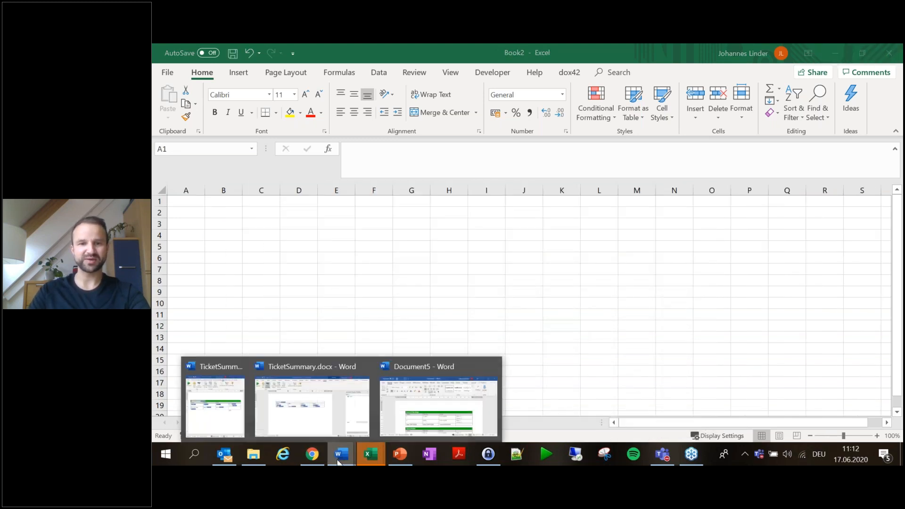
click(301, 411)
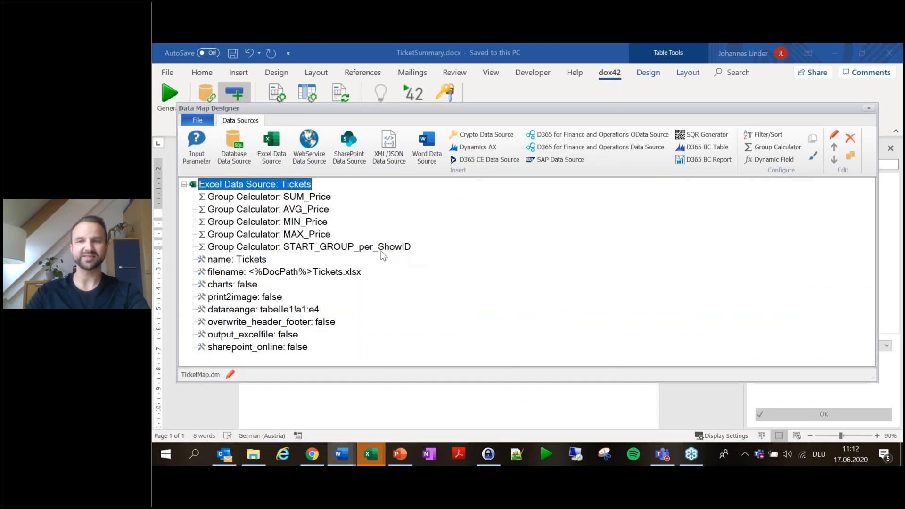
click(869, 108)
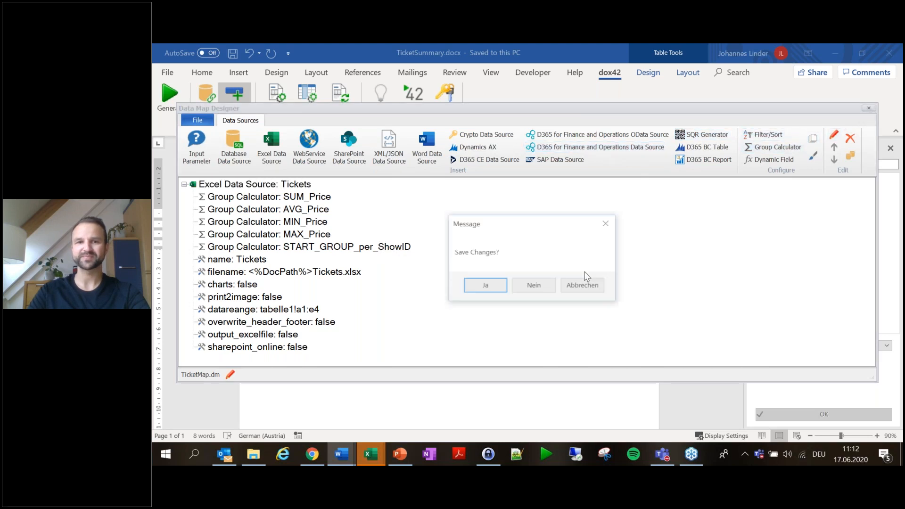
click(485, 285)
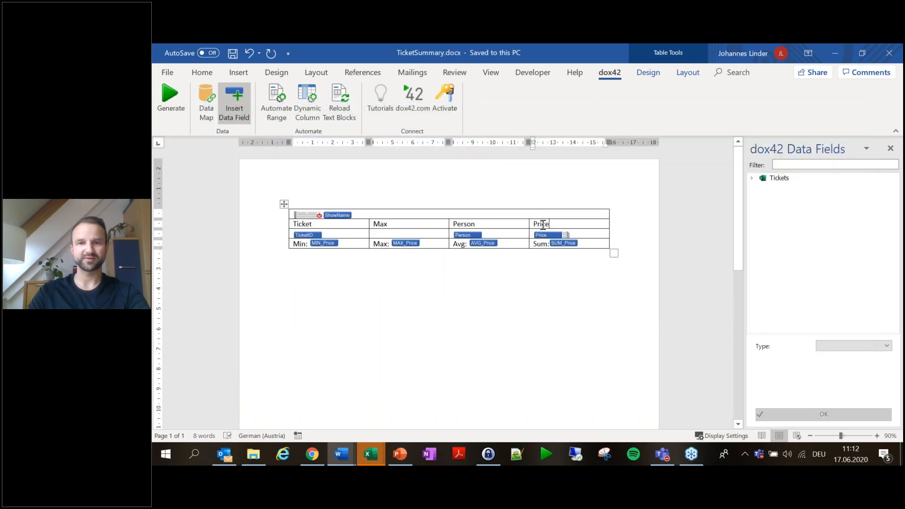
Automate the show name and column heading rows as one range with the condition Tickets.START_GROUP_per_ShowID="true"
drag(568, 226, 331, 213)
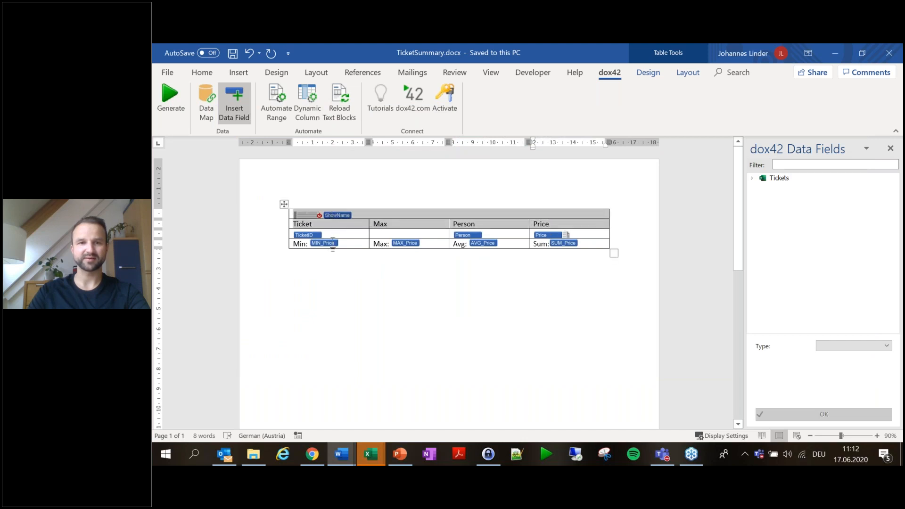
click(277, 101)
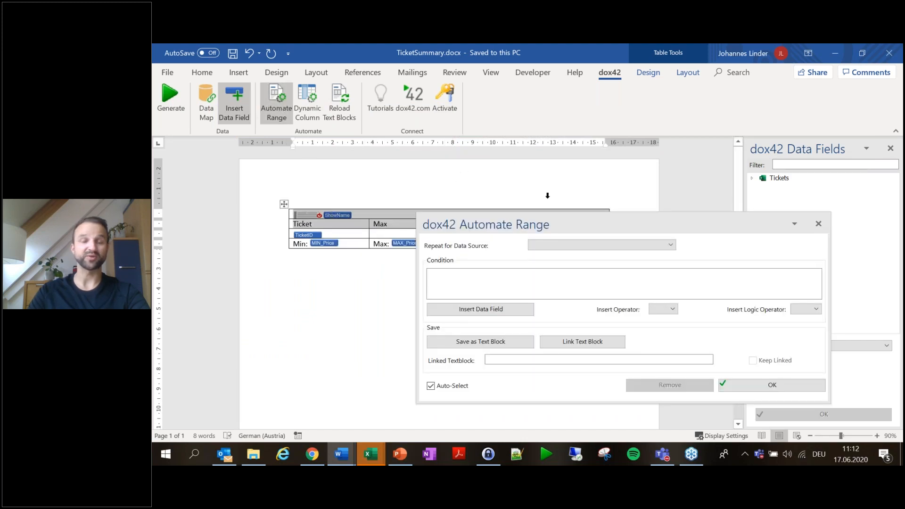
click(404, 231)
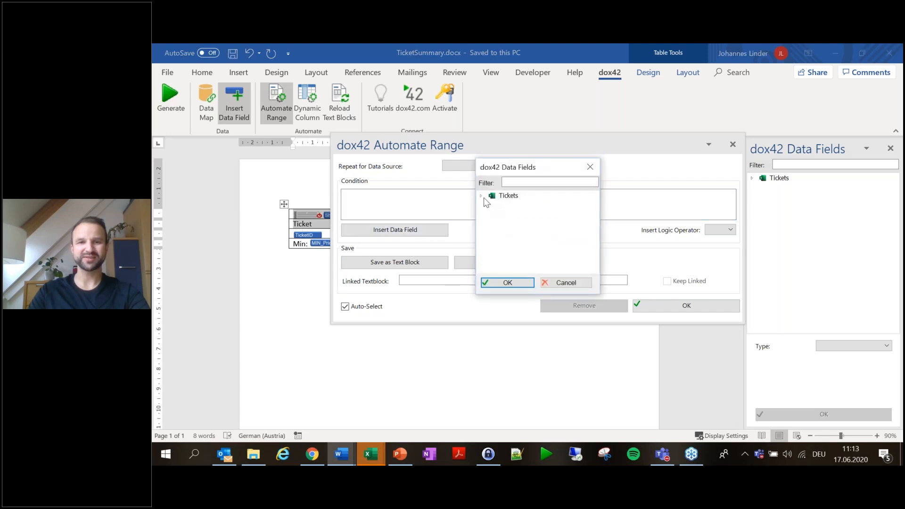
click(481, 197)
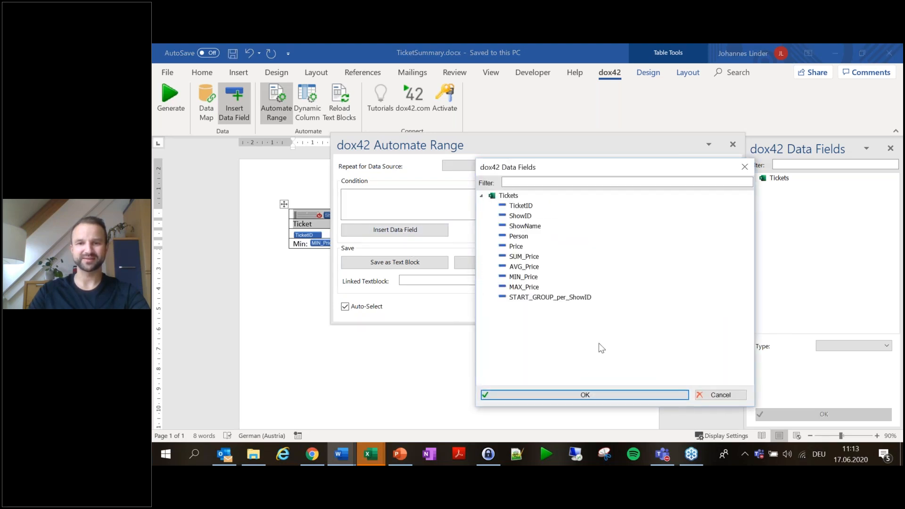
double_click(576, 297)
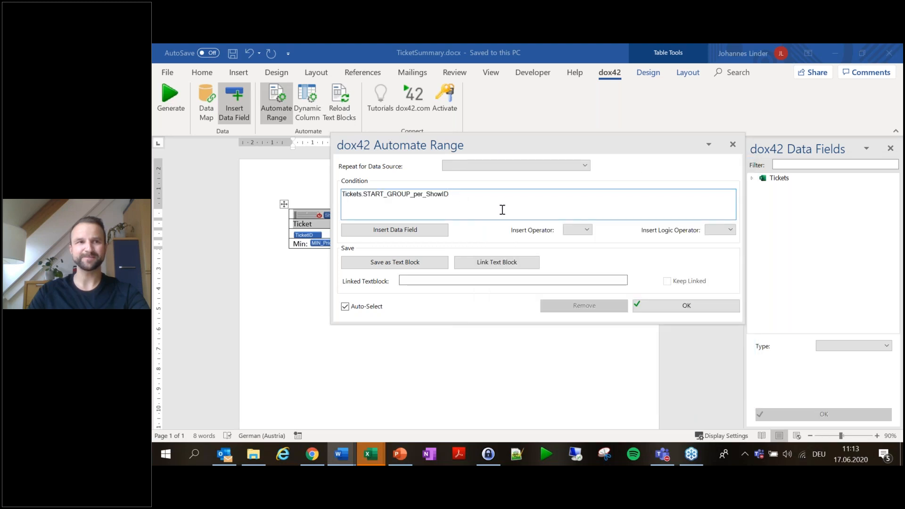
text(="true")
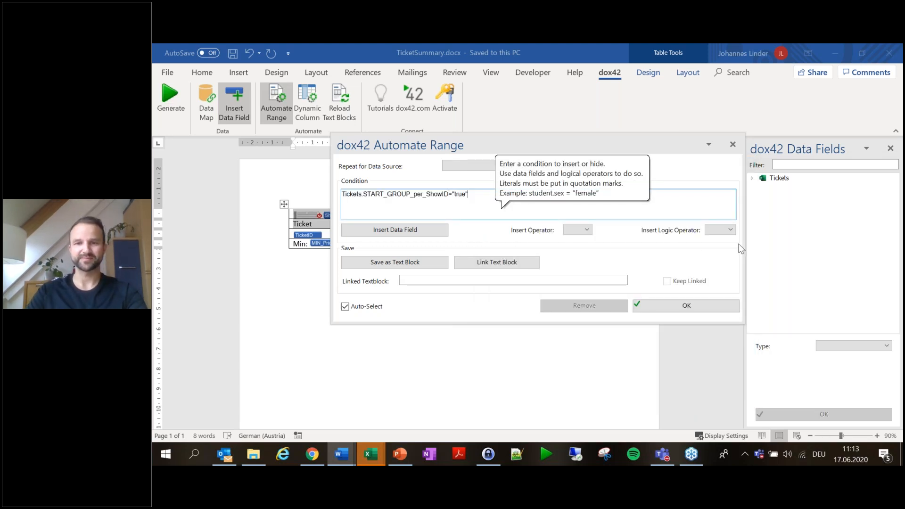
click(688, 306)
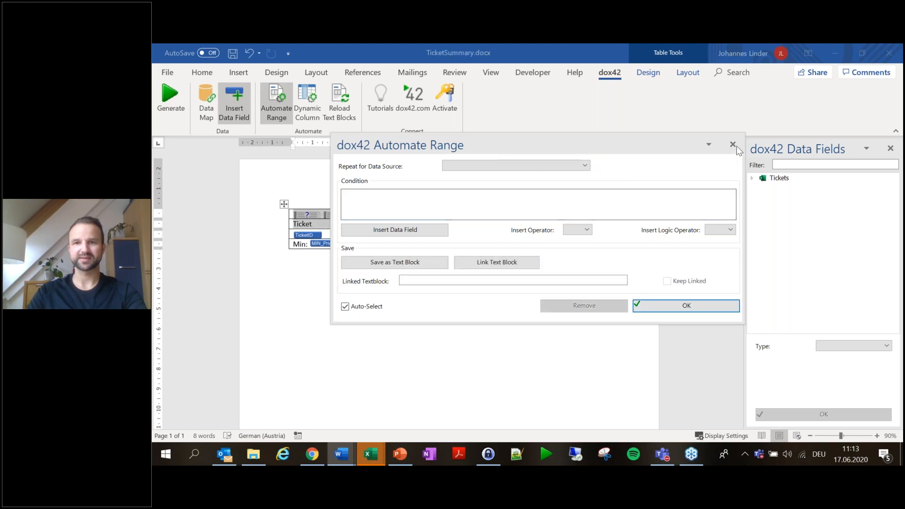
drag(307, 215, 354, 220)
click(307, 218)
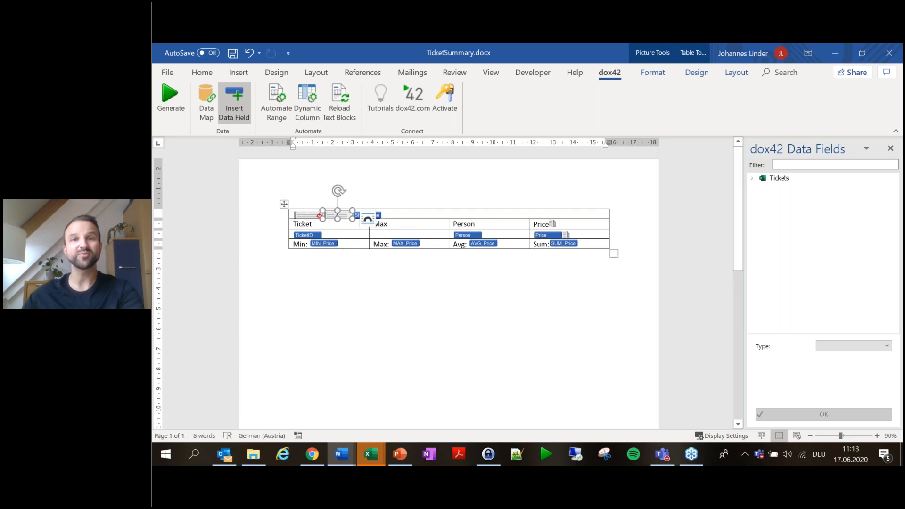
Generate the document to check the headings per show group, and discard the generated file
click(171, 101)
key(Return)
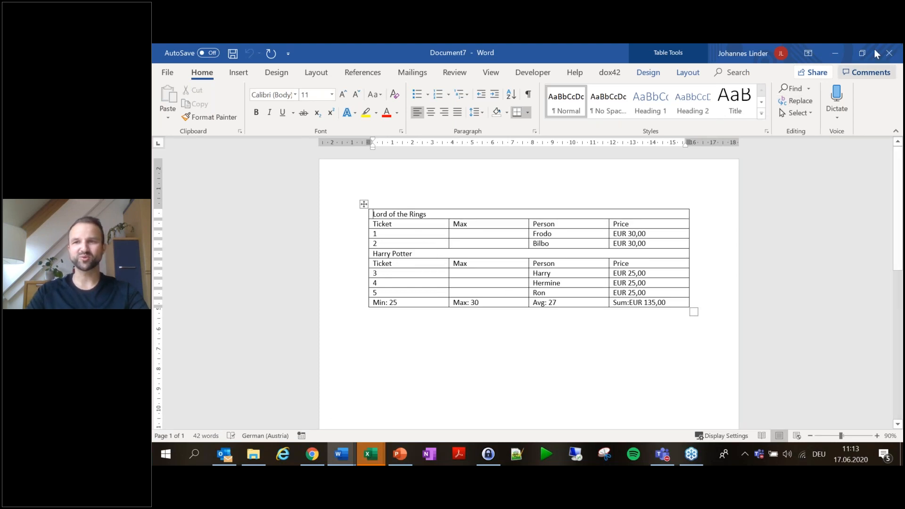
click(889, 52)
click(590, 333)
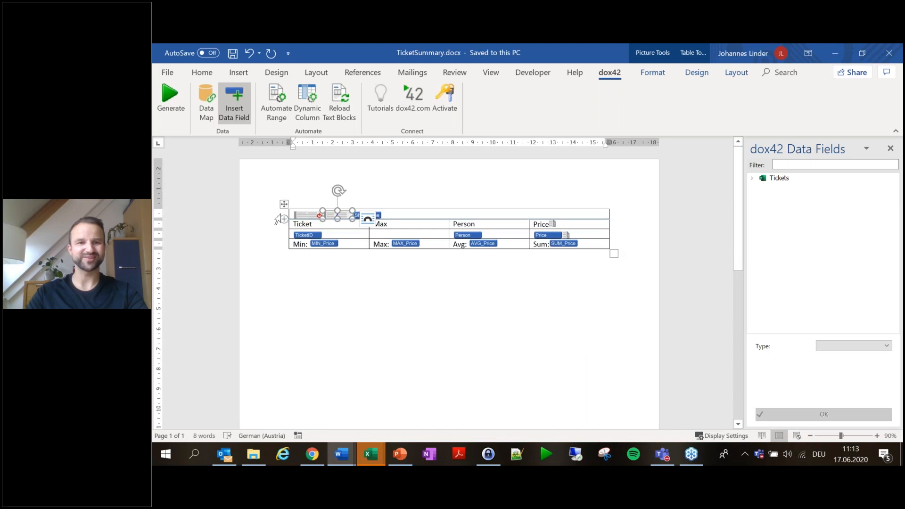
Shade the ShowName row with a custom green by raising only the green value in the RGB color model
click(278, 215)
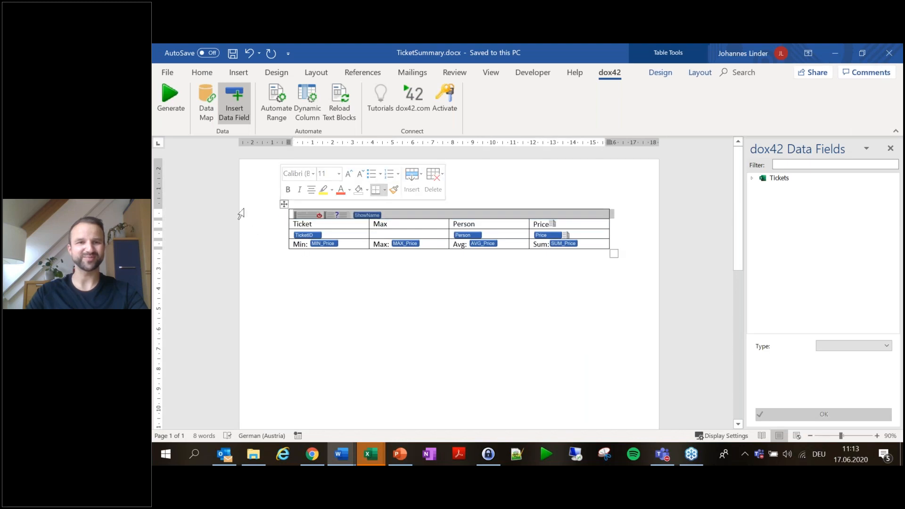
click(688, 72)
click(649, 72)
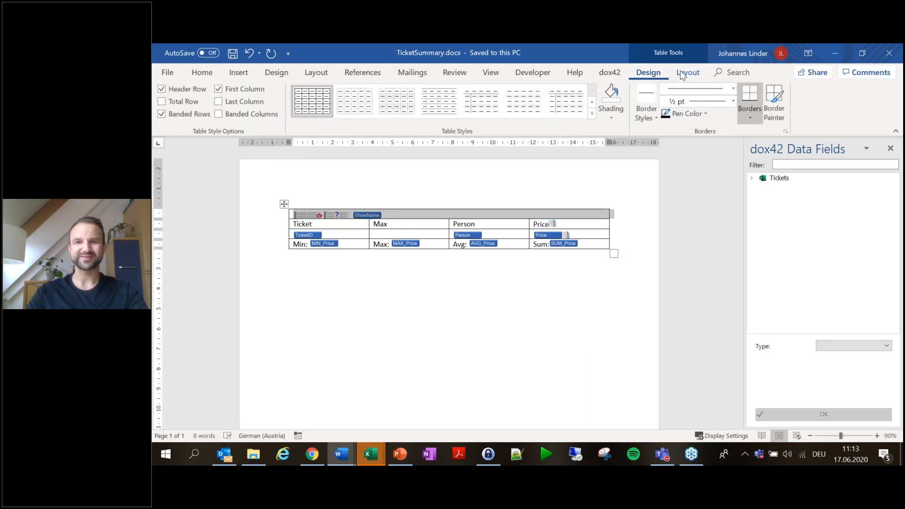
click(611, 117)
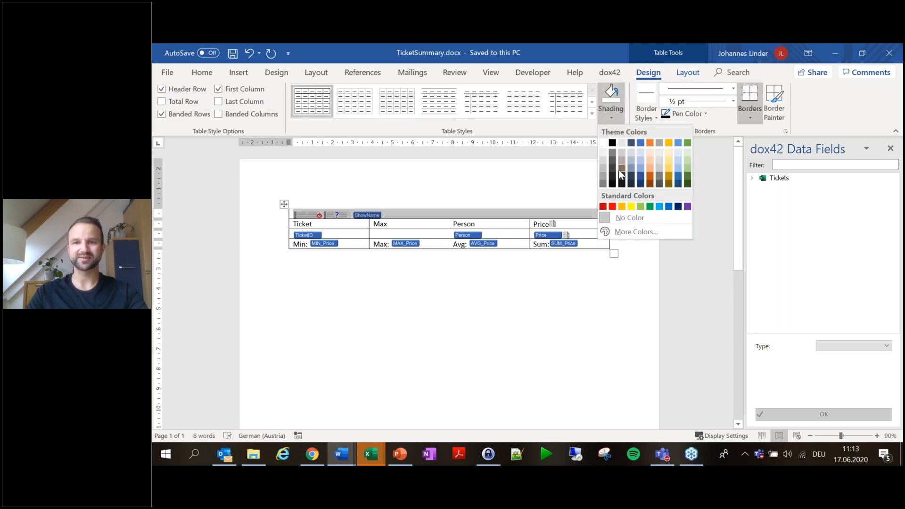
click(610, 220)
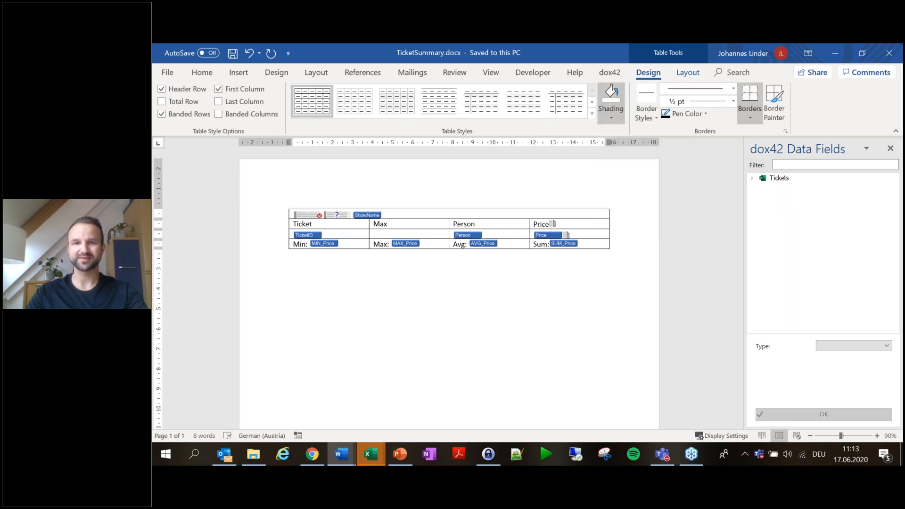
click(688, 113)
click(611, 118)
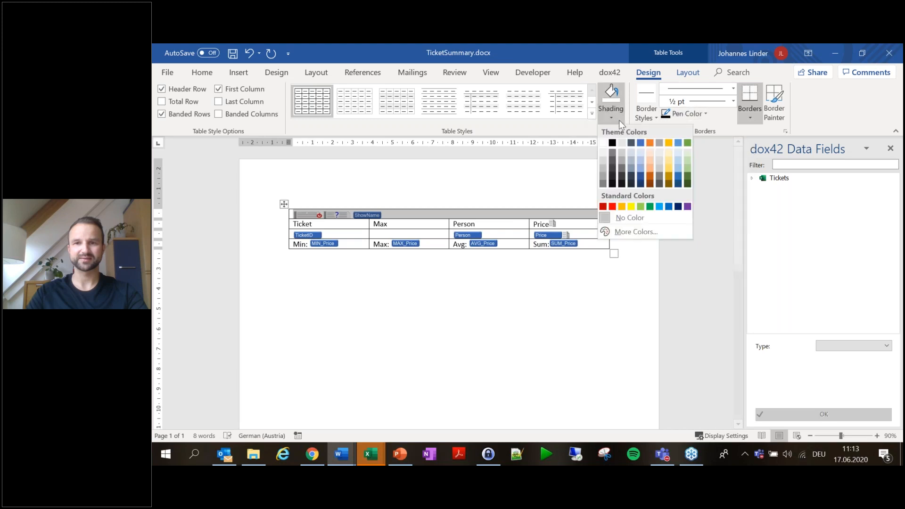
click(624, 232)
click(485, 170)
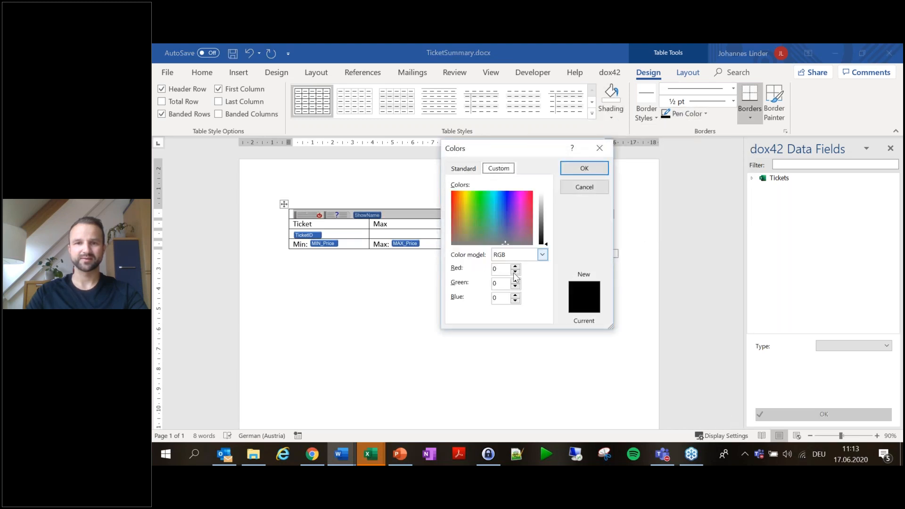
double_click(502, 283)
text(128)
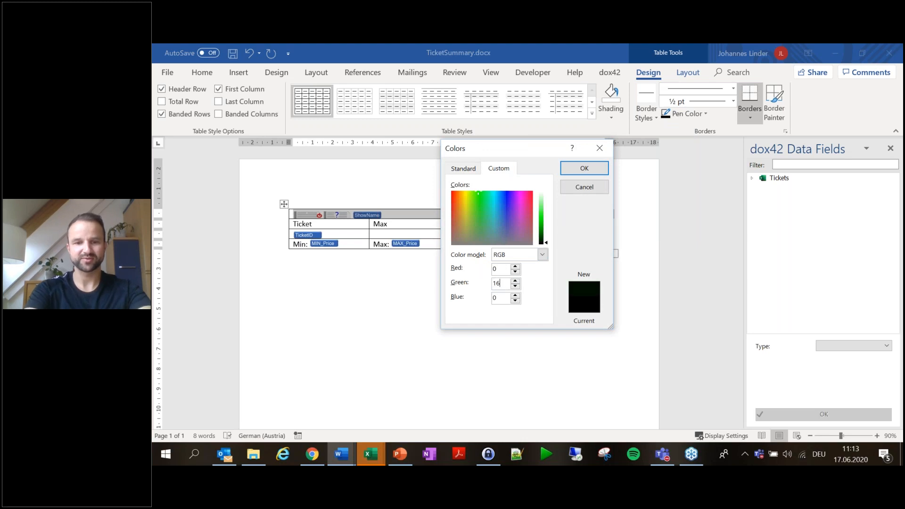
key(Return)
Set the ShowName row's text to white and enlarge it to font size 14
click(202, 72)
click(399, 121)
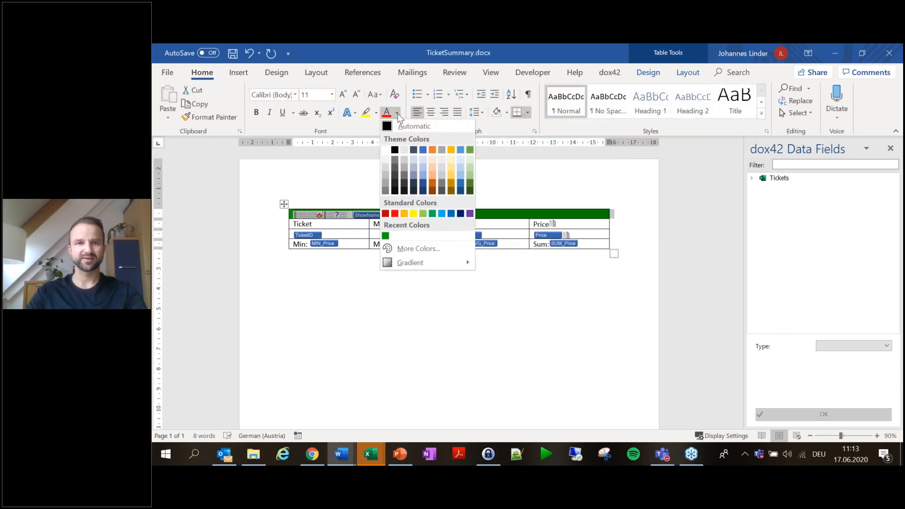
click(387, 154)
click(343, 94)
click(343, 93)
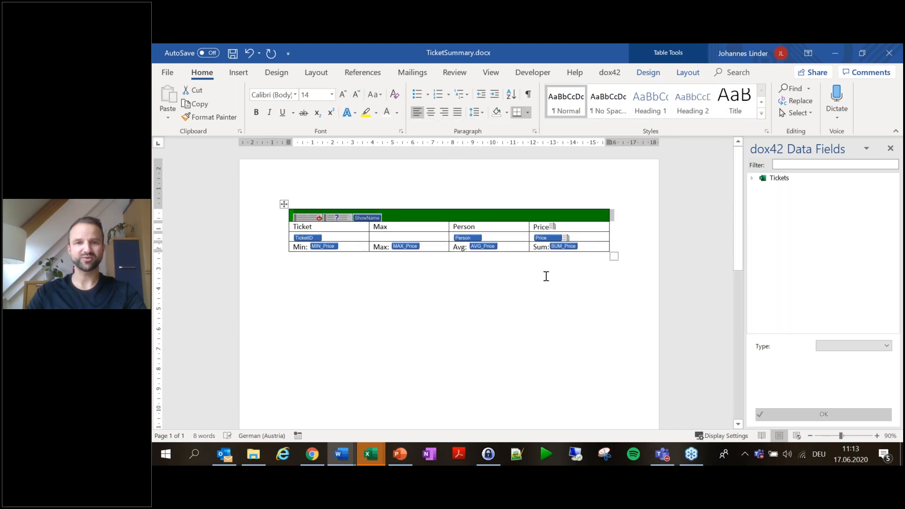
Shade the Ticket, Max, Person and Price heading row light gray
drag(550, 228, 303, 225)
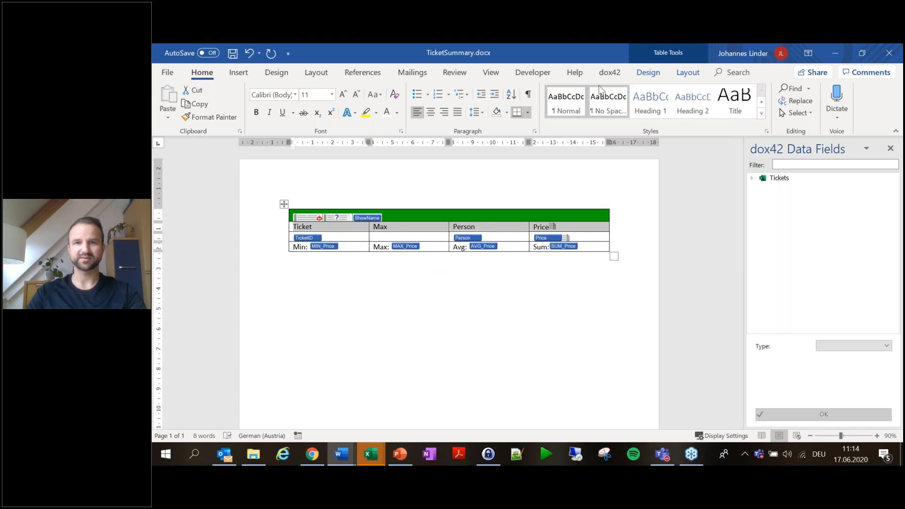
click(693, 73)
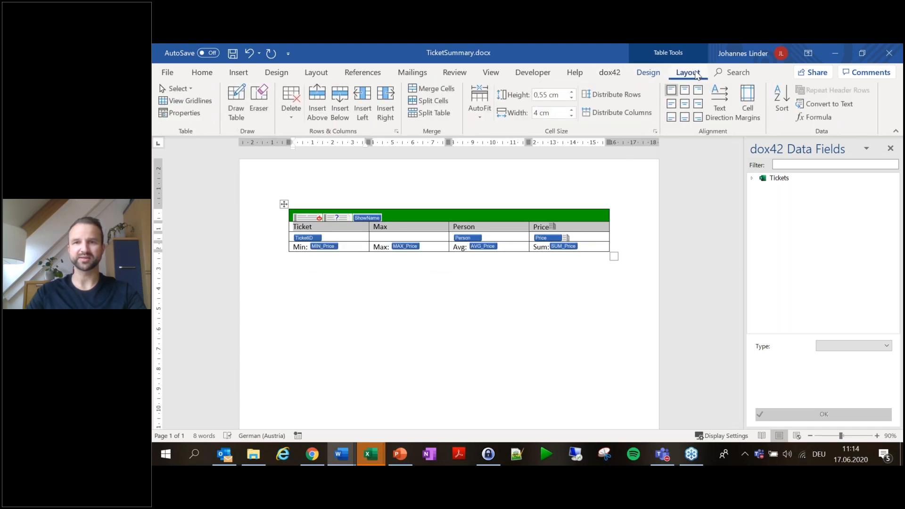
click(649, 72)
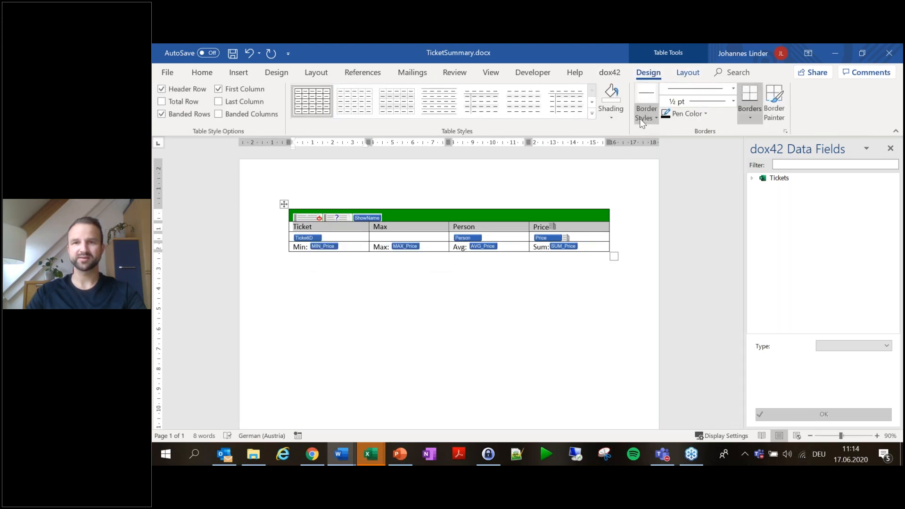
click(611, 112)
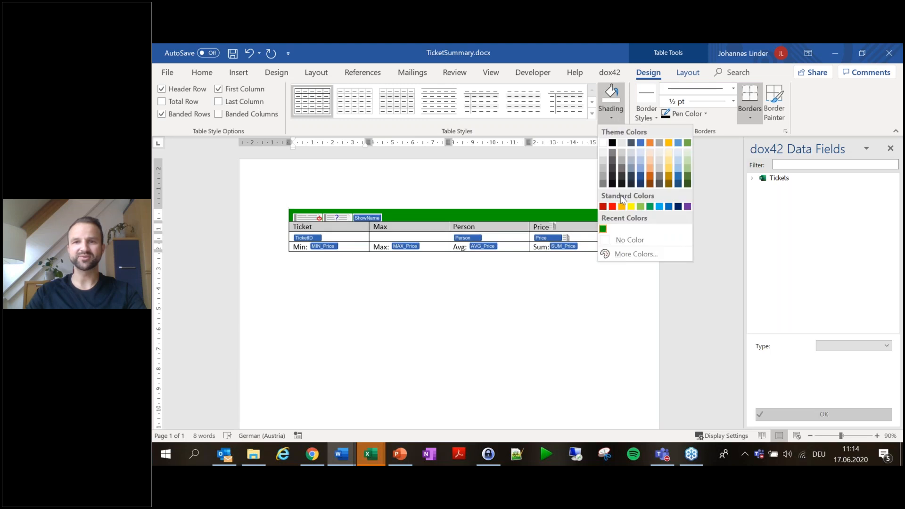
click(605, 161)
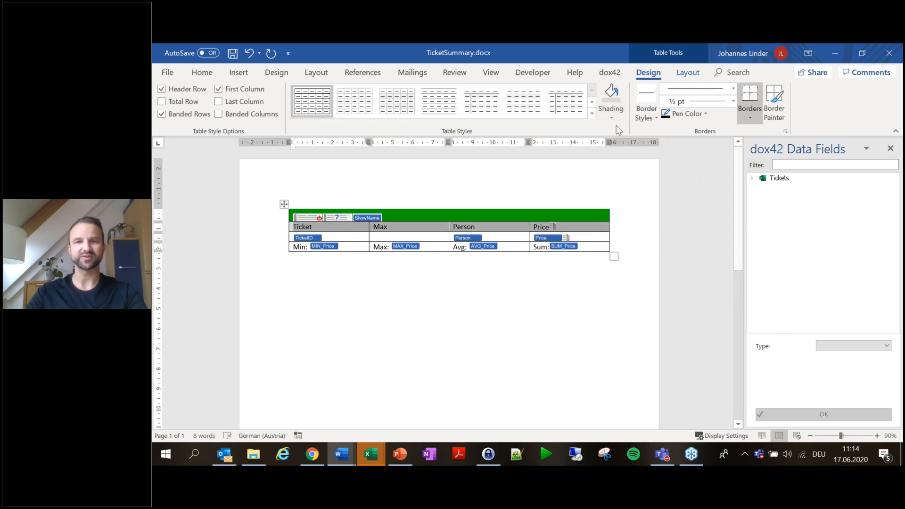
Generate the document with the new formatting, examine its minimum, average and sum cells, and close it without saving
click(609, 72)
click(170, 111)
key(Return)
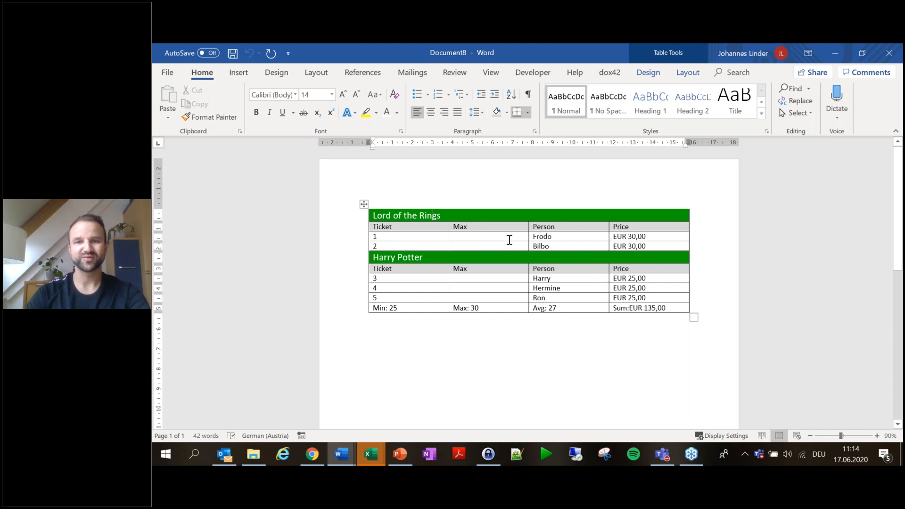
click(394, 307)
click(551, 310)
click(653, 307)
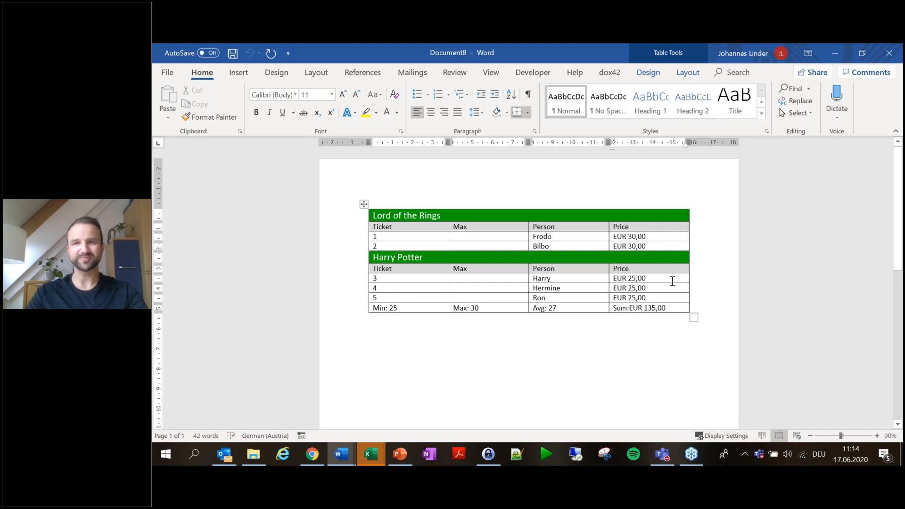
click(896, 50)
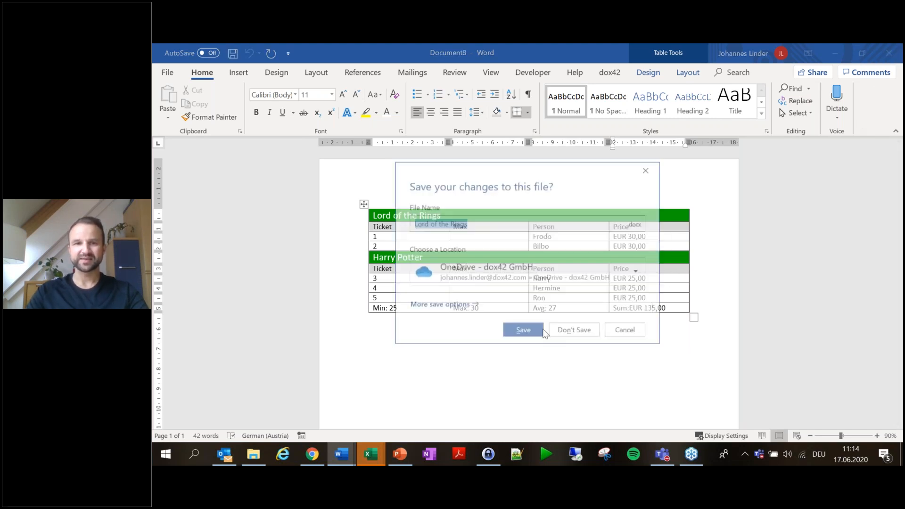
click(576, 333)
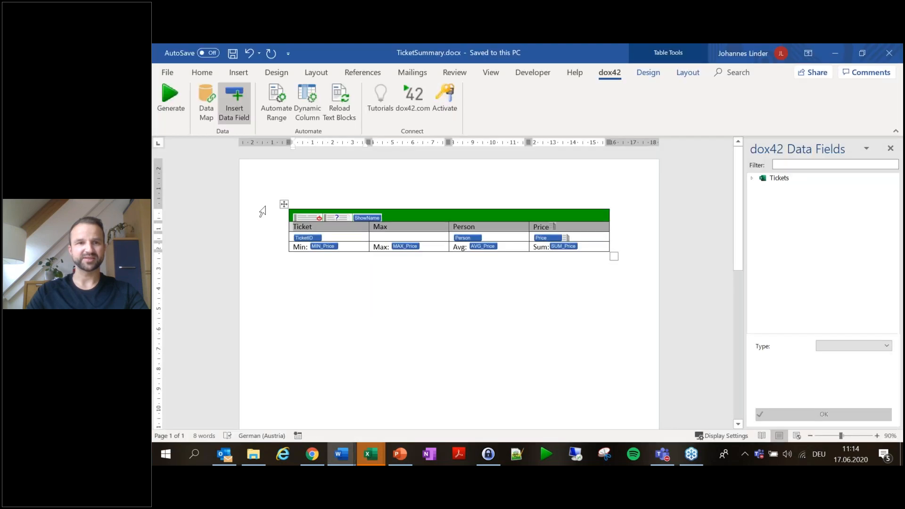
Reopen the data map and add a group calculator with the ROW function to the Tickets data source
click(207, 111)
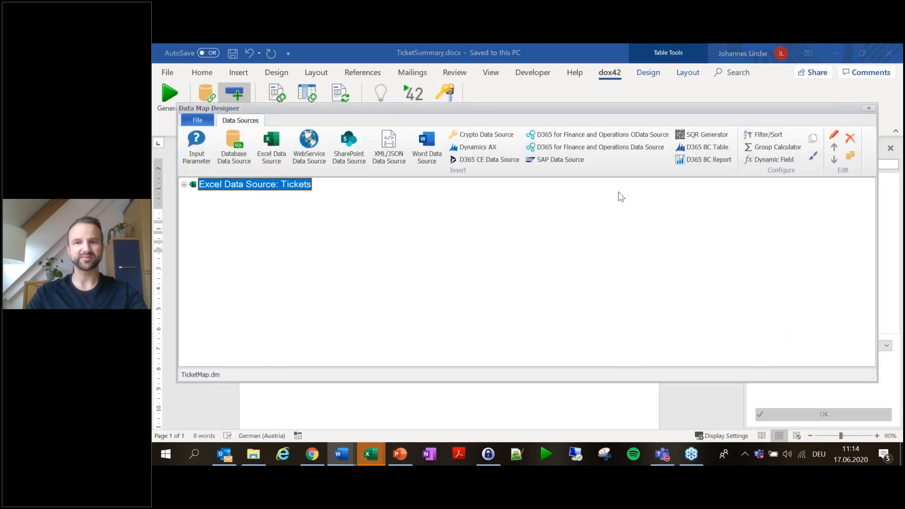
click(786, 148)
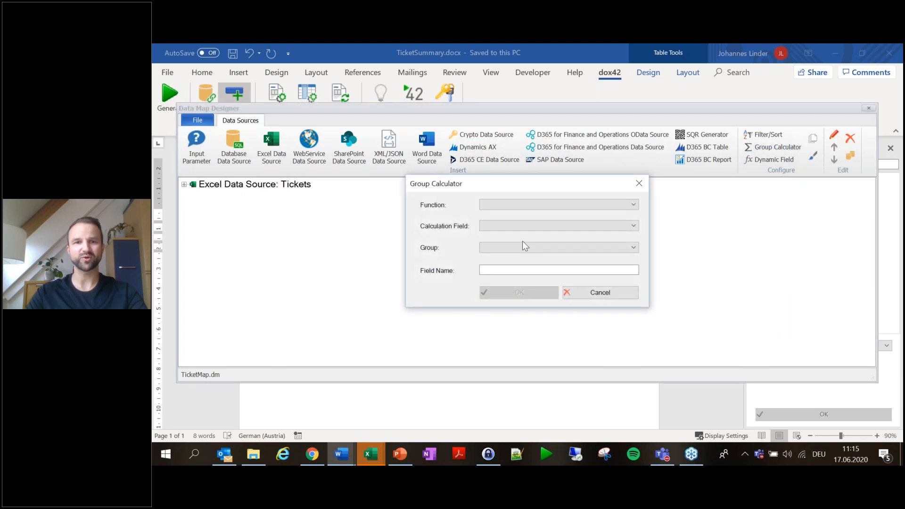
click(571, 208)
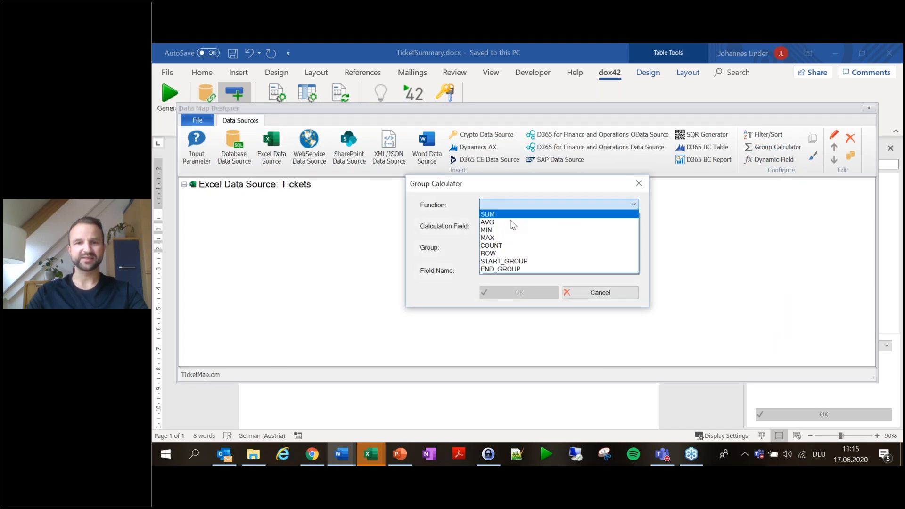
click(499, 254)
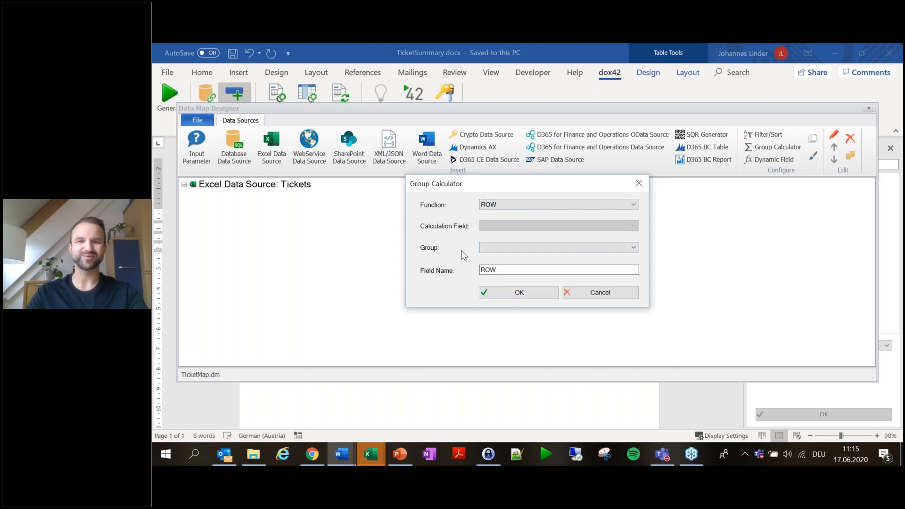
click(530, 293)
Add a group calculator with the COUNT function to the Tickets data source and close the data map, saving the changes
click(287, 187)
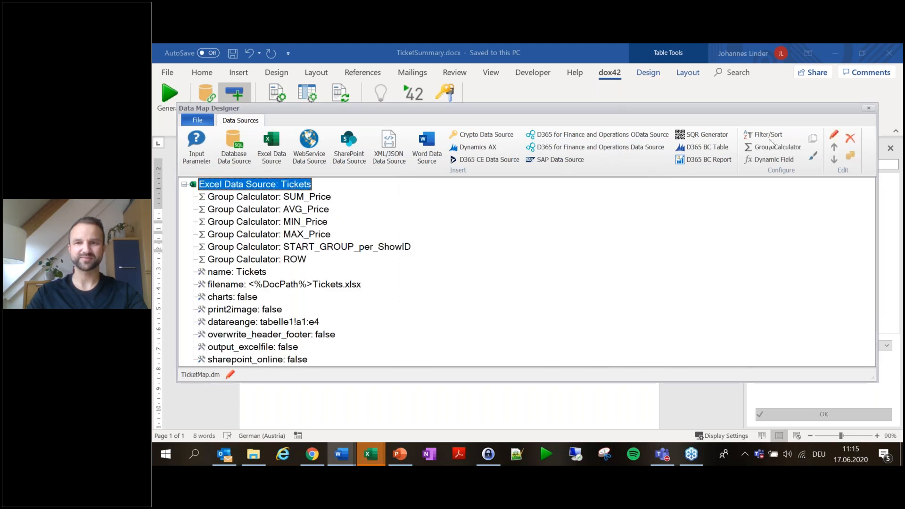
click(787, 146)
click(518, 206)
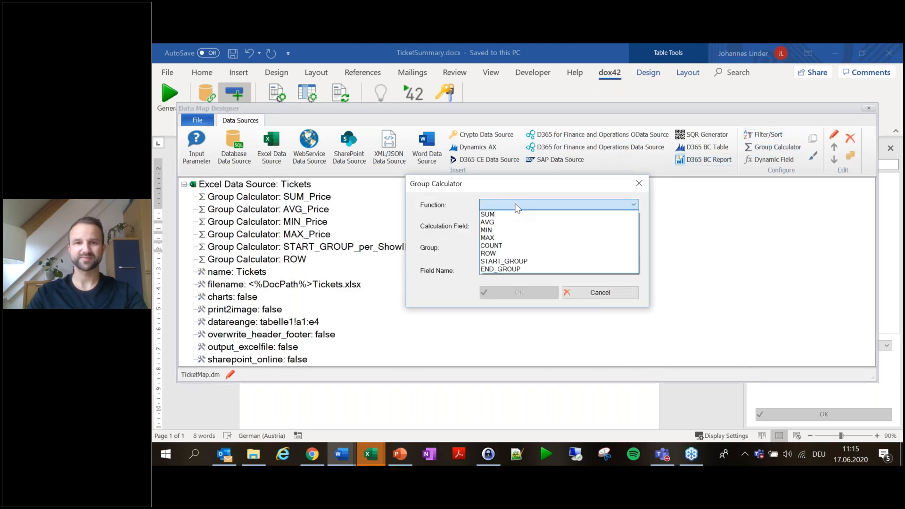
click(488, 246)
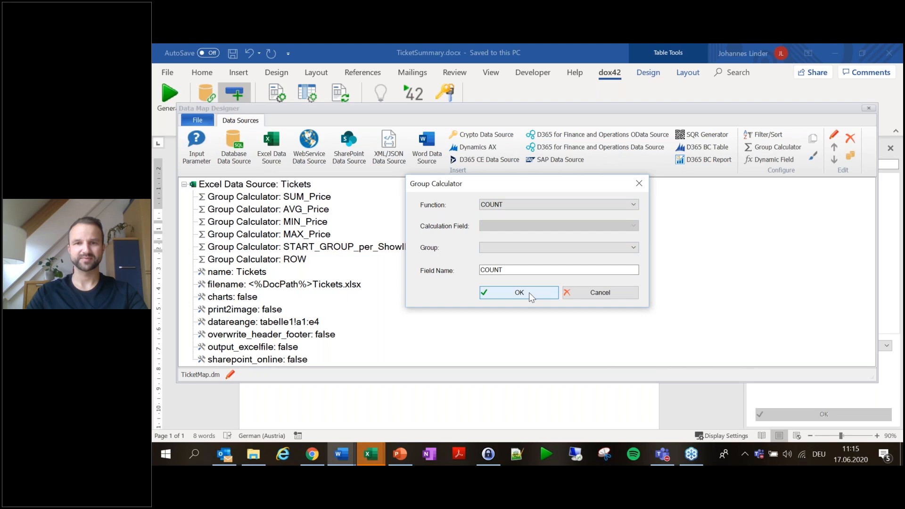
click(529, 292)
click(869, 108)
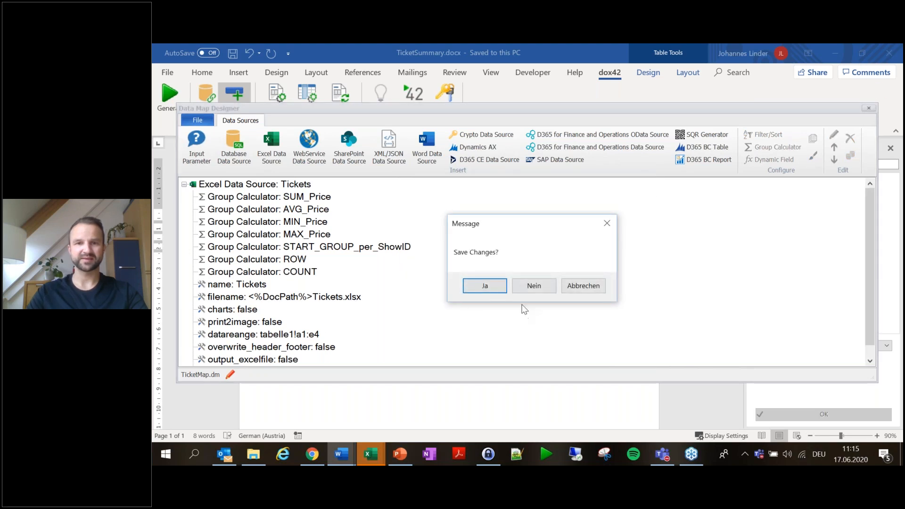
click(485, 286)
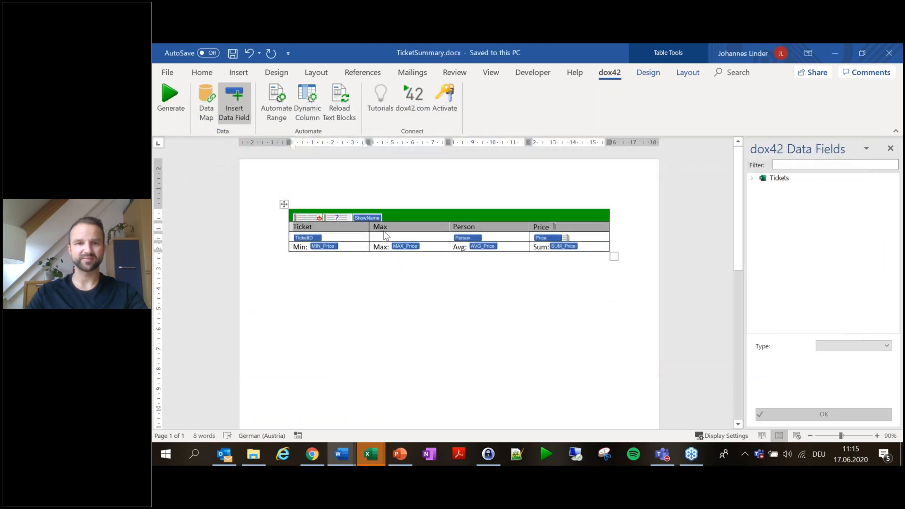
Rename the Max column heading in the gray row as Row/Count
click(382, 226)
key(Delete)
key(Delete)
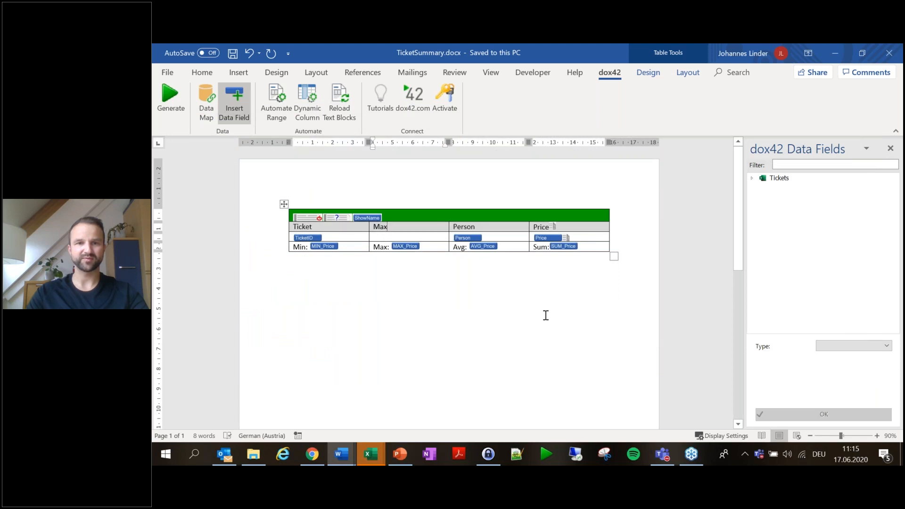
key(BackSpace)
text(RO)
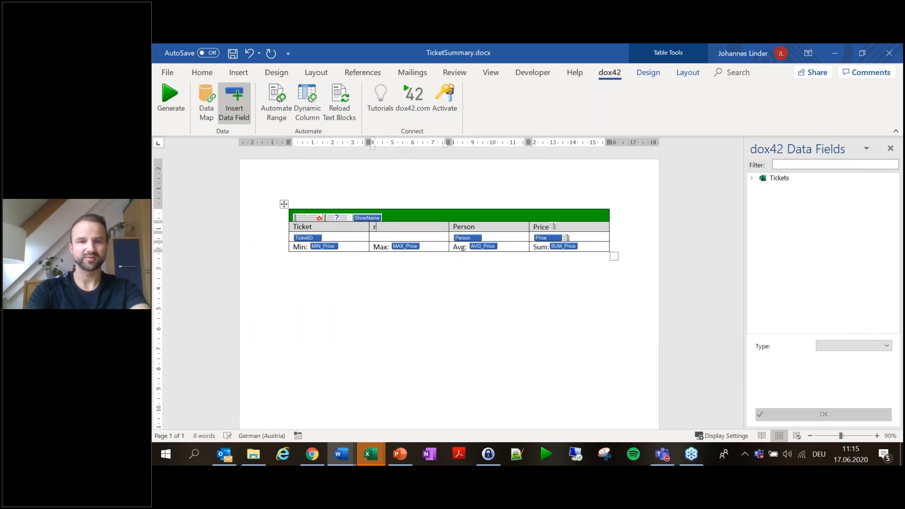
text(ow/Count)
key(Tab)
key(Tab)
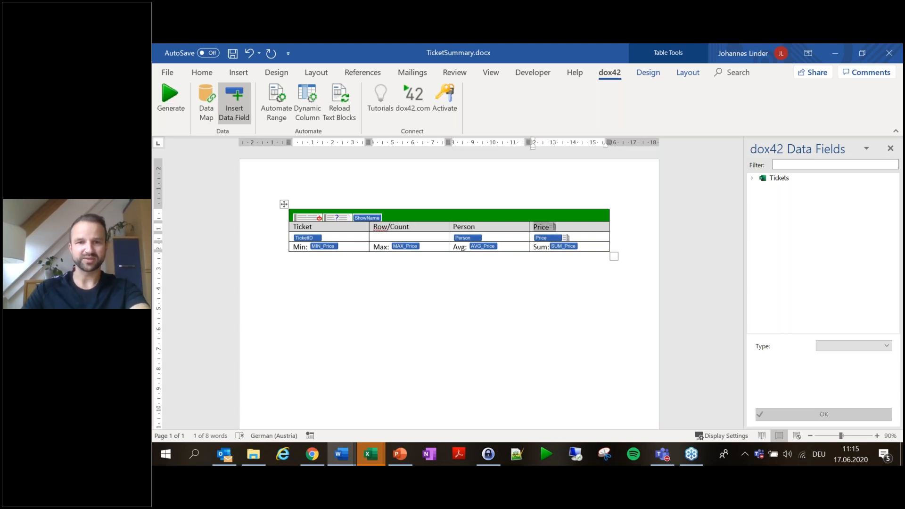
Insert the ROW and COUNT data fields, separated by a slash, in the empty cell below the Row/Count heading
click(397, 233)
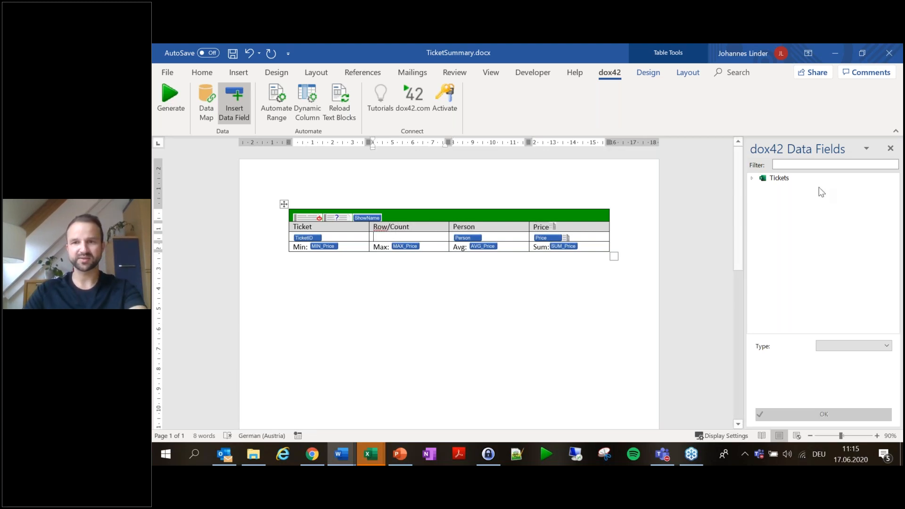
click(752, 179)
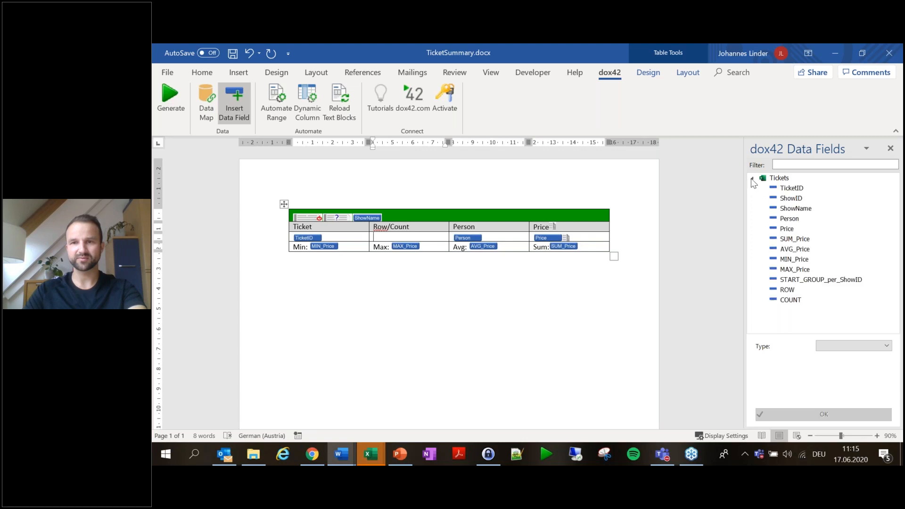
double_click(795, 290)
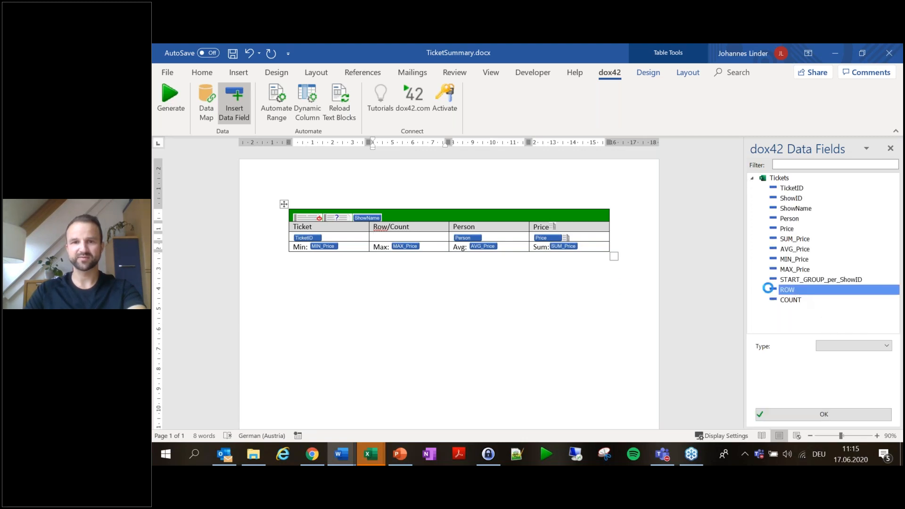
click(442, 237)
text(/COUNT)
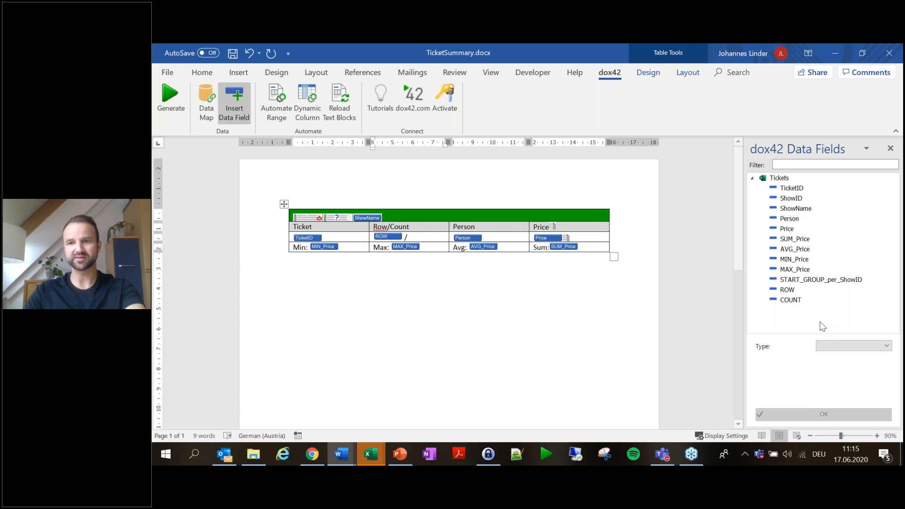
double_click(790, 300)
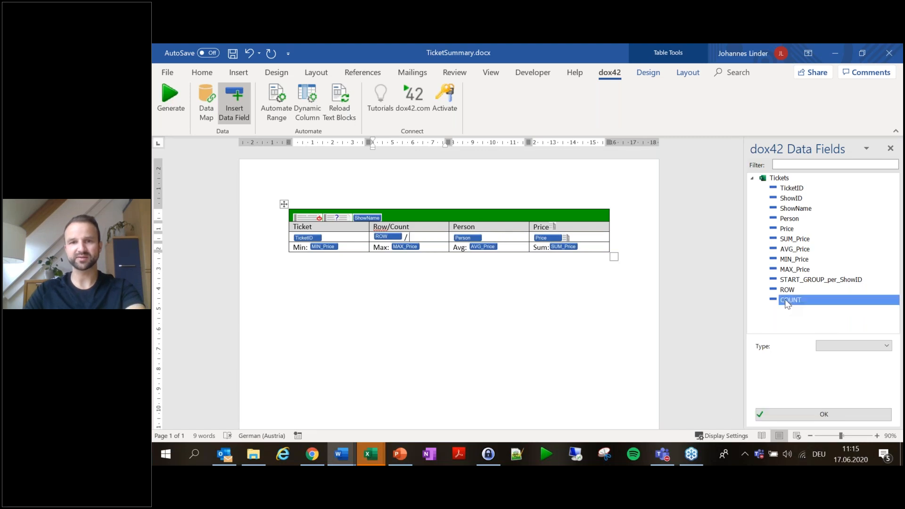
Generate the document, saving the template, examine the Row/Count column, and close the result without saving
click(169, 99)
key(Return)
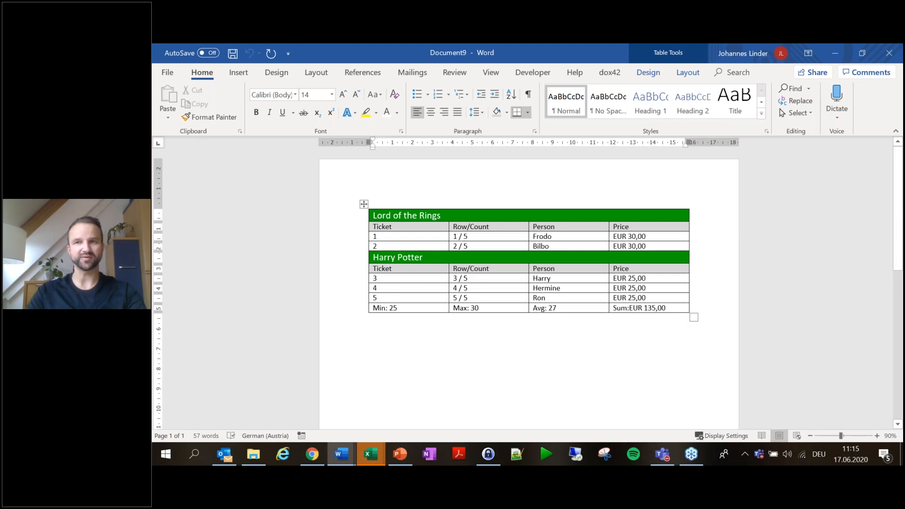
click(890, 52)
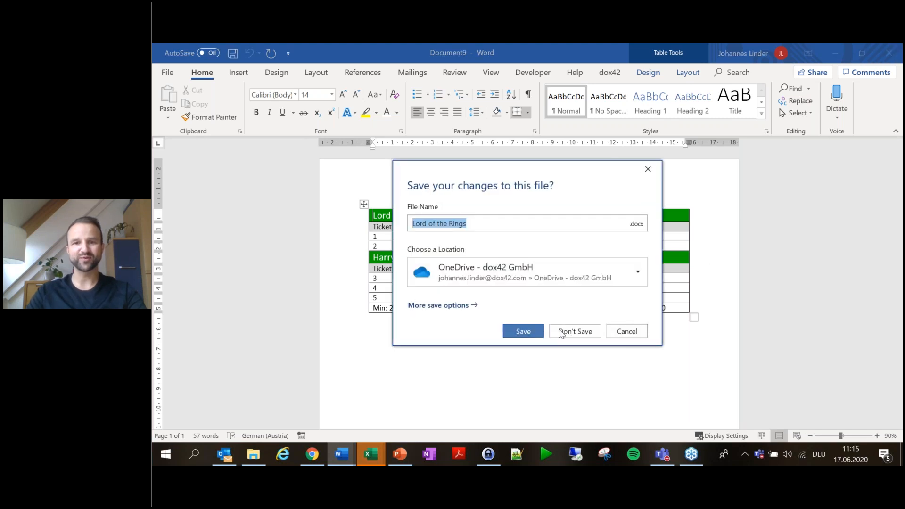
click(583, 337)
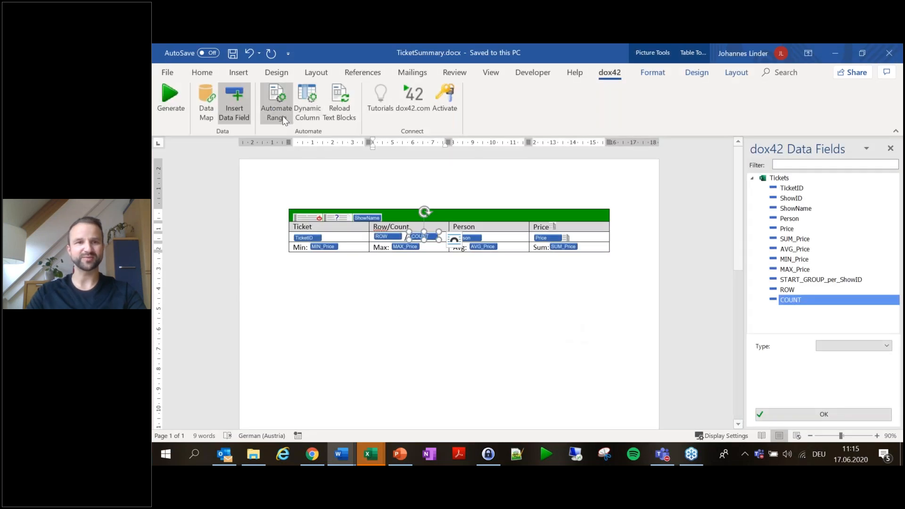
Reopen the data map and group the Tickets source's ROW calculator by ShowID
click(203, 104)
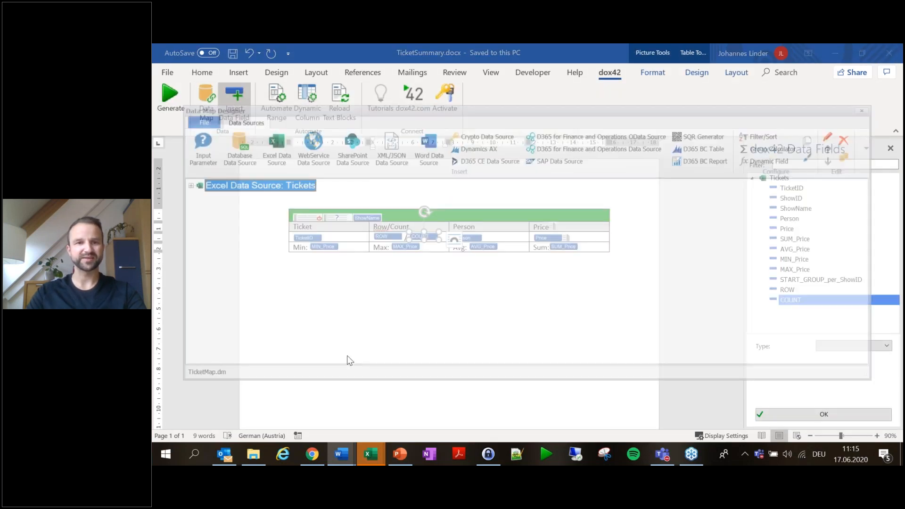
click(184, 185)
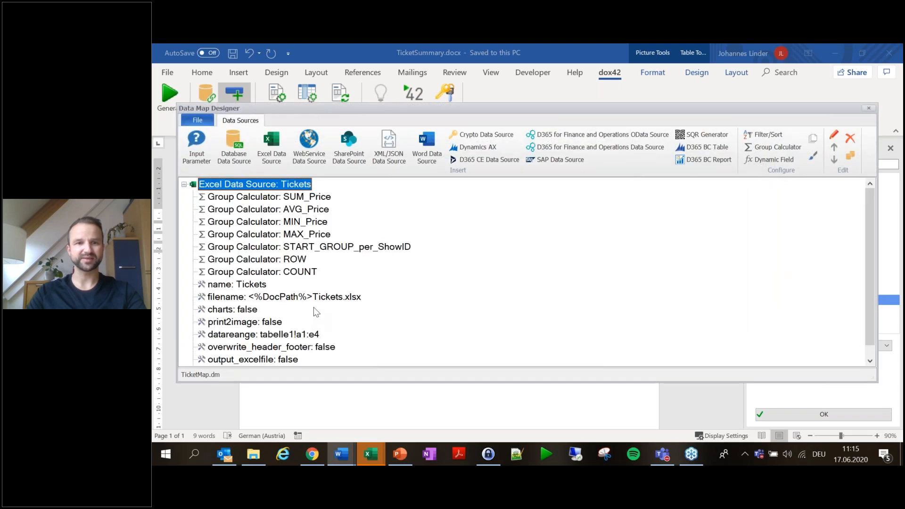
double_click(289, 261)
click(595, 247)
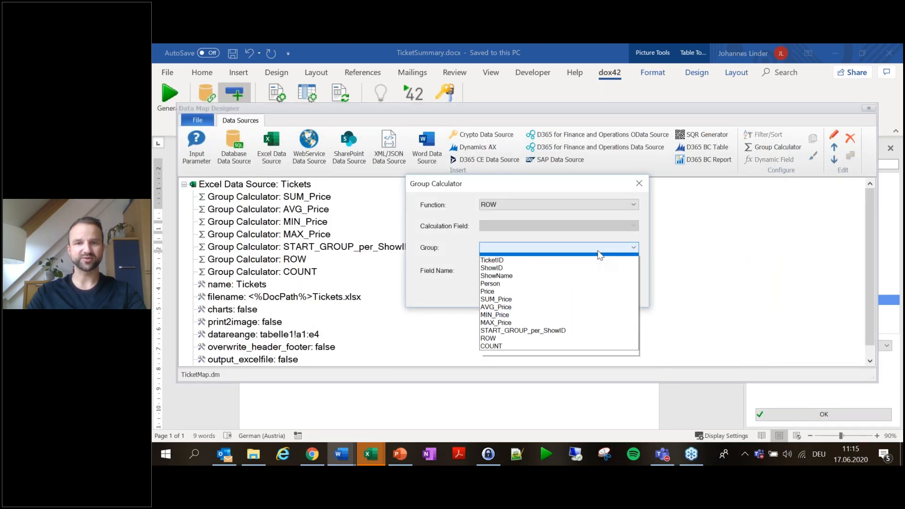
click(526, 272)
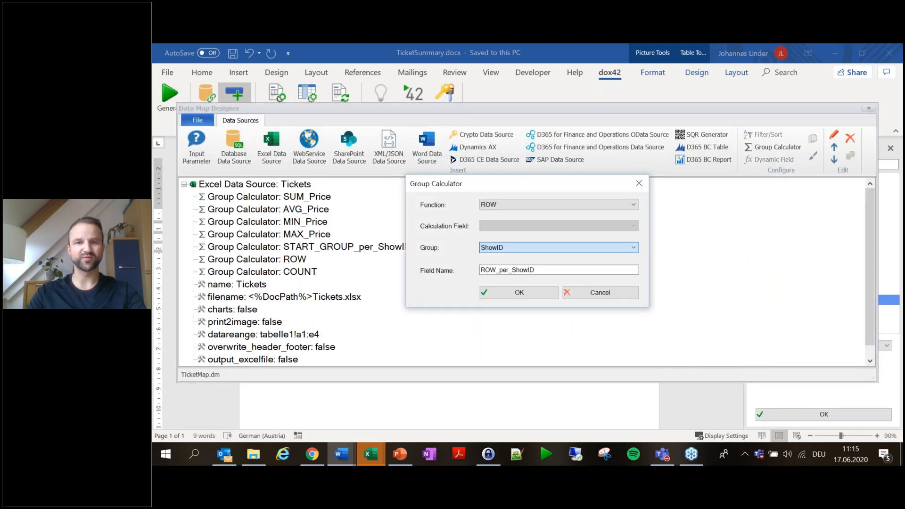
click(530, 295)
Group the COUNT calculator by ShowID and close the data map, saving the changes
double_click(301, 272)
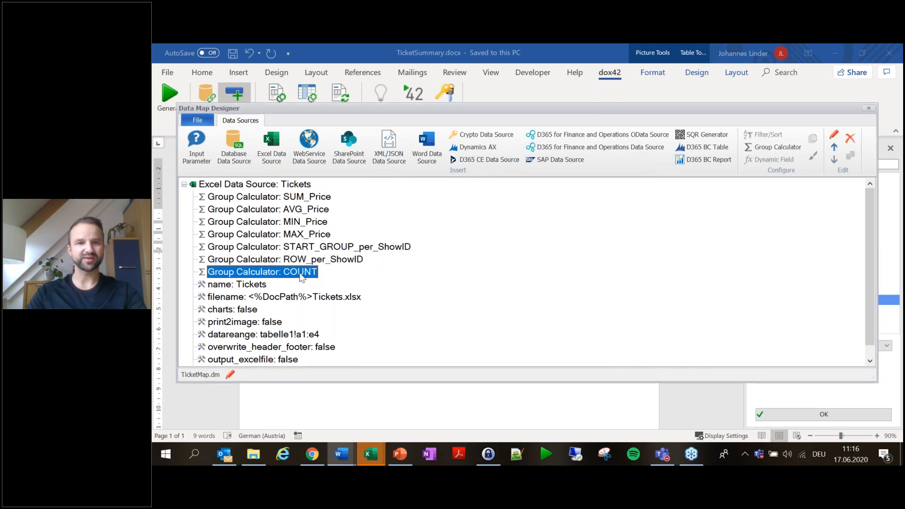
click(547, 255)
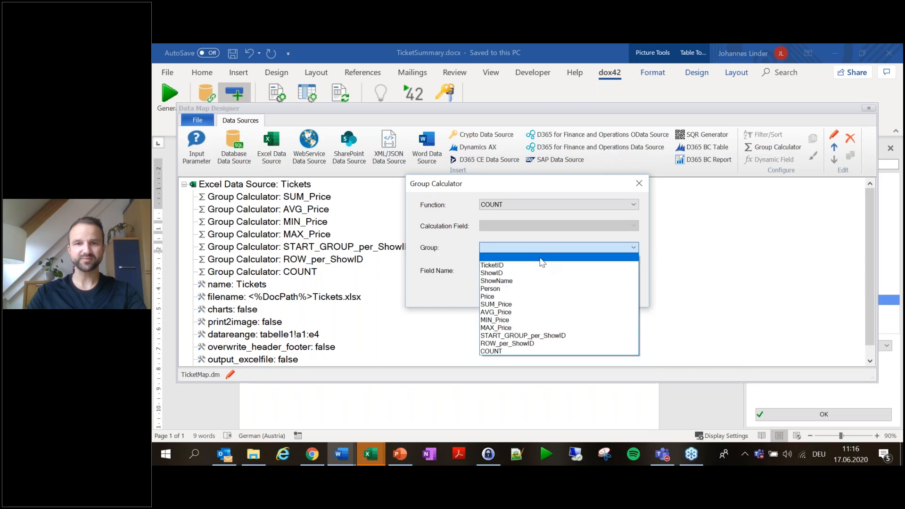
click(498, 281)
click(519, 293)
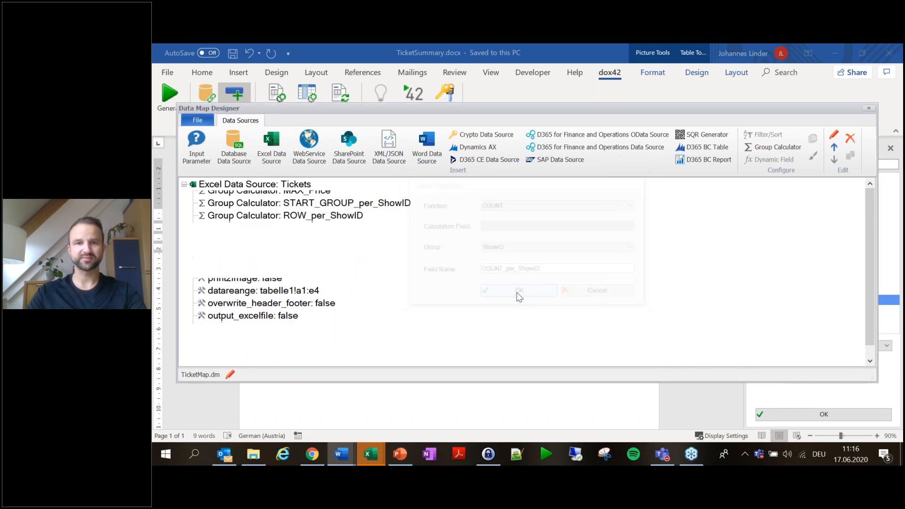
click(868, 108)
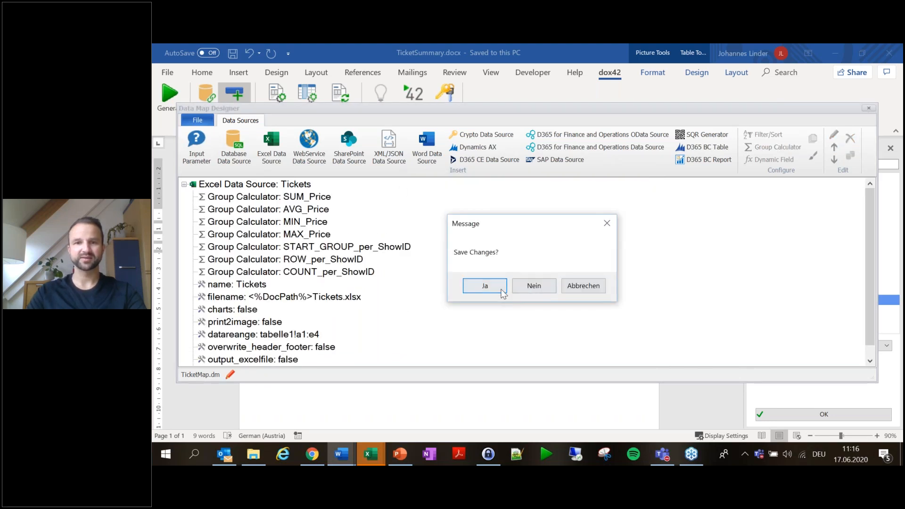
click(500, 288)
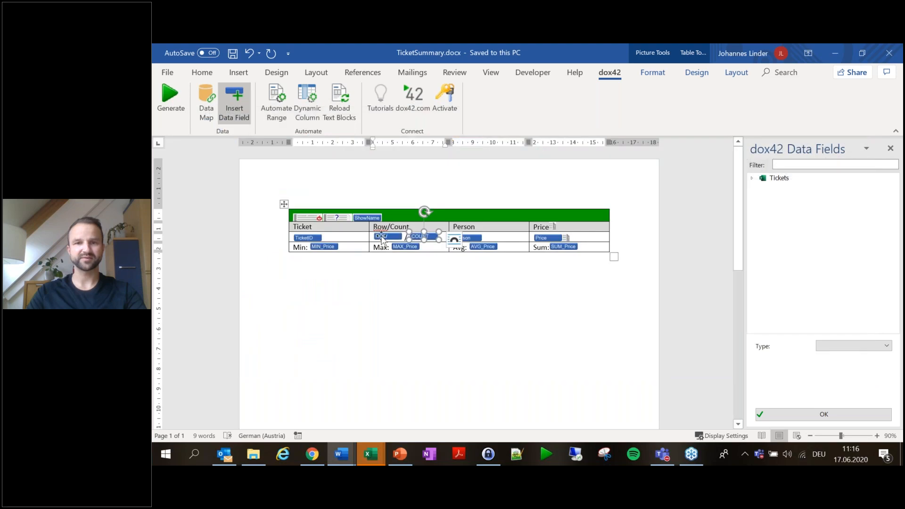
Replace the COUNT and ROW fields in the ticket row with COUNT_per_ShowID and ROW_per_ShowID
click(752, 178)
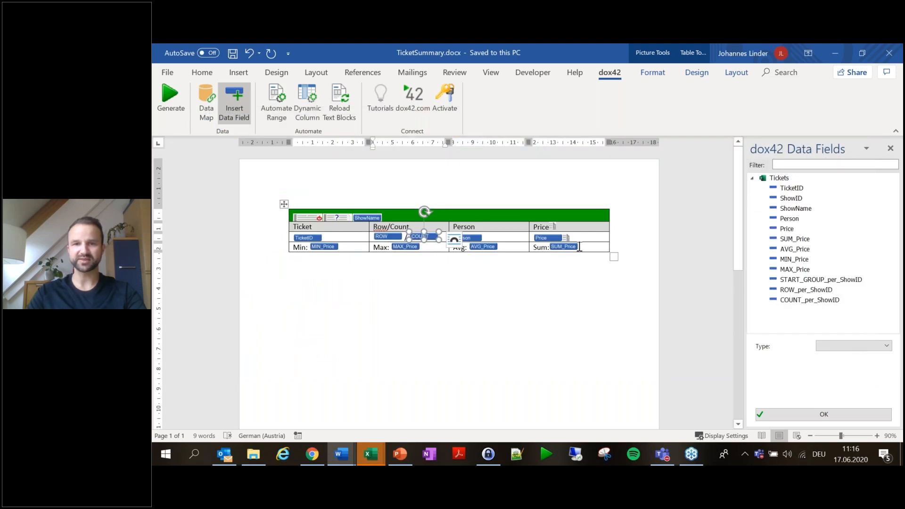
double_click(820, 299)
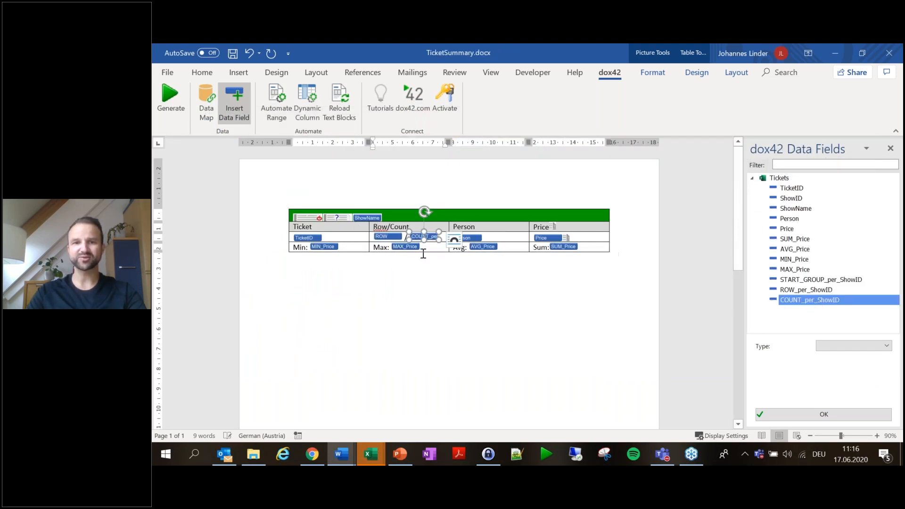
click(386, 237)
double_click(832, 290)
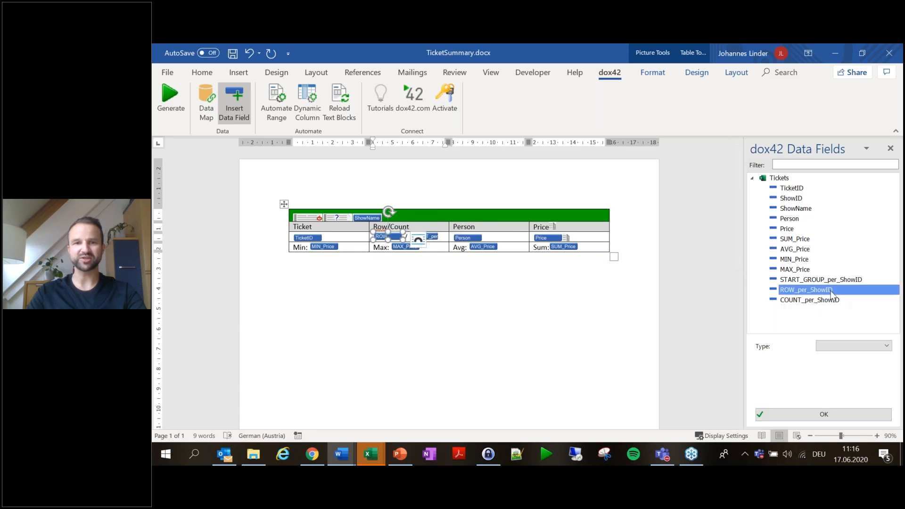
Generate the document again, examine the per-show row counts and the price sum, and close it without saving
click(170, 100)
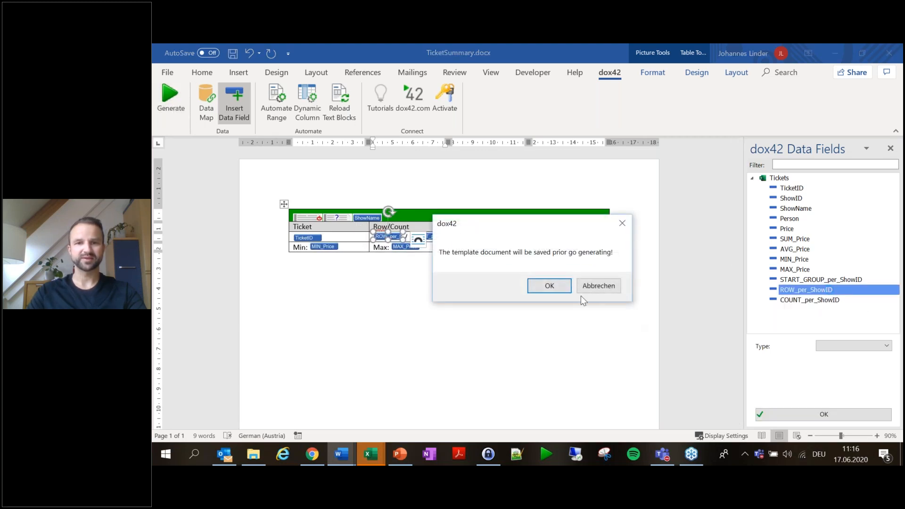
click(549, 286)
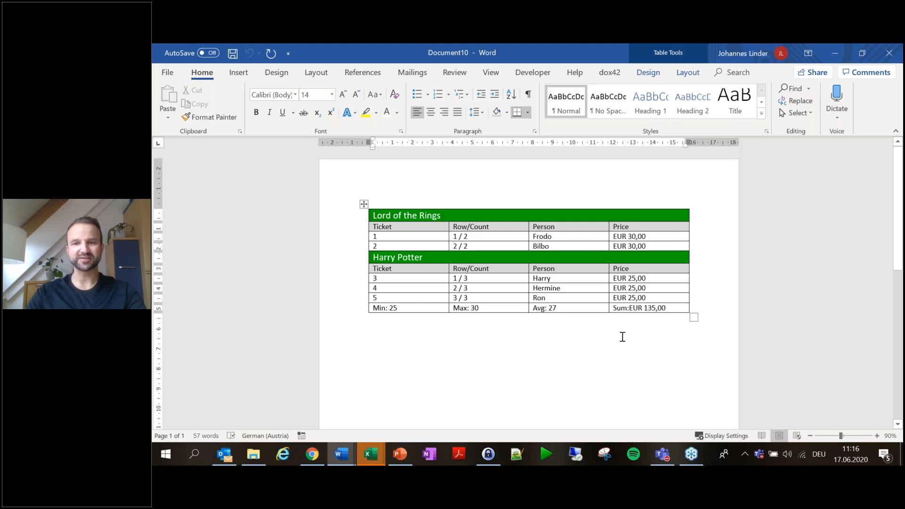
click(644, 308)
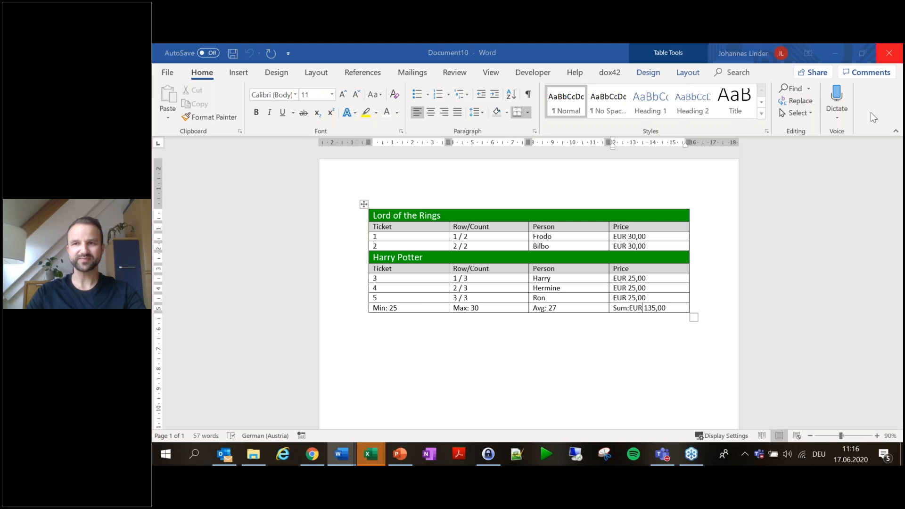
click(901, 47)
click(576, 330)
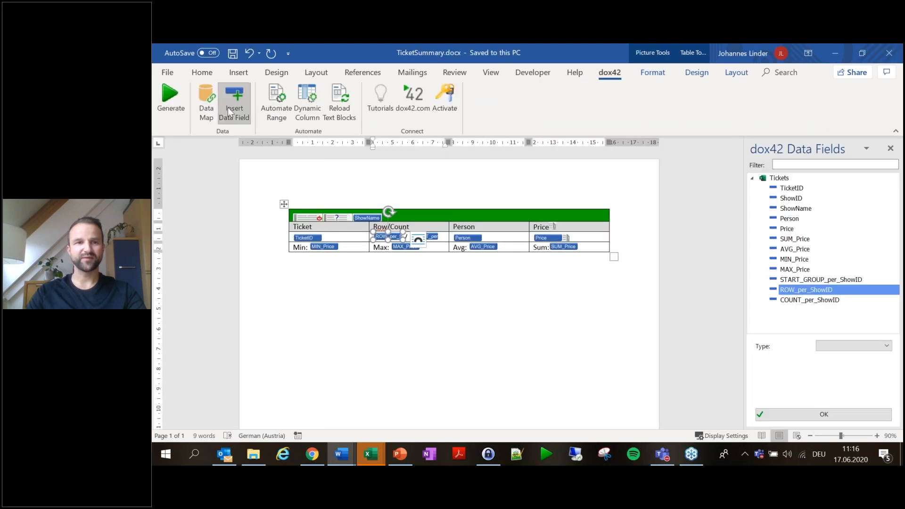
Reopen the data map, group the Tickets source's SUM calculator for Price by ShowID, and close the map, saving the changes
click(206, 101)
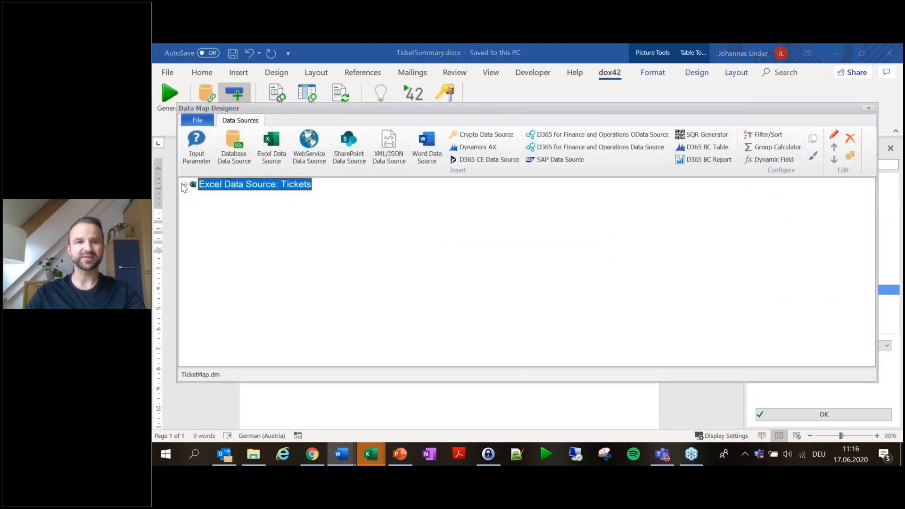
click(184, 185)
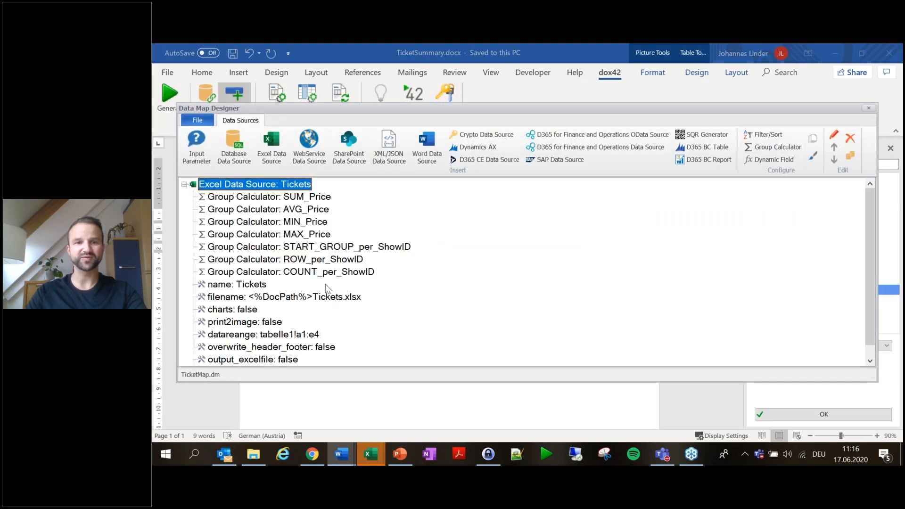
double_click(309, 198)
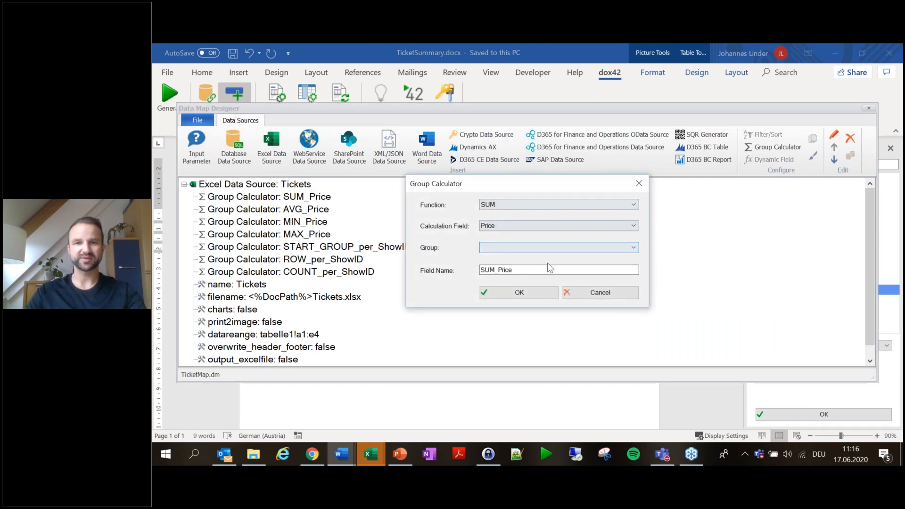
click(547, 248)
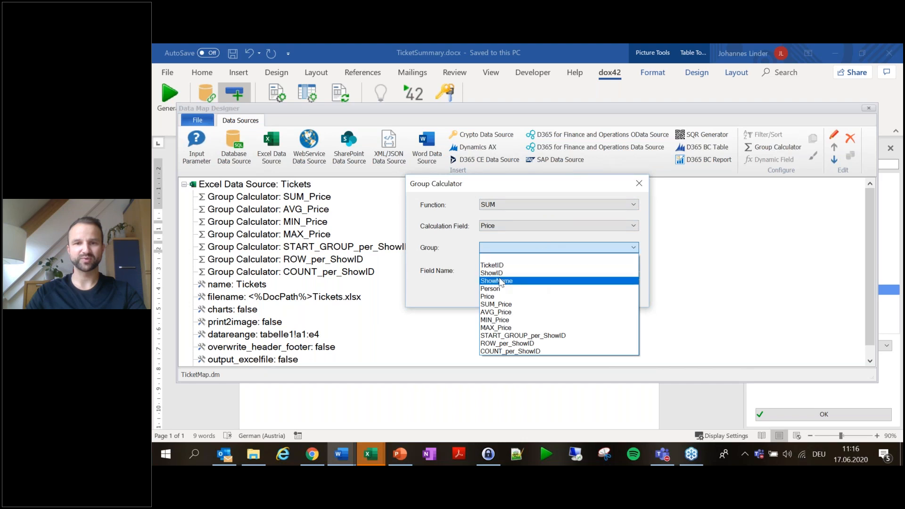
click(503, 275)
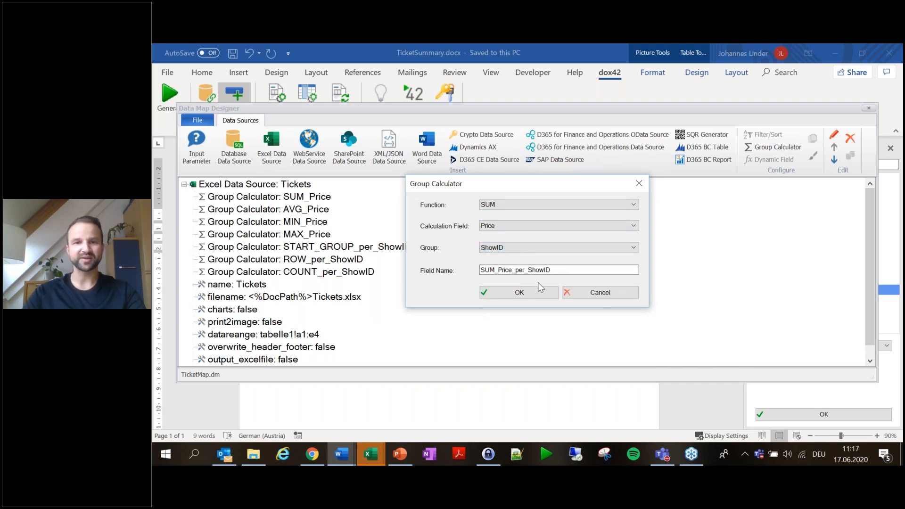
drag(575, 270, 512, 271)
click(561, 269)
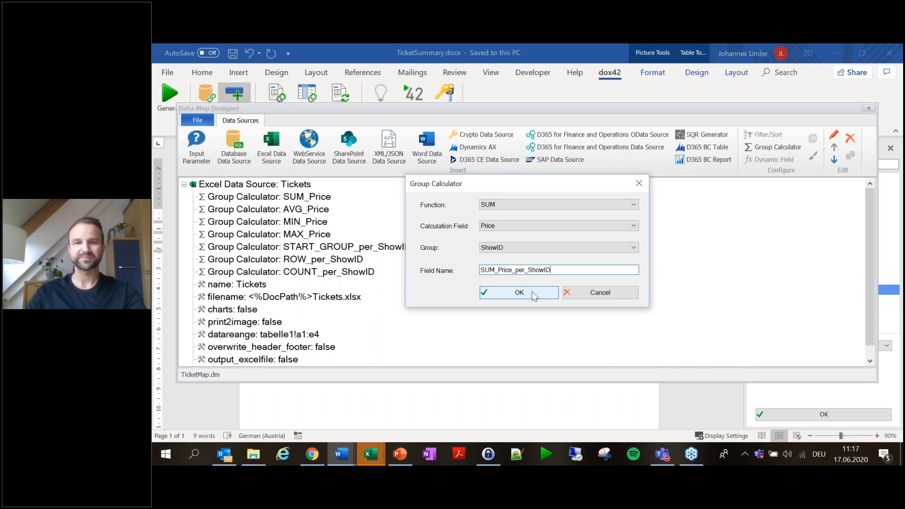
click(519, 293)
click(869, 108)
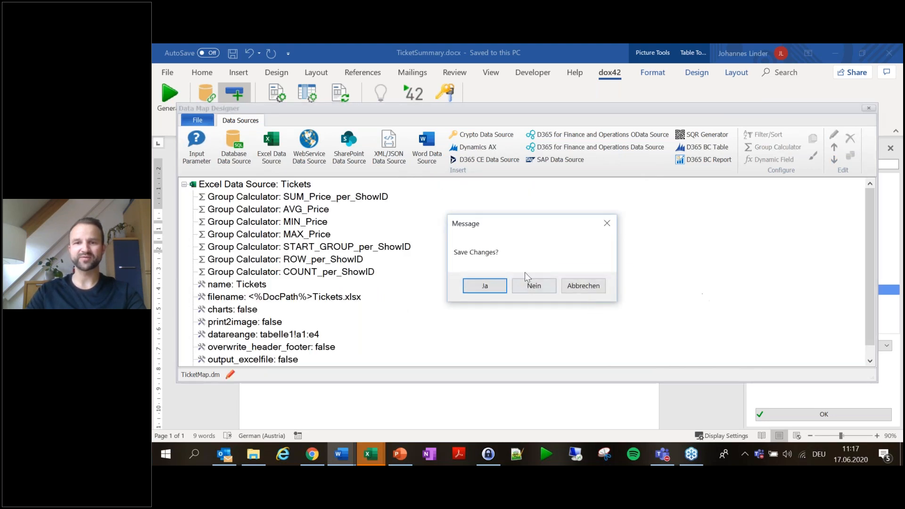
click(485, 286)
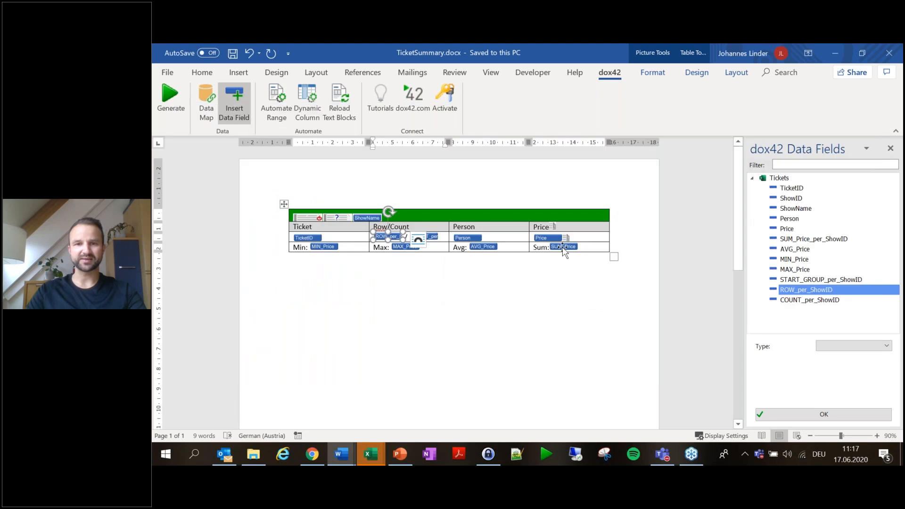
Replace the summary row's Sum field with SUM_Price_per_ShowID and move the ticket range's end marker from the ticket row to behind that field
click(565, 247)
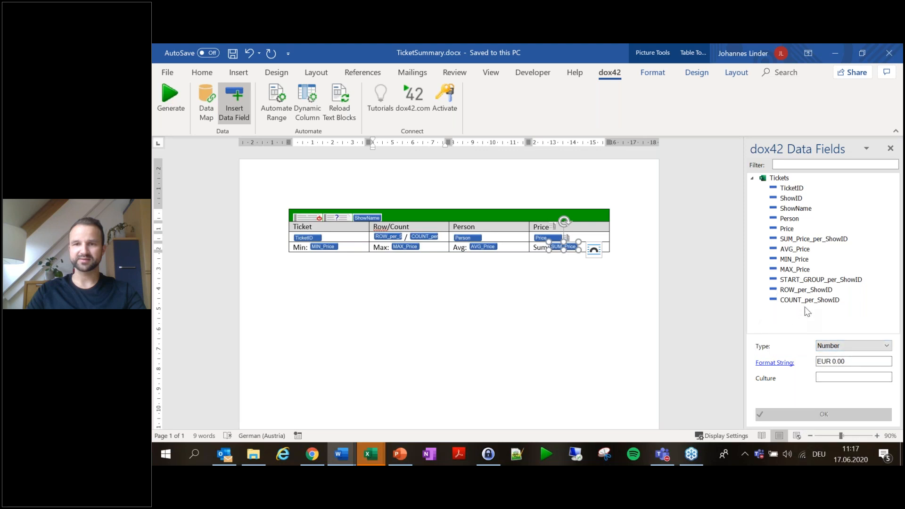
click(809, 240)
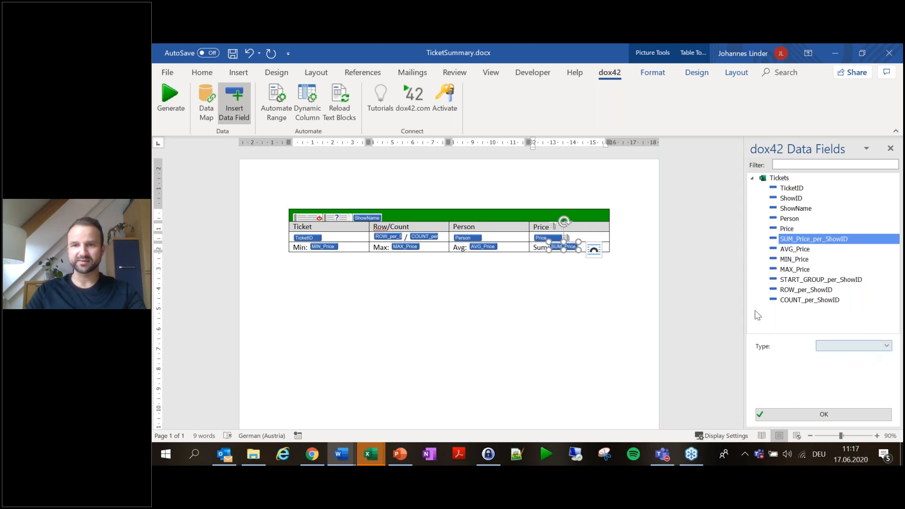
click(593, 239)
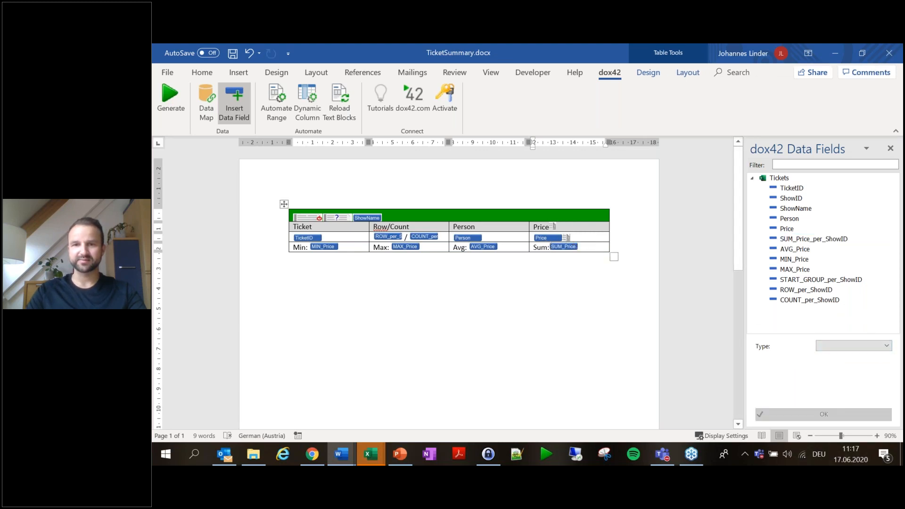
drag(570, 238, 587, 247)
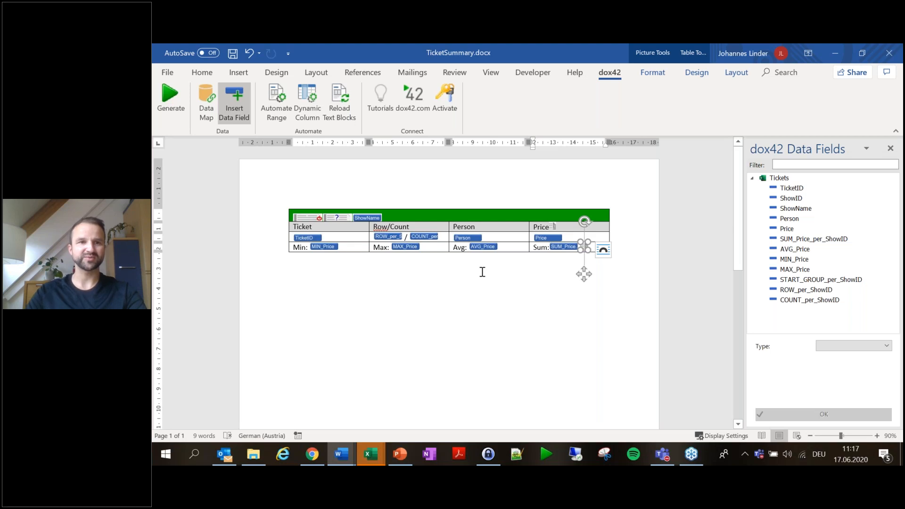
Generate the document, saving the template first, examine the per-show sums and the repeated summary rows, and close it without saving
click(172, 109)
click(560, 286)
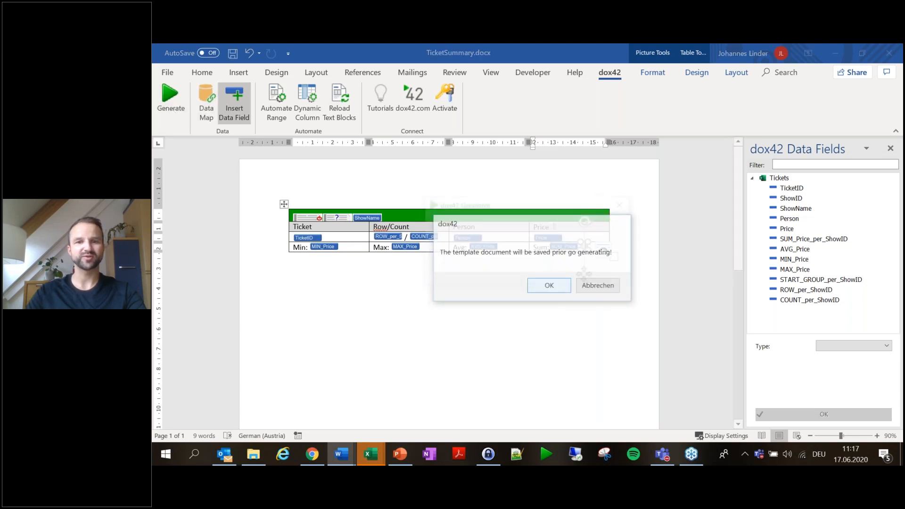
click(640, 247)
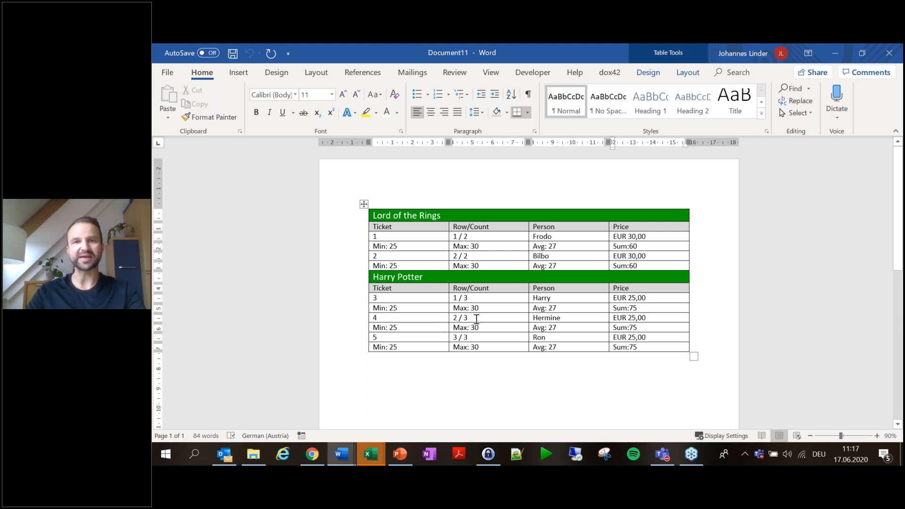
click(889, 57)
click(573, 330)
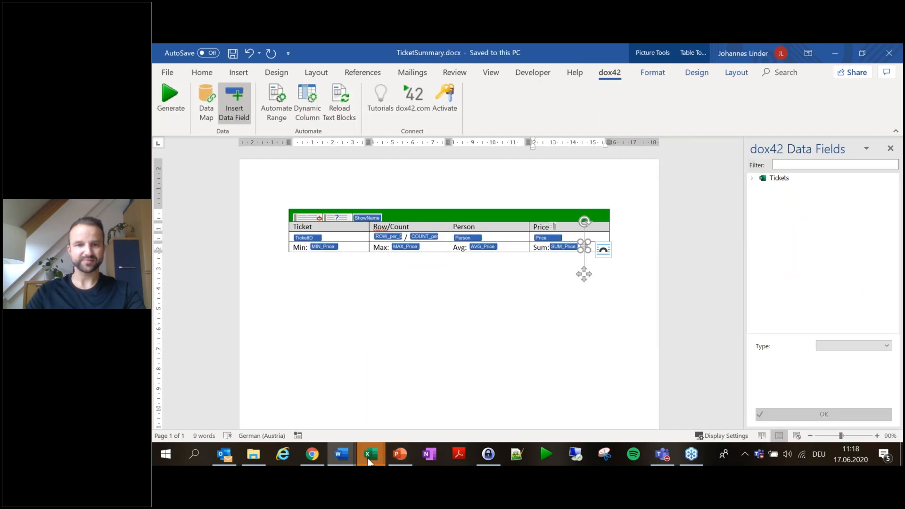
Switch to Tickets.xlsx in Excel, enter the headings Start Group in F1 and End Group in G1, and widen both columns to fit
mouse_move(369, 461)
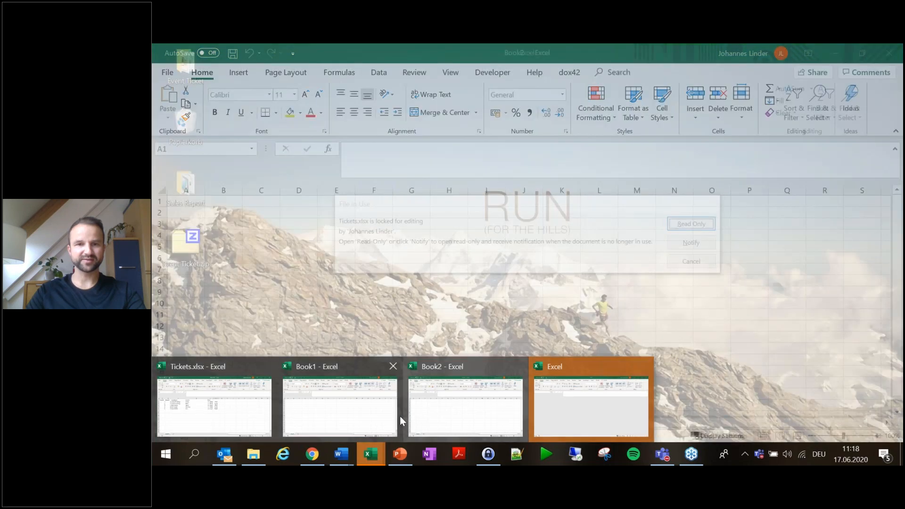
click(214, 407)
click(551, 202)
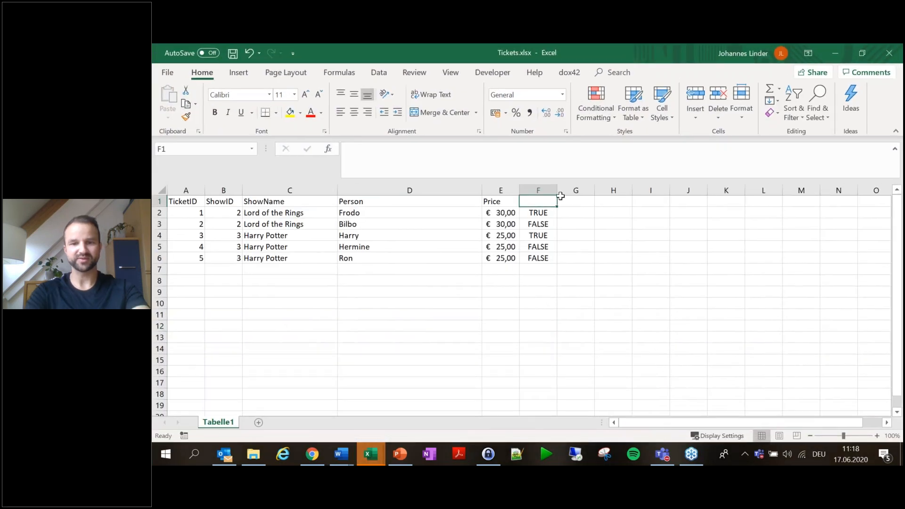
text(Start Group)
key(Tab)
text(End Group)
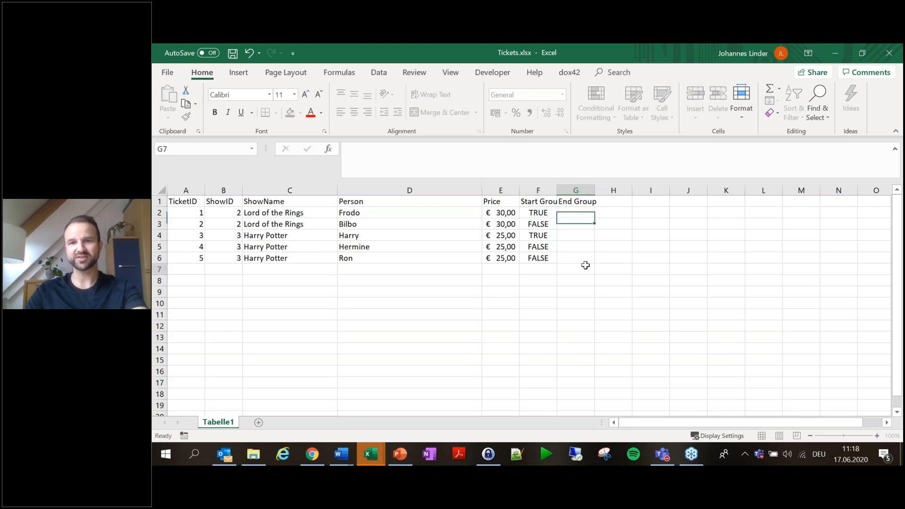
click(584, 265)
double_click(555, 191)
drag(602, 190, 616, 190)
Fill the End Group cells G2 to G6 with FALSE, TRUE, FALSE, FALSE and TRUE
click(550, 213)
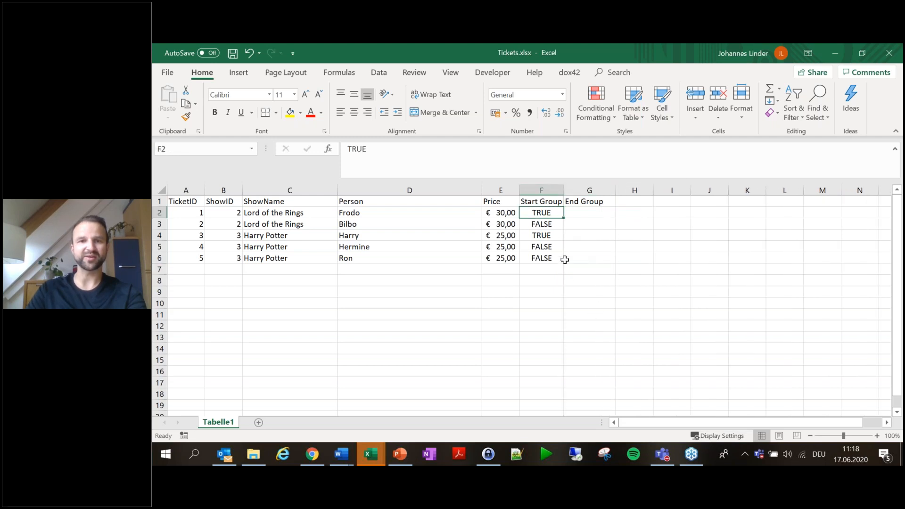
click(575, 223)
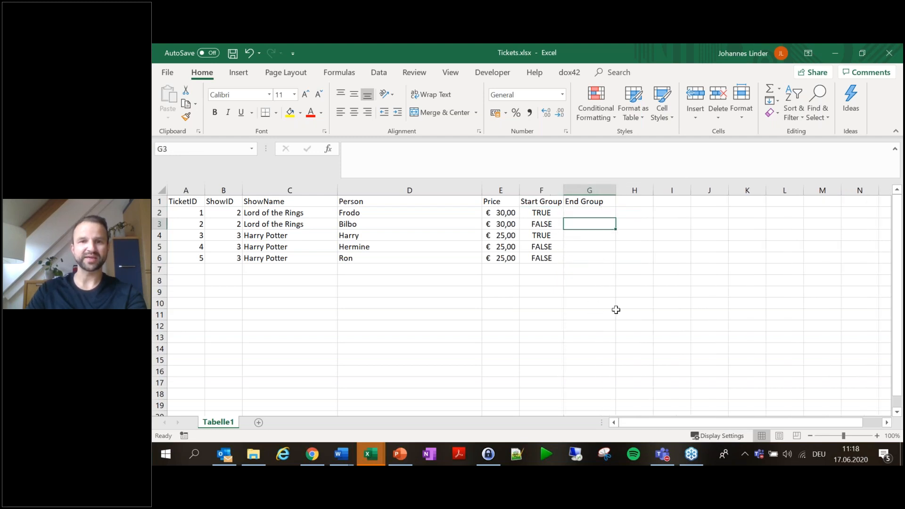
click(582, 210)
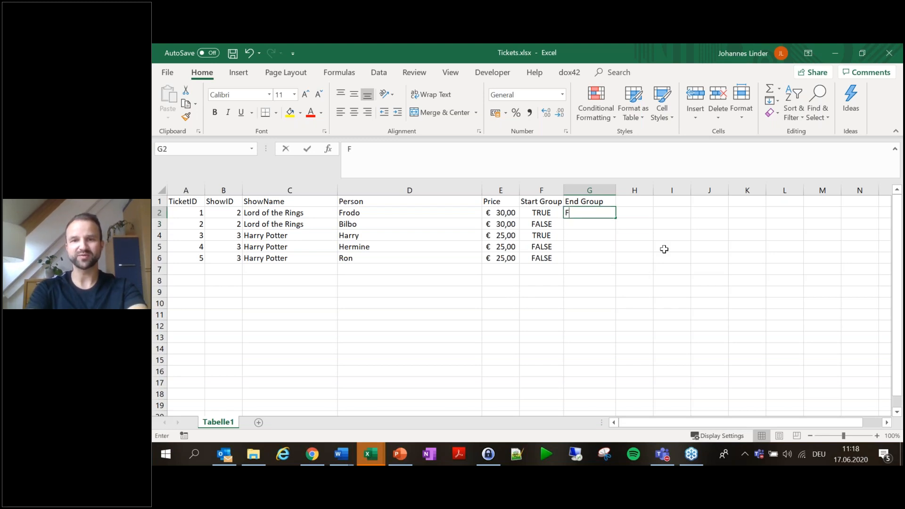
text(Fales)
key(BackSpace)
text(se)
key(Return)
text(true)
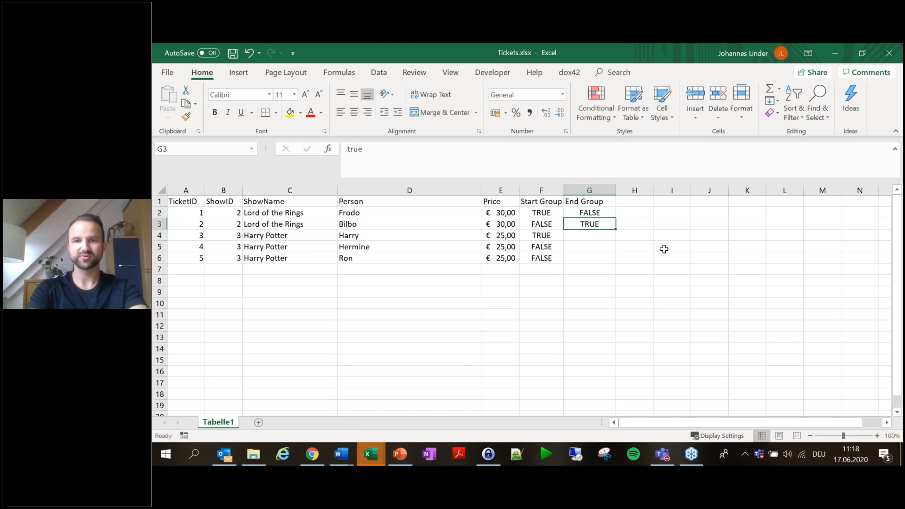
key(Return)
text(false)
key(Return)
text(false)
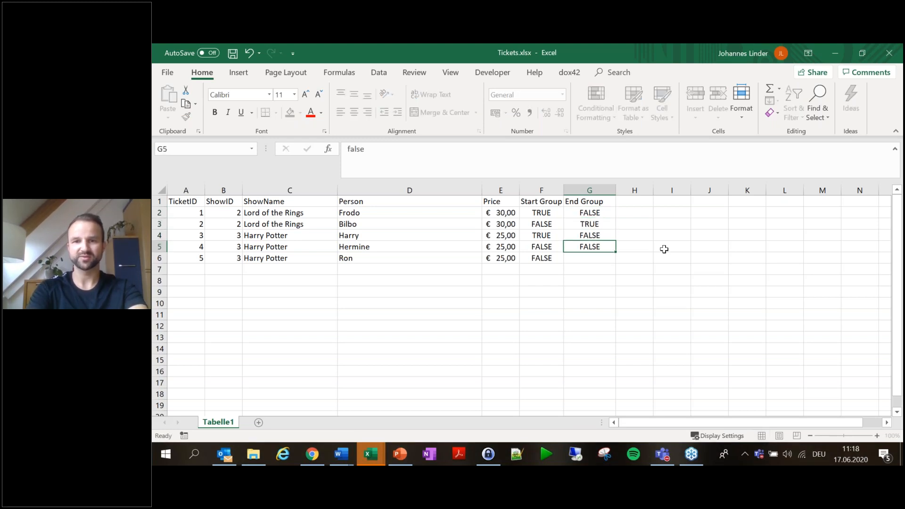
key(Return)
text(True)
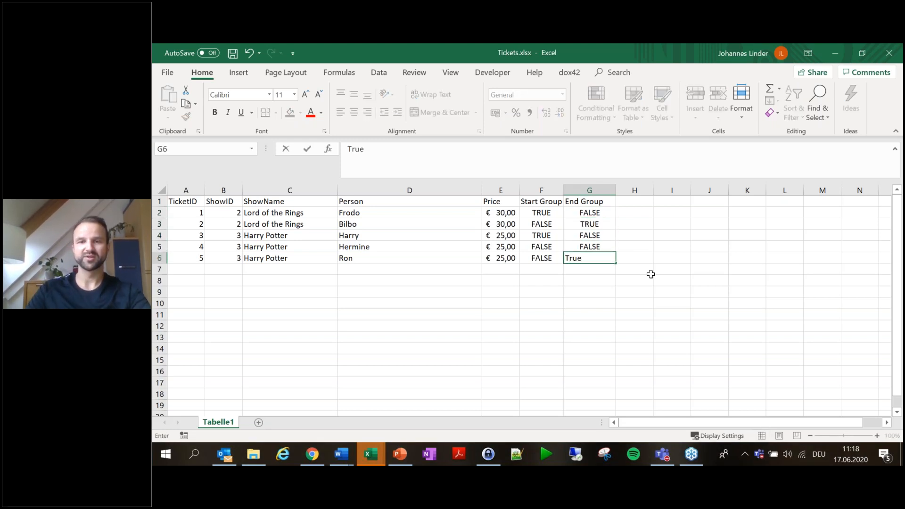
key(Return)
click(674, 283)
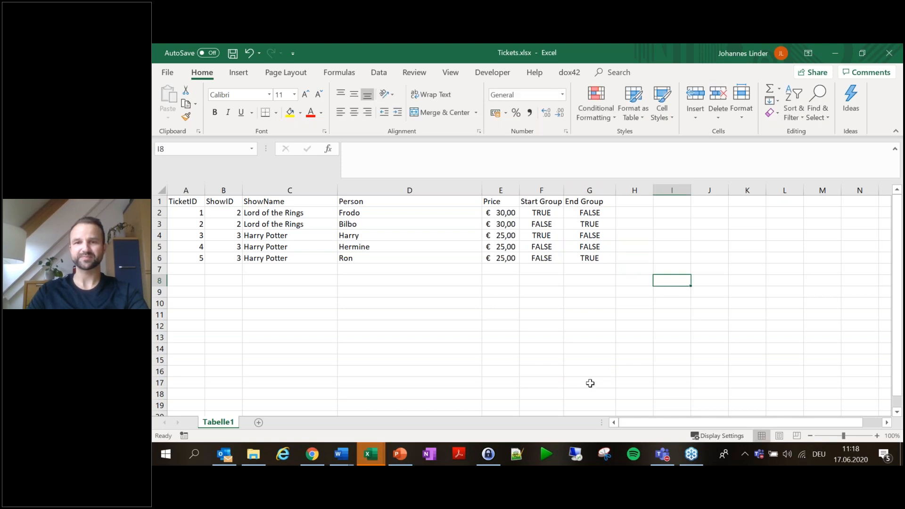
Return to the Word template's data map, add an END_GROUP calculator grouped by ShowID to the Tickets source, and close the map, saving the changes
click(836, 53)
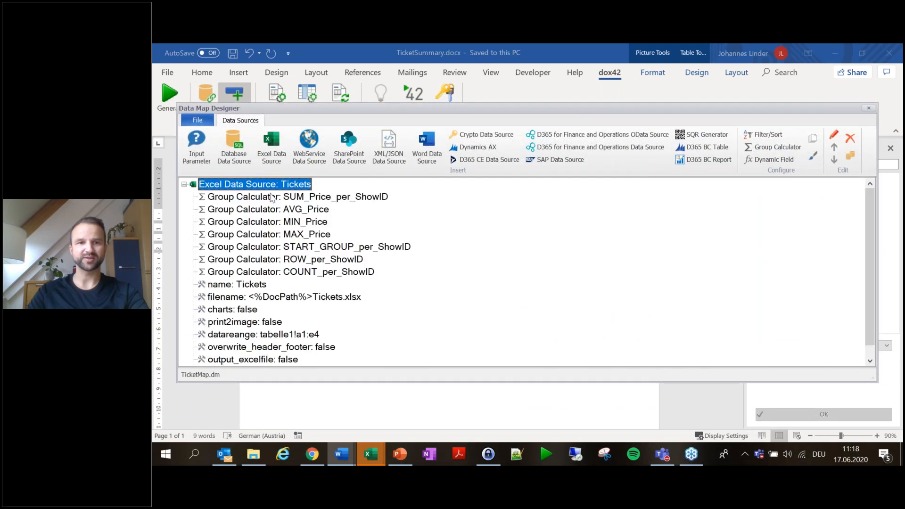
click(765, 149)
click(560, 204)
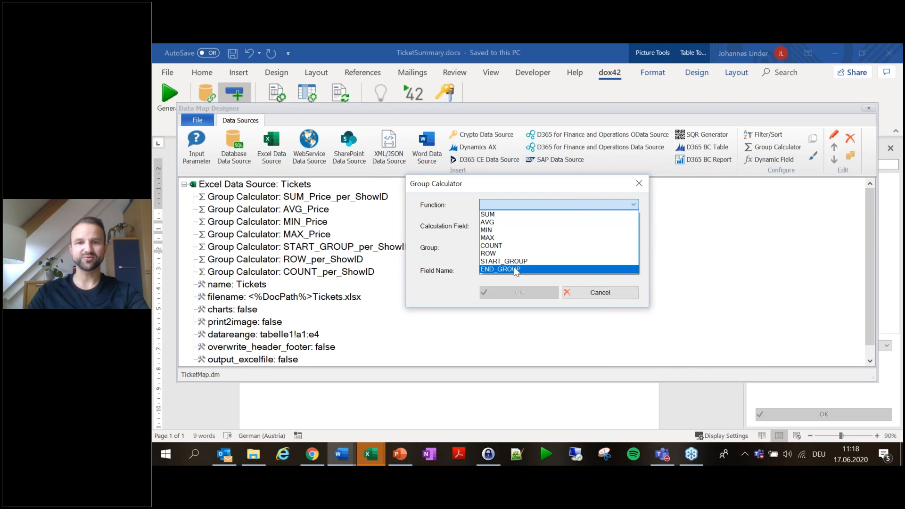
click(516, 271)
click(520, 250)
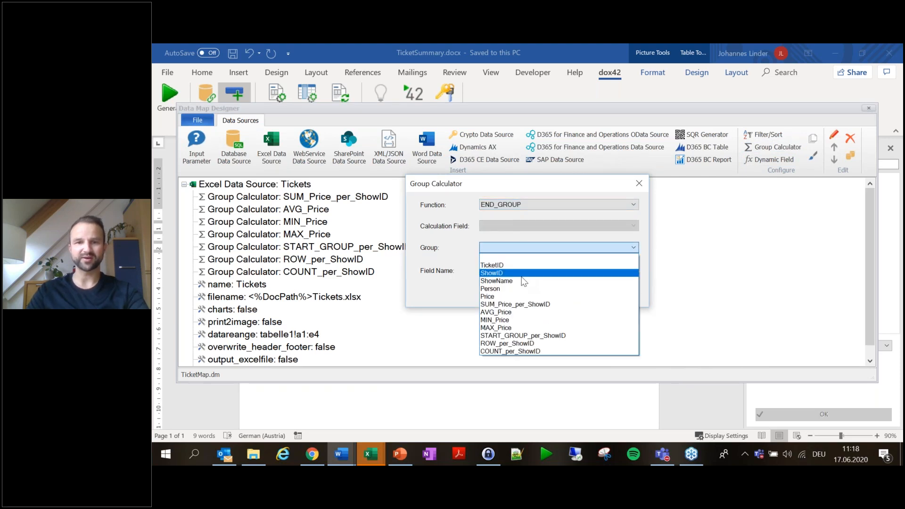
click(509, 273)
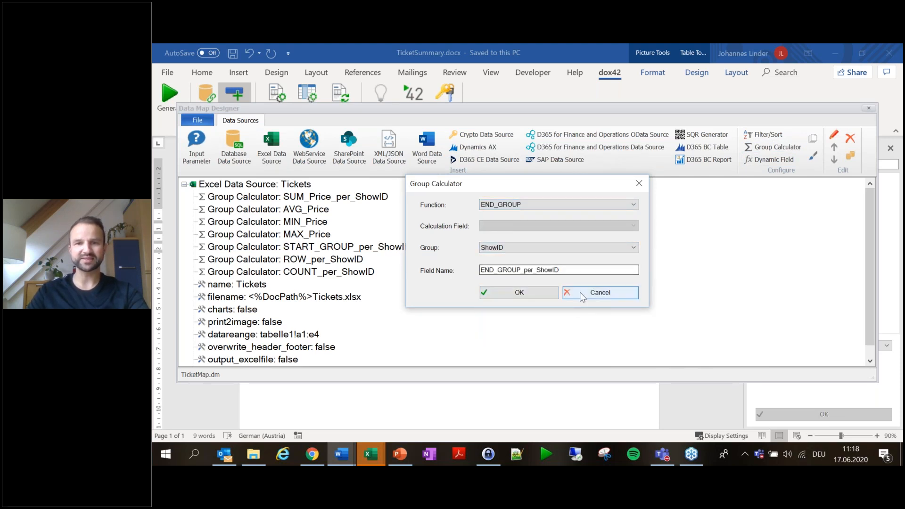
click(539, 293)
click(869, 109)
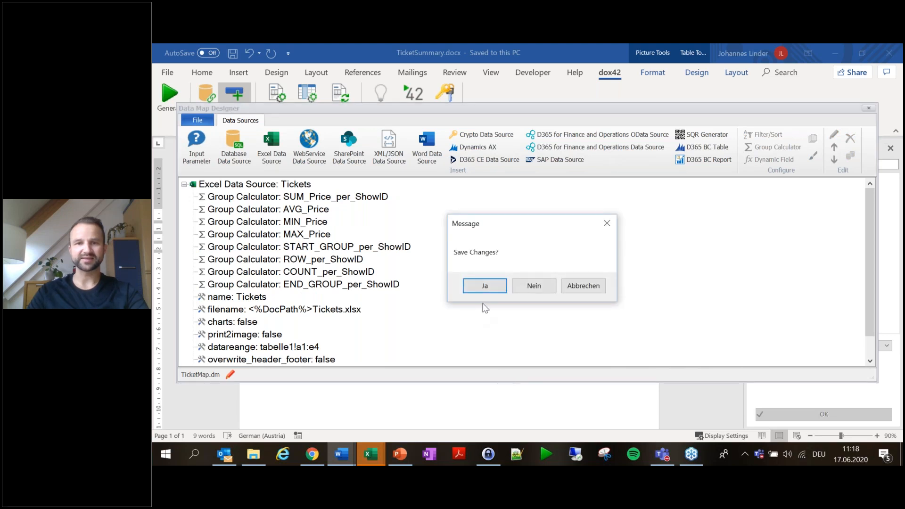
click(487, 284)
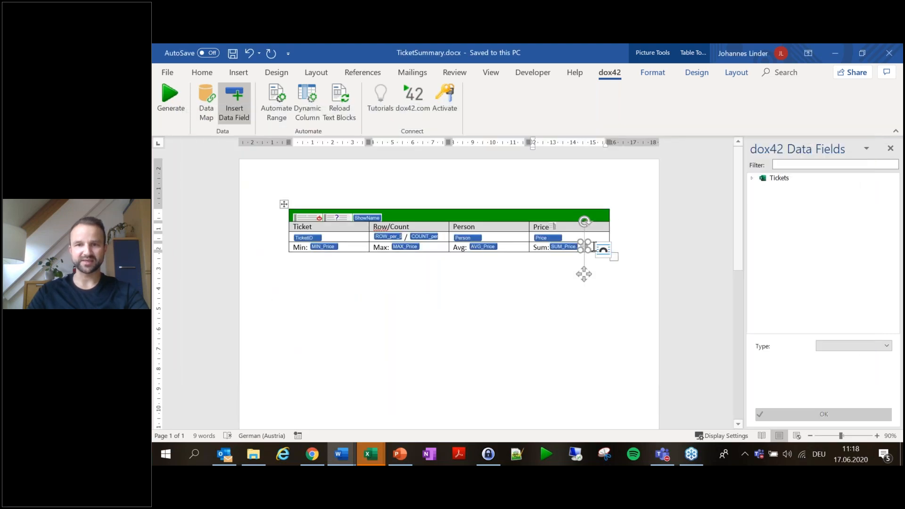
click(692, 379)
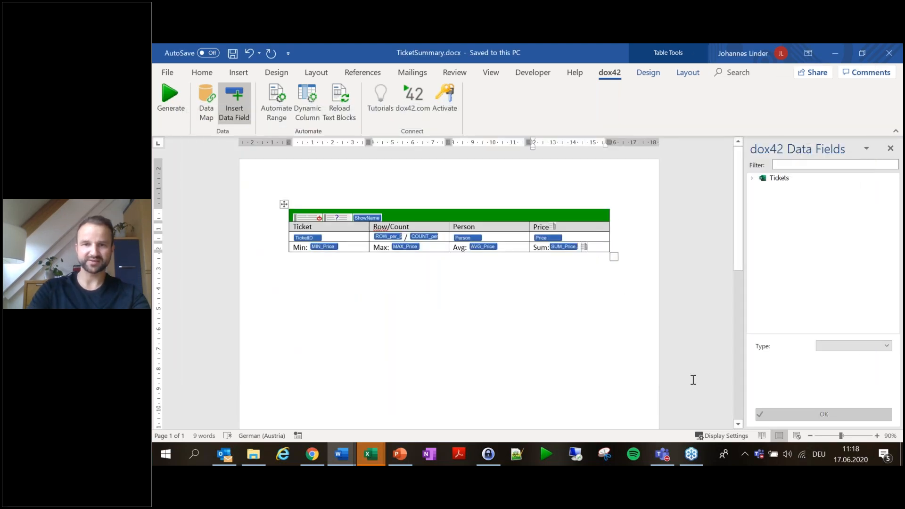
key(shift+Left)
key(shift+Left)
key(shift+Left)
key(shift+Left)
key(shift+Left)
key(shift+Left)
key(shift+Left)
key(shift+Left)
key(shift+Up)
key(shift+Up)
key(shift+Right)
key(shift+Right)
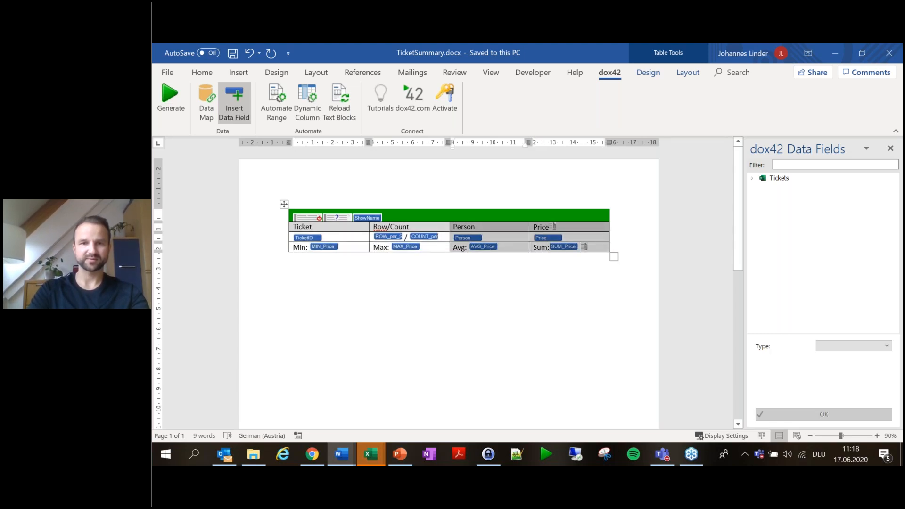
key(shift+Down)
click(637, 292)
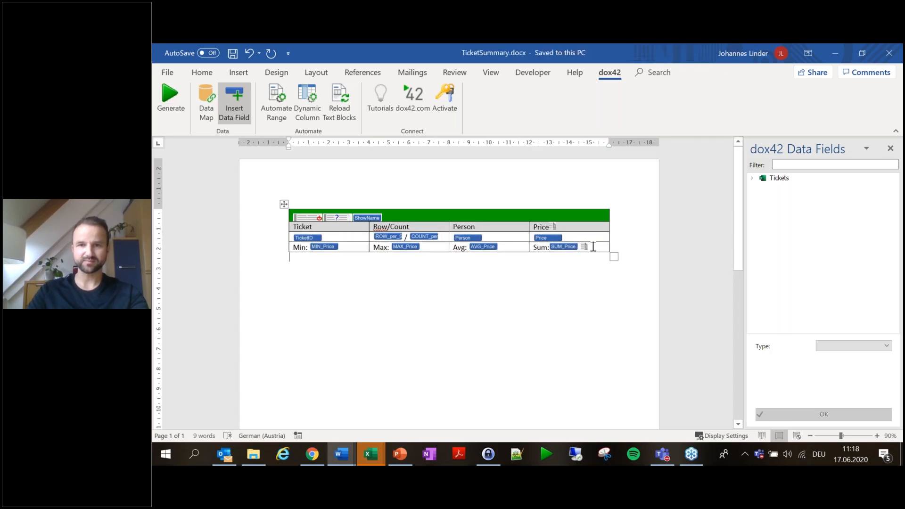
Automate the summary row with the condition Tickets.END_GROUP_per_ShowID="true"
click(296, 248)
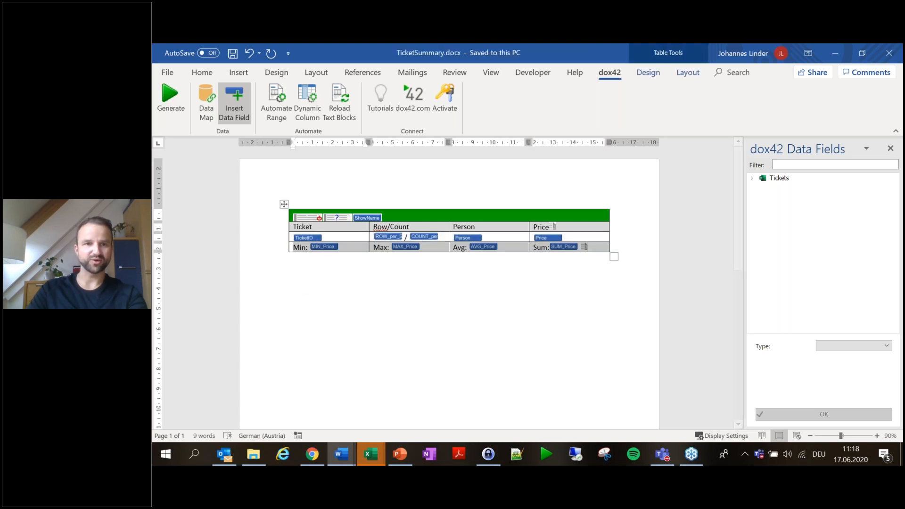
click(279, 111)
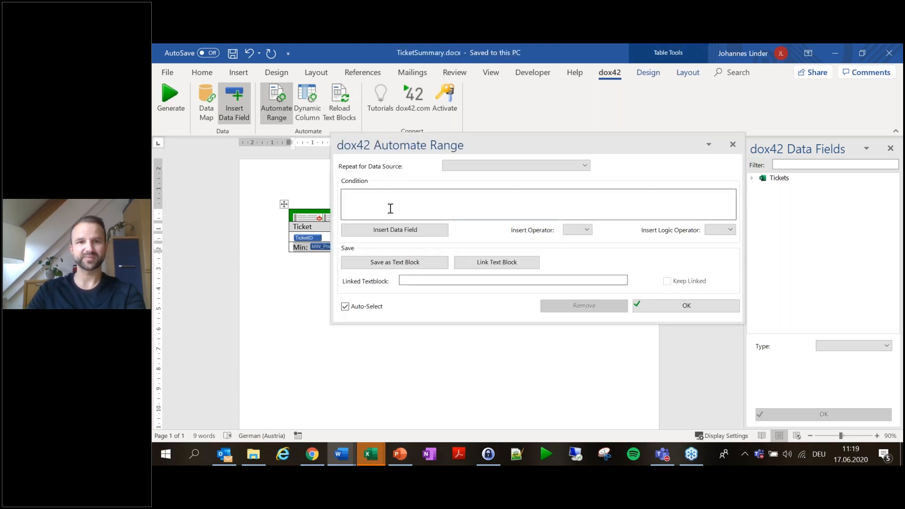
click(395, 230)
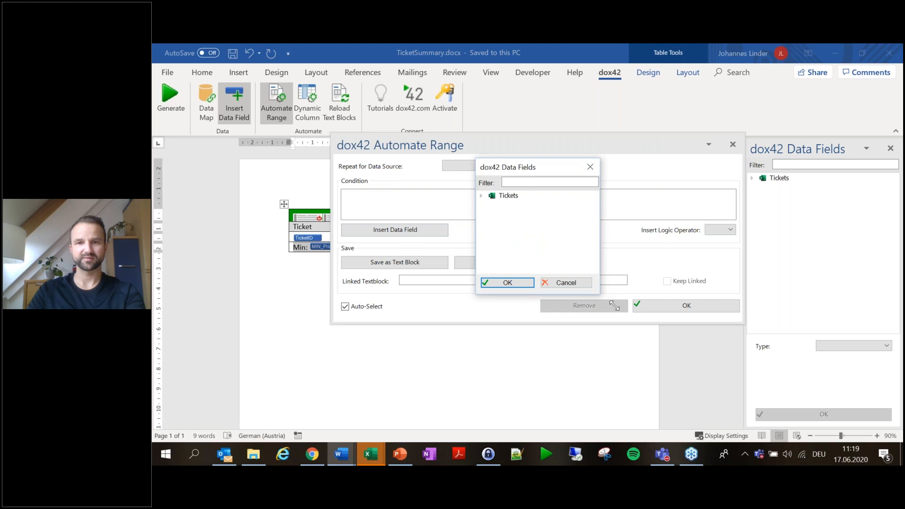
drag(603, 297, 867, 419)
click(481, 196)
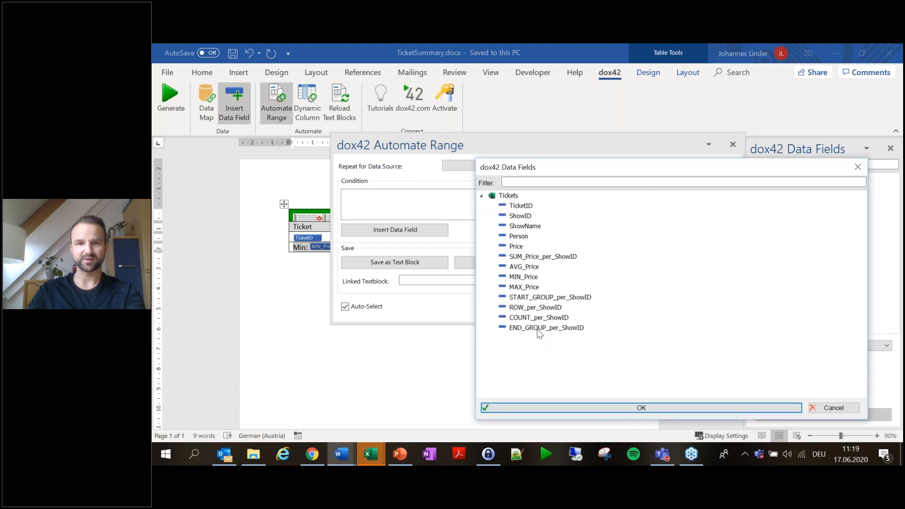
double_click(539, 328)
text(="true)
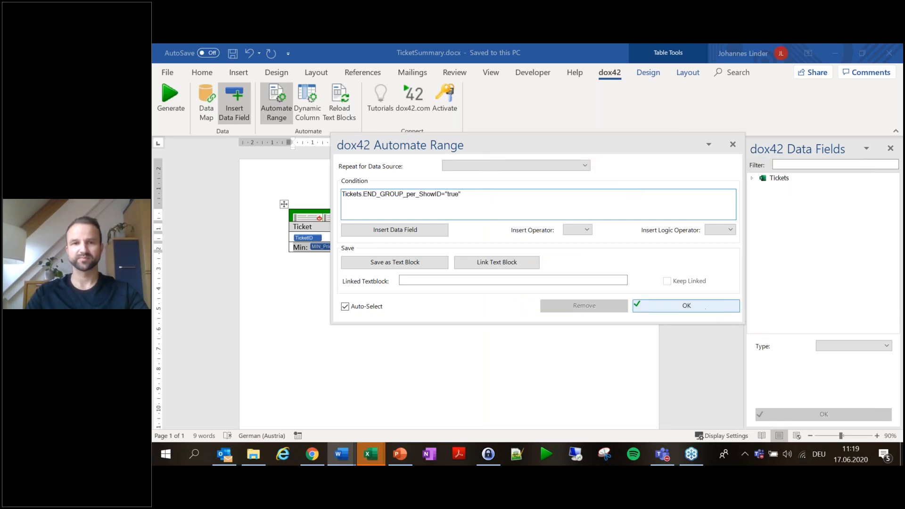
click(705, 307)
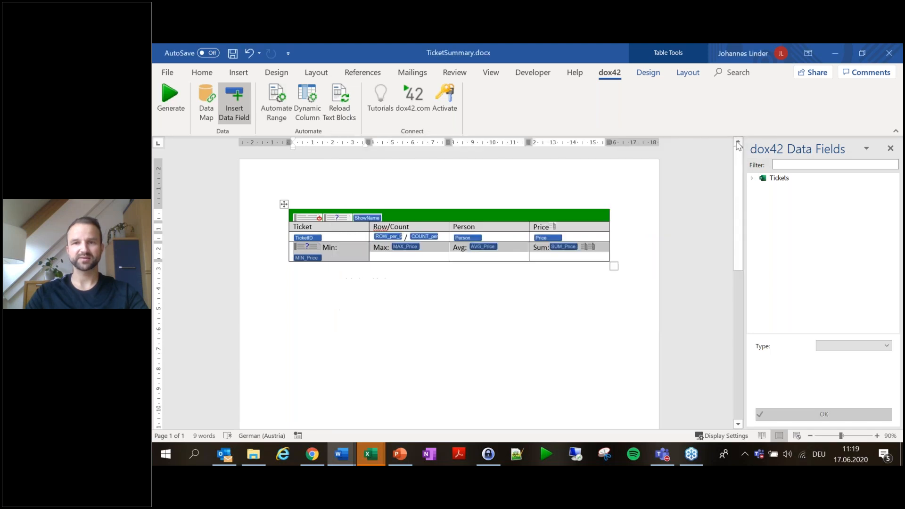
Generate the document, saving the template first, check where the summary rows appear, and close the result without saving
click(168, 102)
click(545, 286)
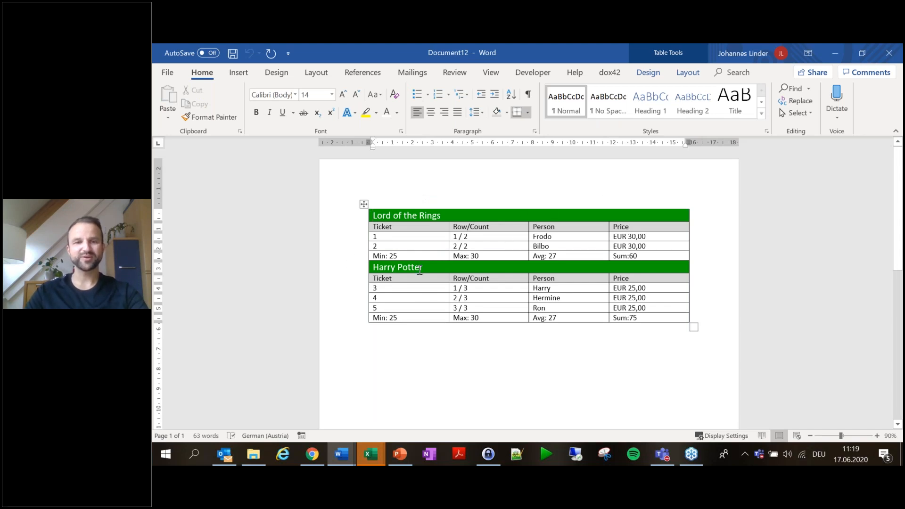
click(887, 60)
click(575, 334)
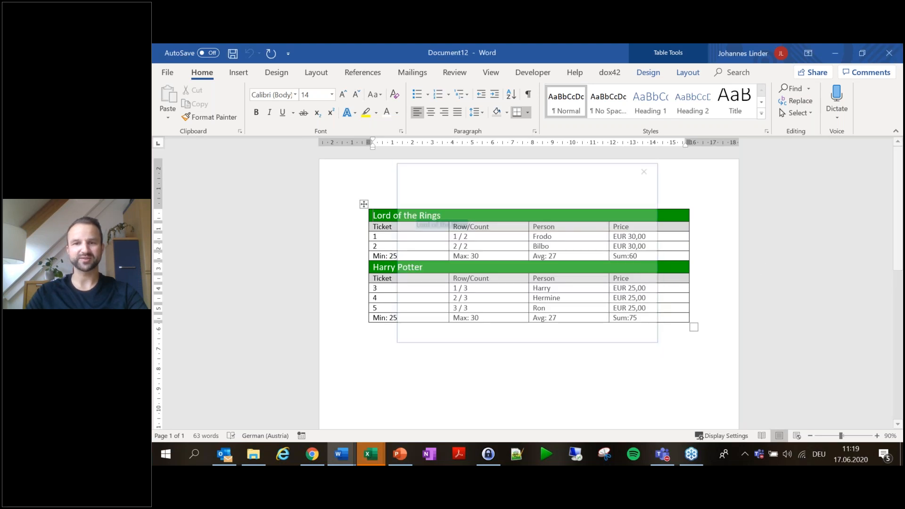
Add an empty row below the summary row and move the repeat range's end marker into its last cell
click(624, 249)
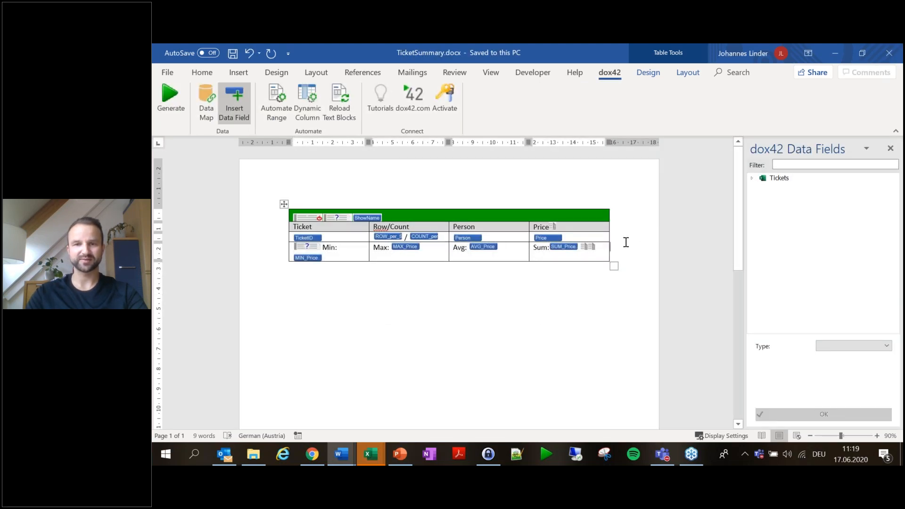
key(Tab)
drag(592, 247, 535, 294)
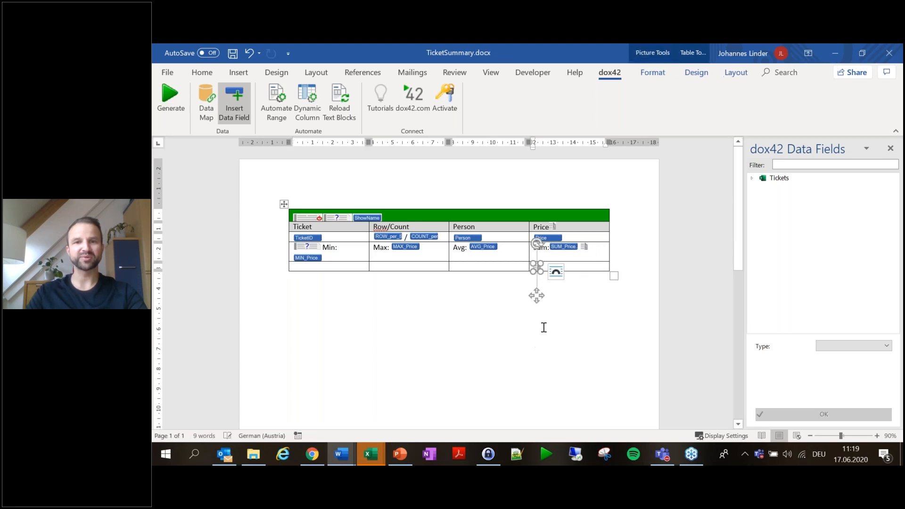
Remove the left, right, bottom and inner vertical borders from the empty last row of the table
click(282, 266)
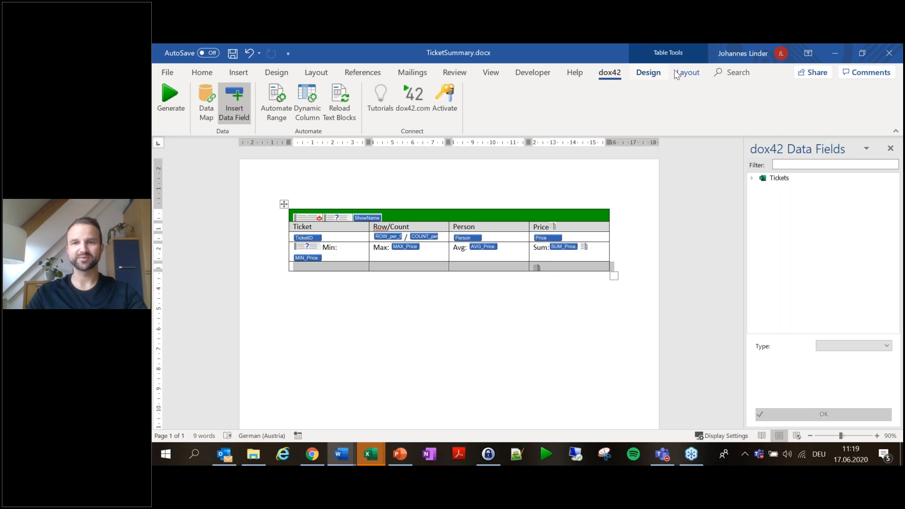
click(688, 74)
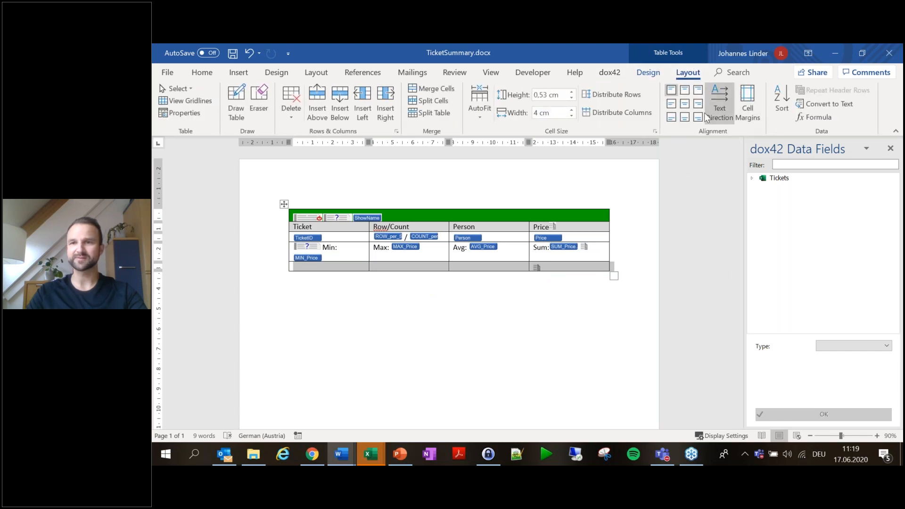
click(649, 73)
click(749, 118)
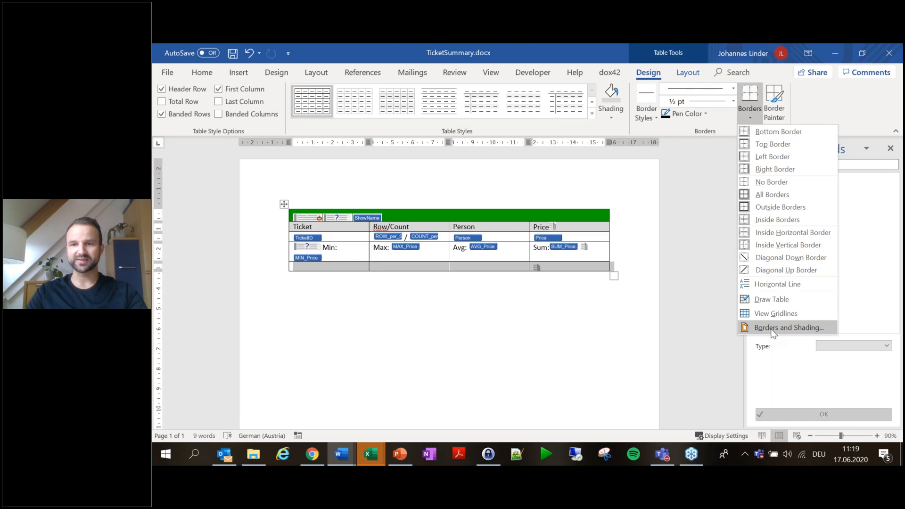
click(772, 329)
click(707, 239)
click(734, 245)
click(768, 240)
click(736, 234)
click(739, 350)
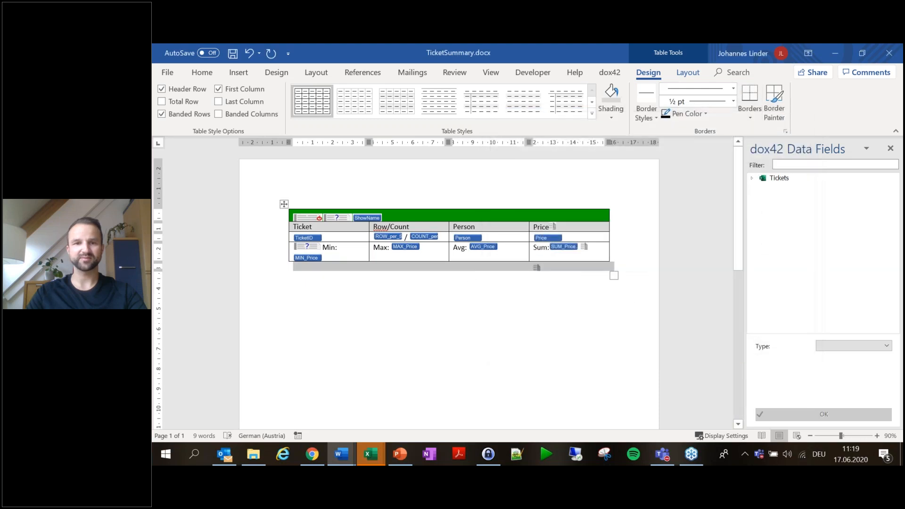
Generate the document with the borderless spacer row, examine the spacing between tickets and shows, and close it without saving
click(610, 73)
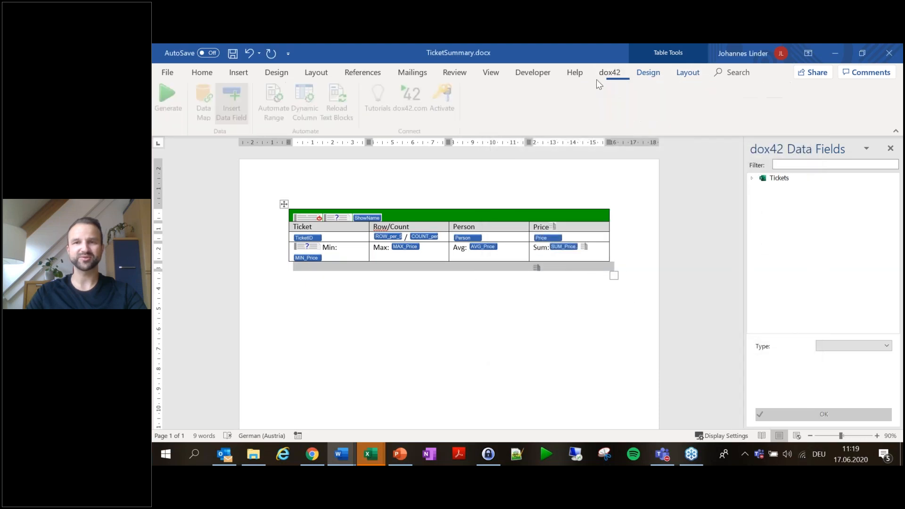
click(160, 109)
key(Return)
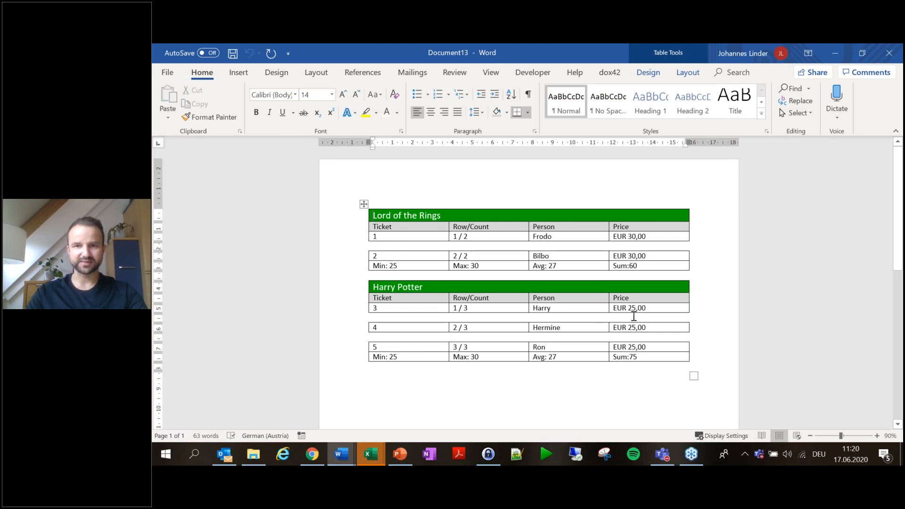
click(889, 53)
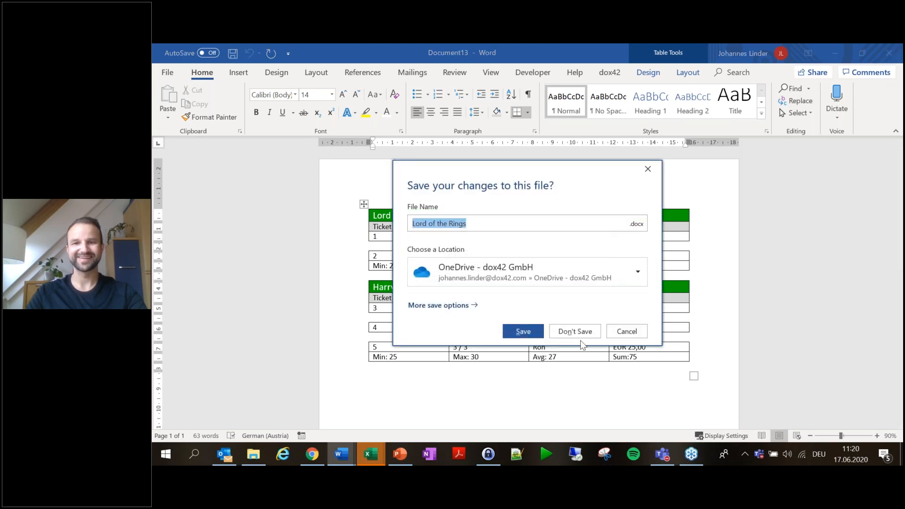
click(583, 332)
Move the END_GROUP condition's end marker from the Sum cell into the last cell of the borderless row
click(584, 248)
drag(580, 251, 551, 272)
key(ctrl+z)
click(540, 267)
key(ctrl+v)
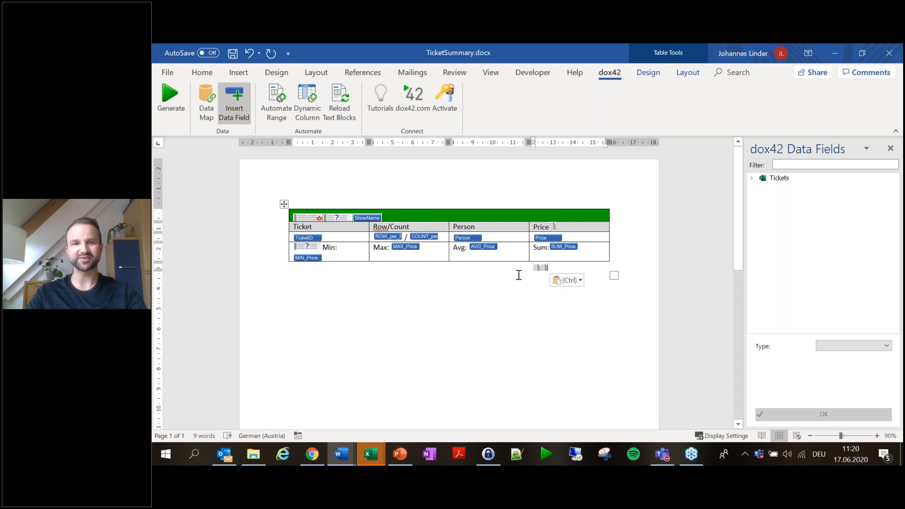
Regenerate the document, saving the template first, check the gap between the two show groups, and close it without saving
click(171, 102)
key(Return)
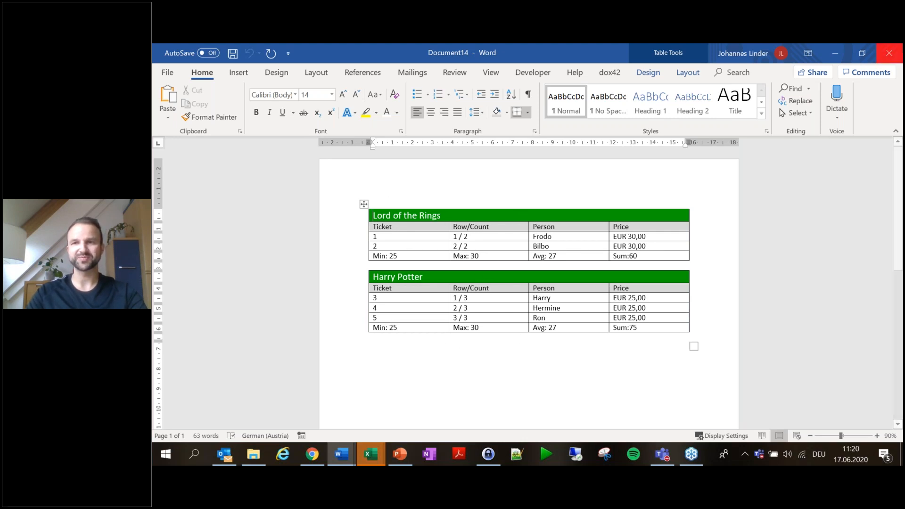
click(893, 54)
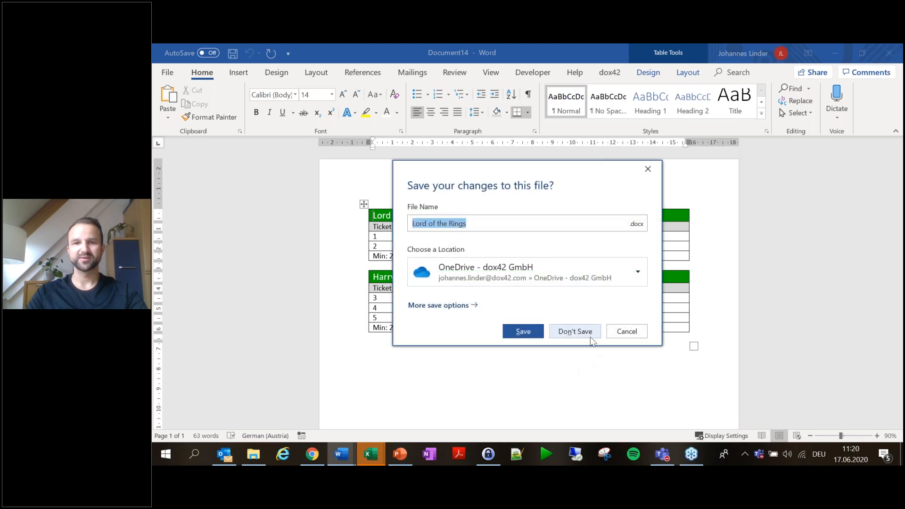
click(575, 332)
Add a sort to the Tickets source in the data map: ShowID as Numeric, Descending
click(208, 101)
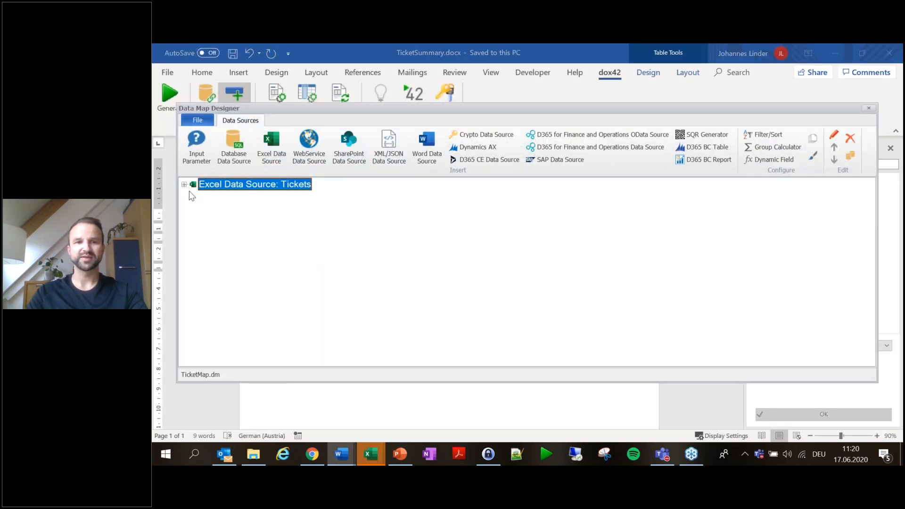
click(184, 184)
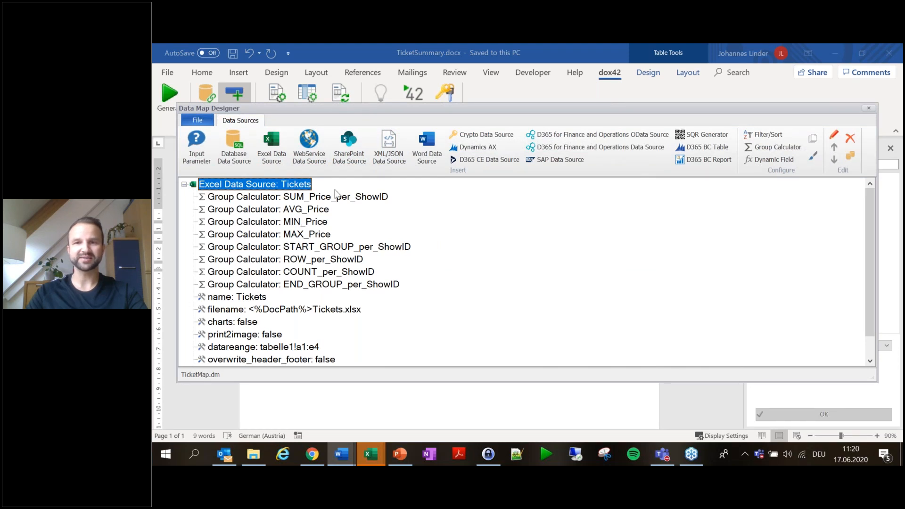
click(763, 134)
click(377, 216)
click(361, 239)
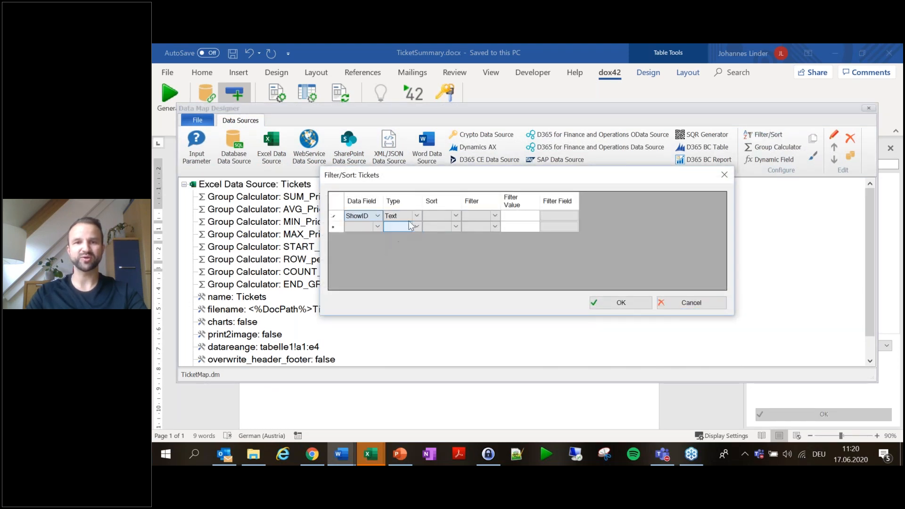
click(417, 216)
click(410, 235)
click(457, 216)
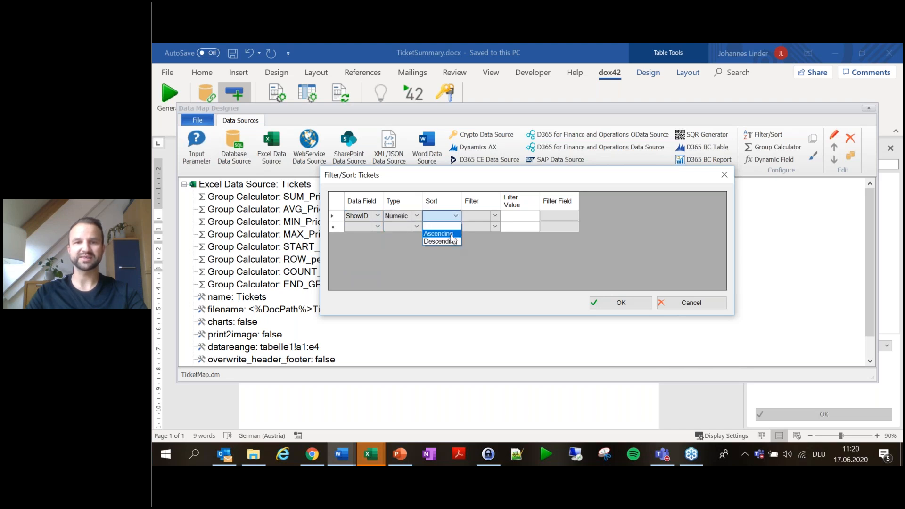
click(441, 242)
click(620, 302)
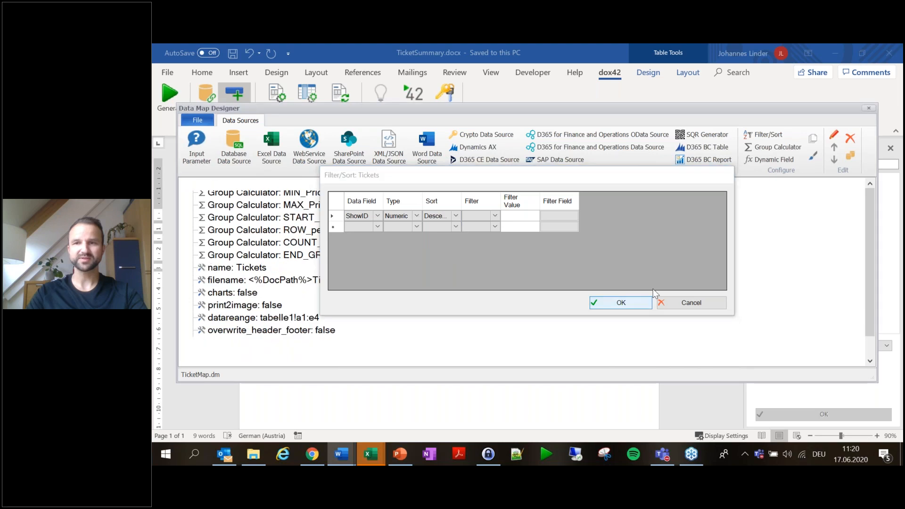
Generate the document, check the order of the shows, and close it without saving
key(Return)
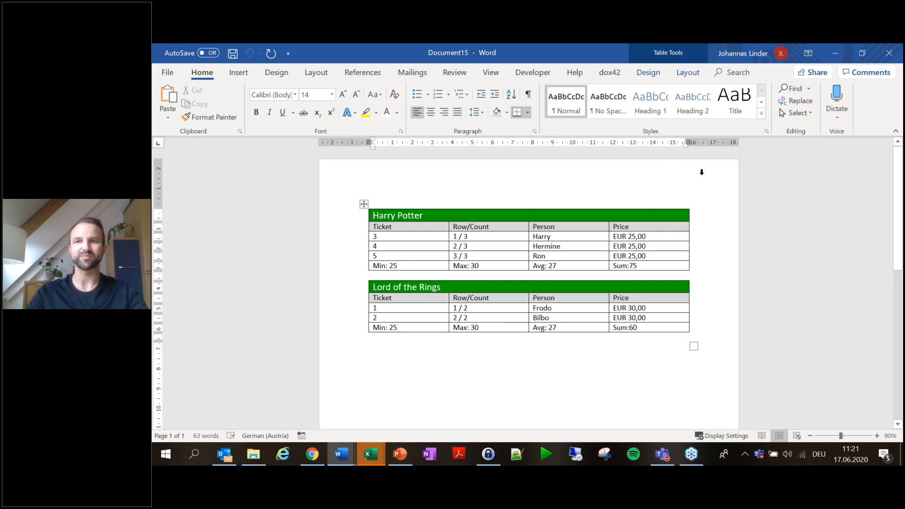
click(898, 52)
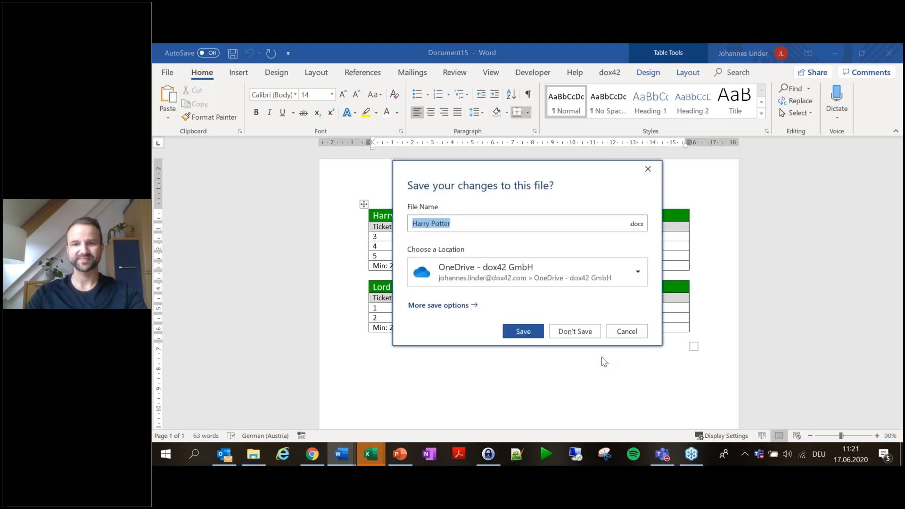
click(586, 332)
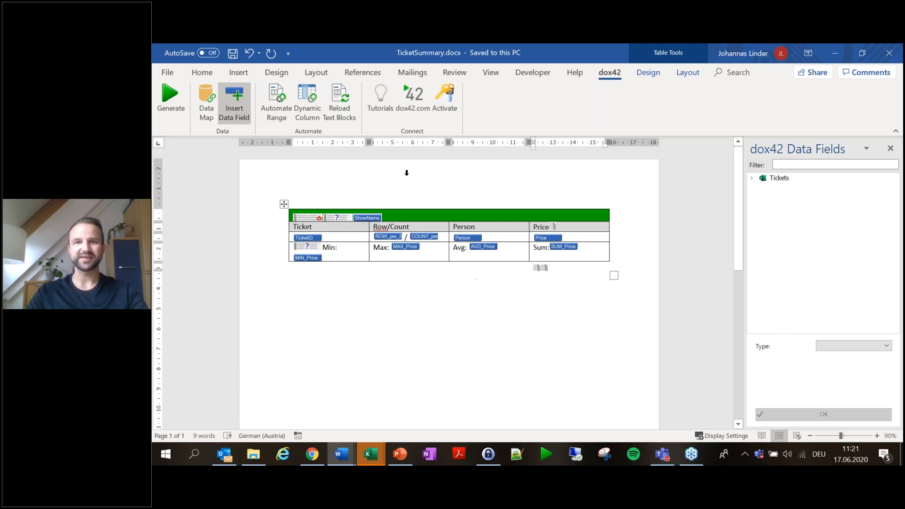
Open the Event Ticket sample template from the dox42 tutorials, saving it to the Desktop
click(381, 112)
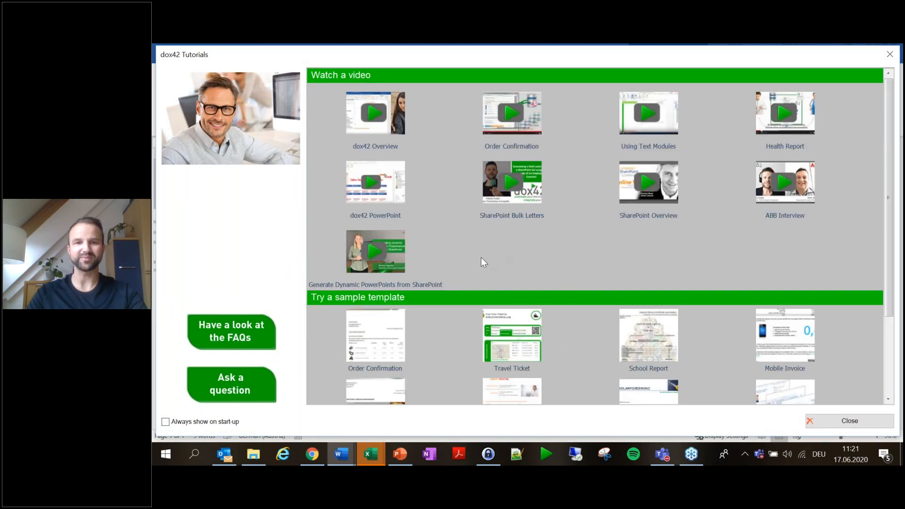
scroll(480, 257, down, 3)
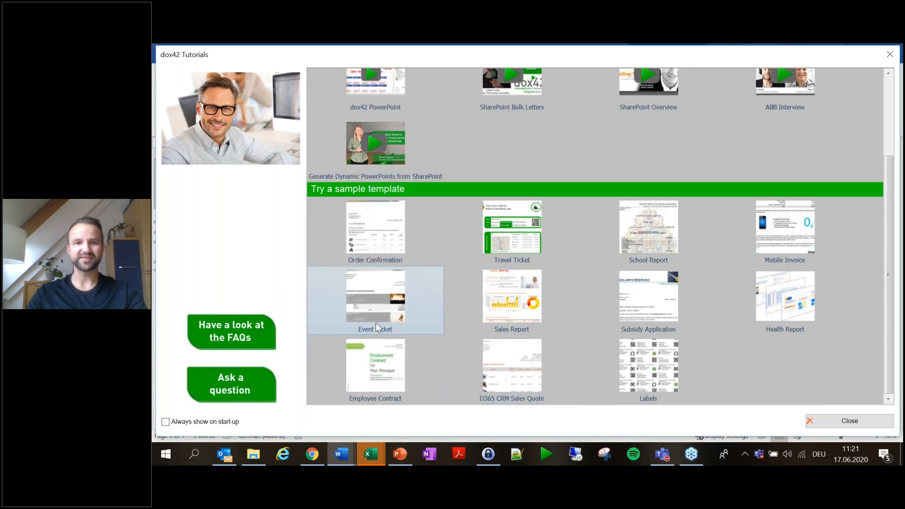
click(378, 304)
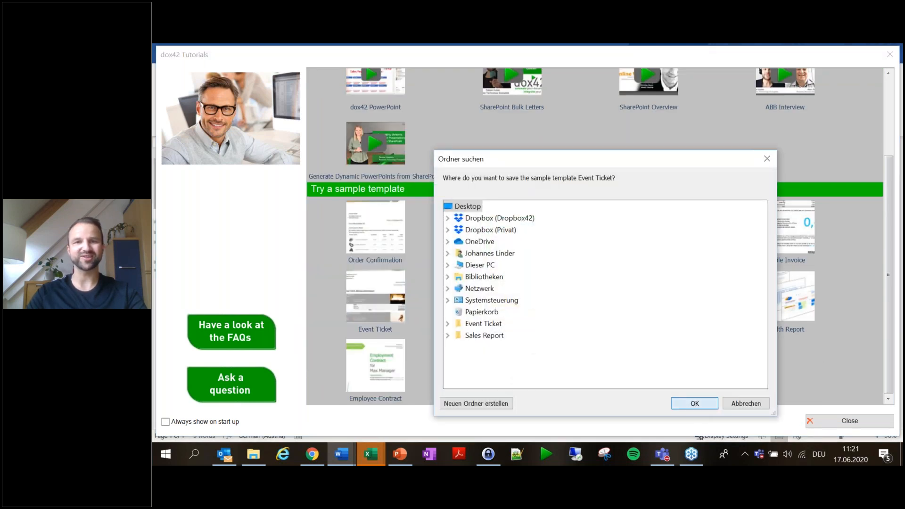
click(691, 402)
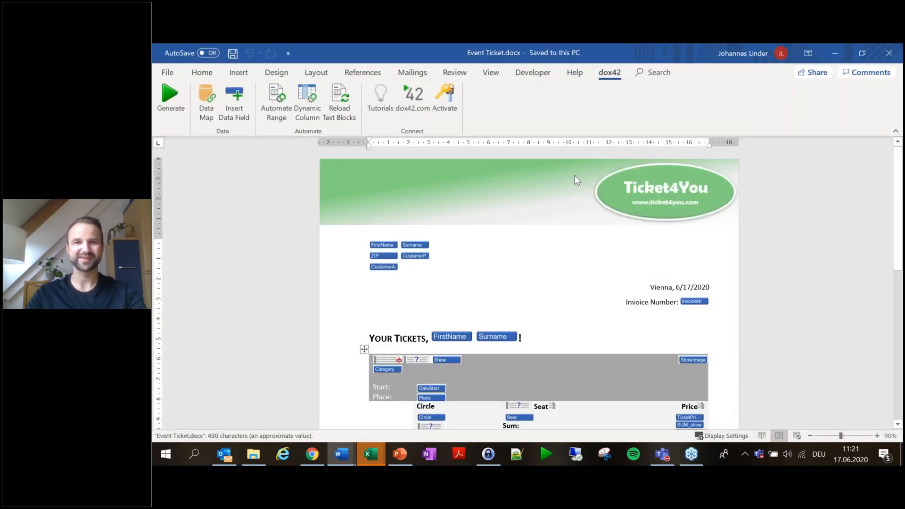
Generate the event ticket document for the preselected invoice number and check its show groups and sums
click(172, 105)
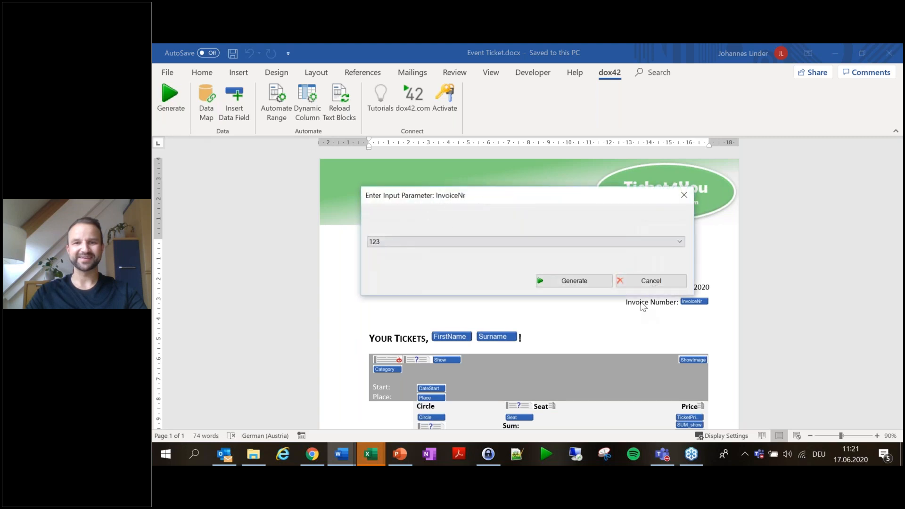
click(481, 244)
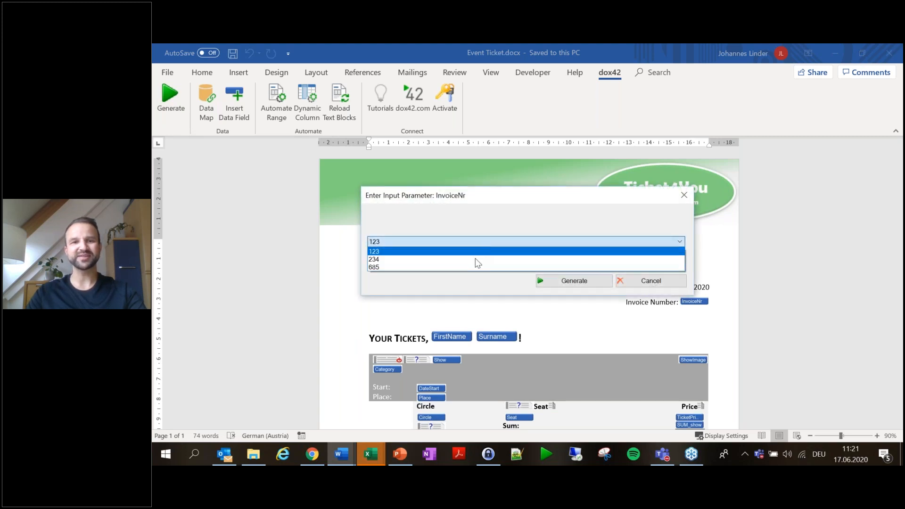
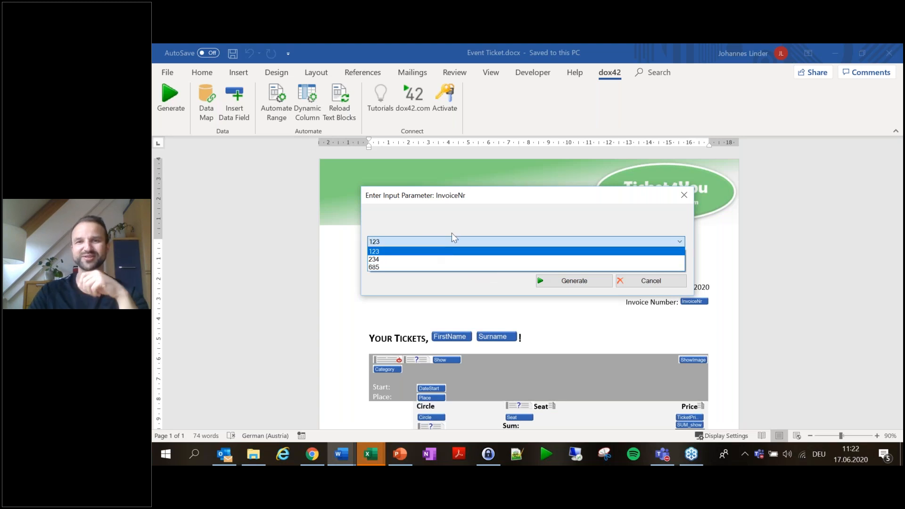
click(415, 259)
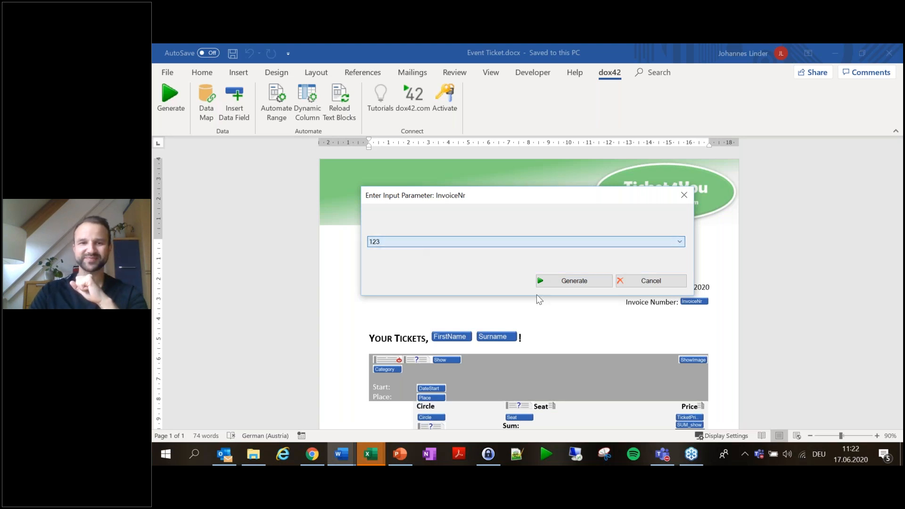
click(580, 281)
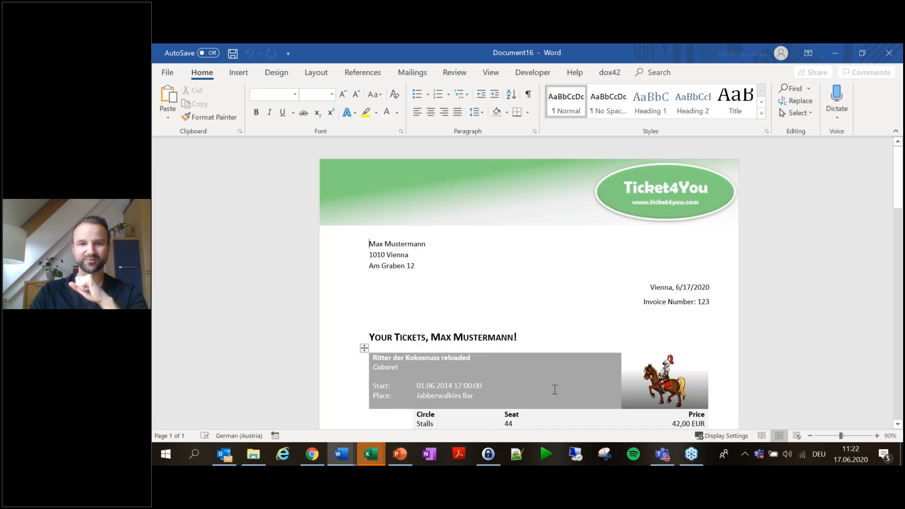
ctrl+scroll(567, 312, down, 2)
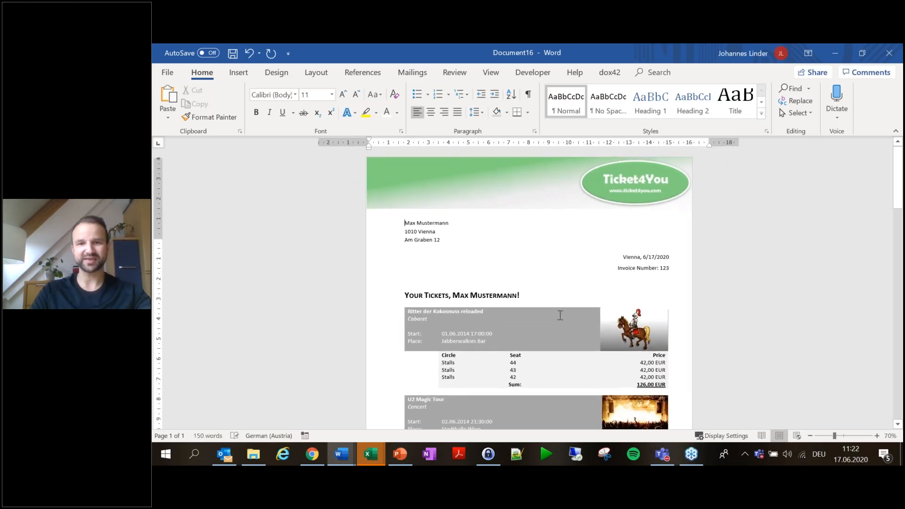
scroll(550, 312, down, 3)
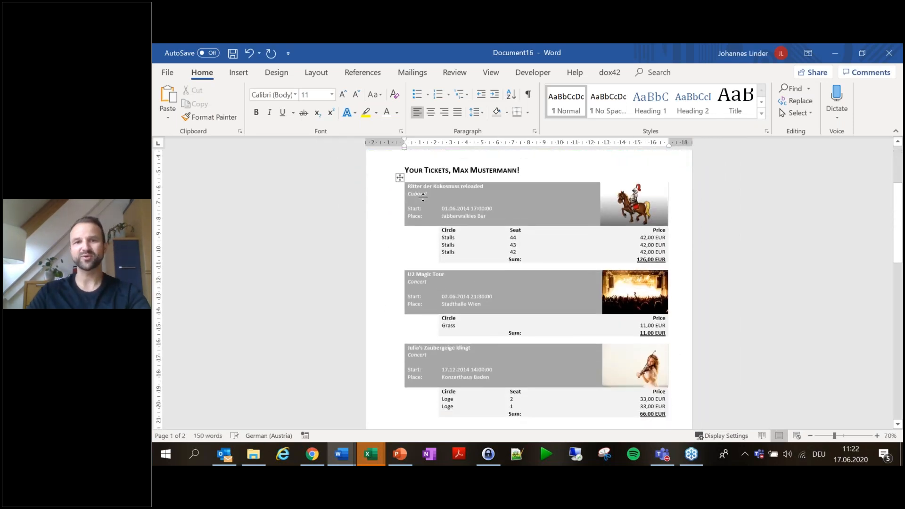
Place the generated document beside the Event Ticket template and compare its show groups, sums and total amount with the template's fields
drag(414, 183, 537, 207)
click(538, 207)
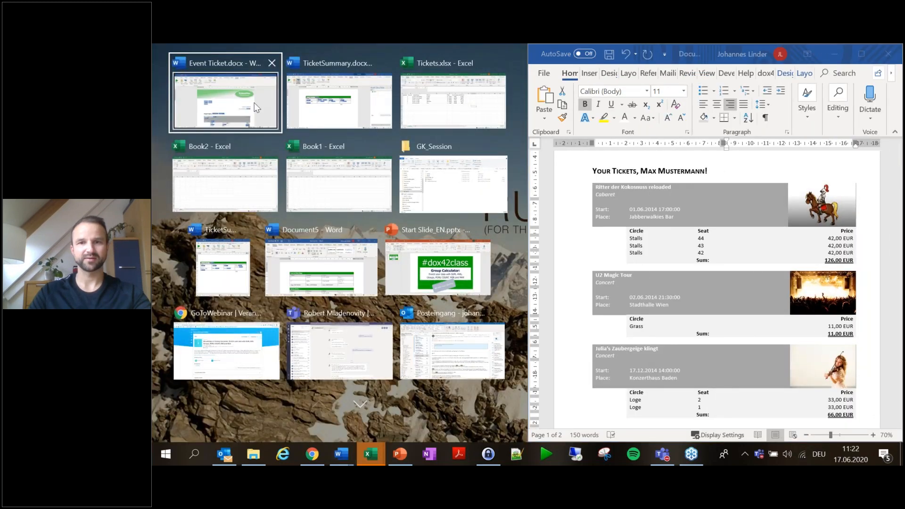
click(254, 102)
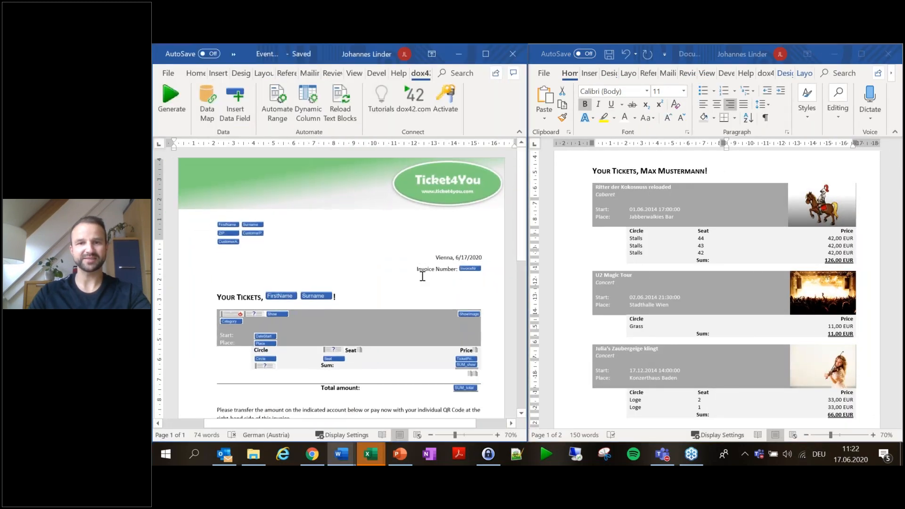
scroll(762, 303, up, 5)
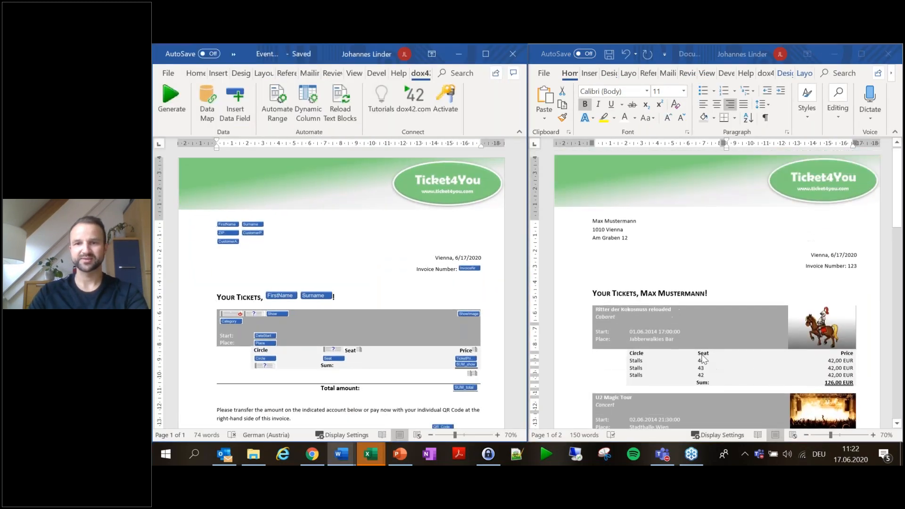
scroll(269, 304, down, 4)
scroll(648, 240, down, 3)
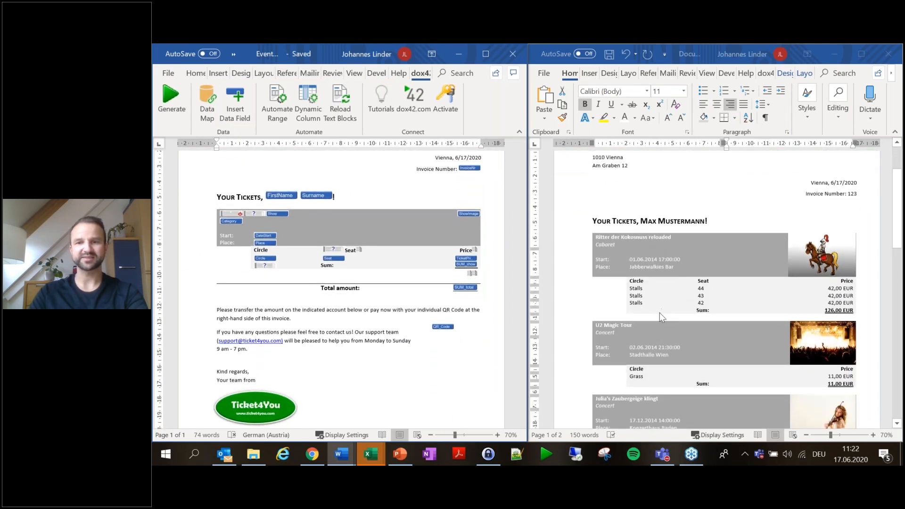
scroll(660, 312, down, 5)
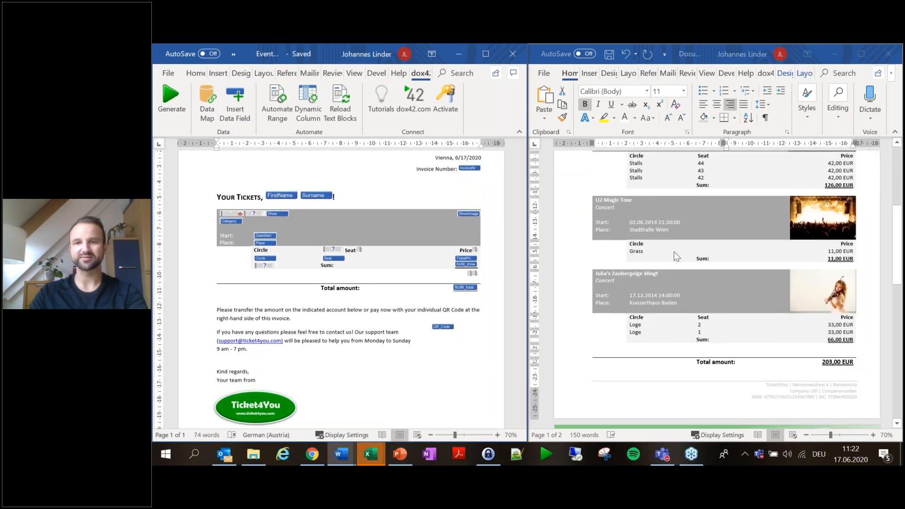
scroll(680, 254, down, 2)
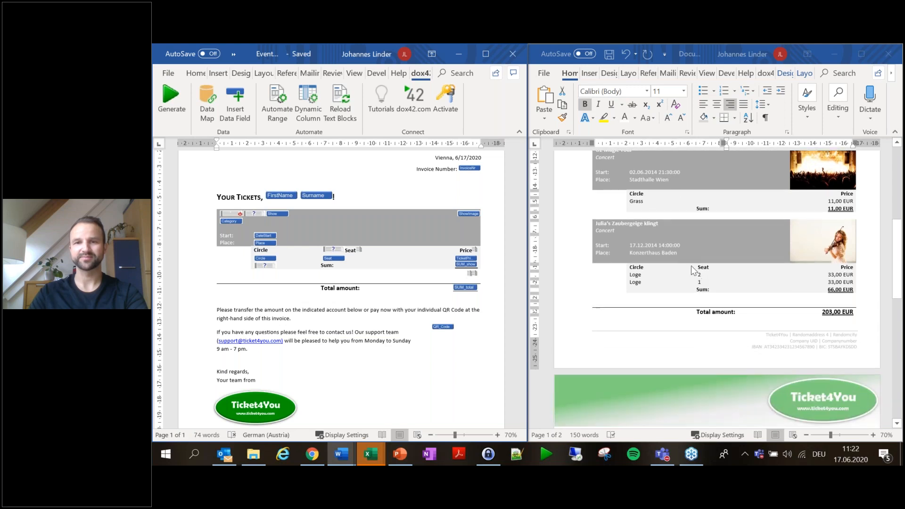
scroll(710, 278, up, 10)
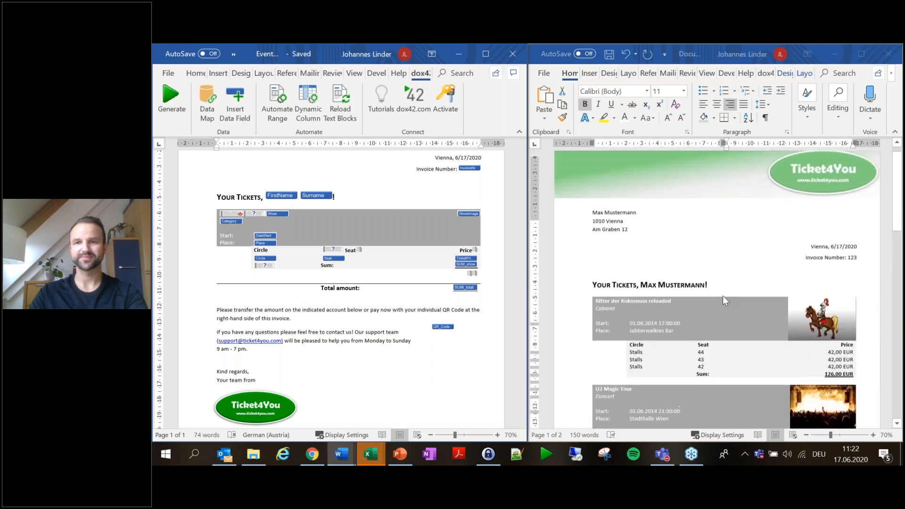
Minimize the generated document, maximize the Event Ticket template, and examine the AllInvoices and Tickets data sources in its data map
click(833, 55)
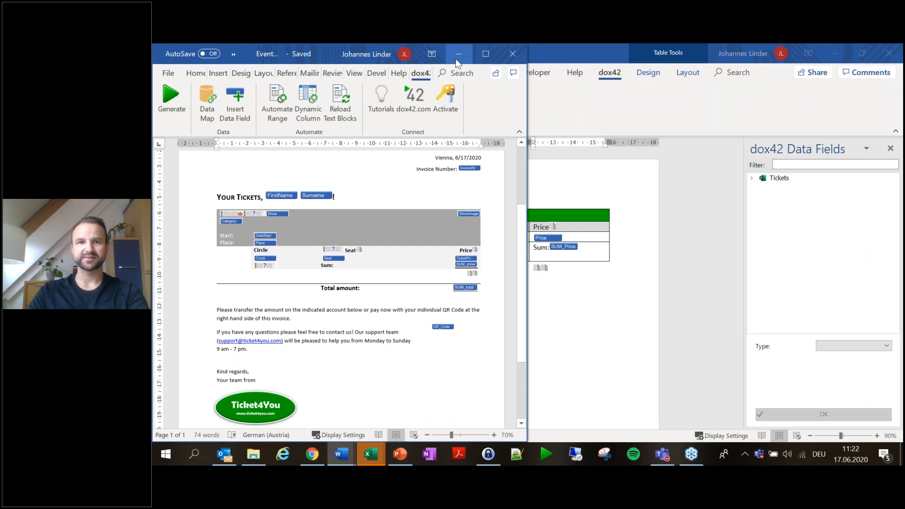
click(486, 55)
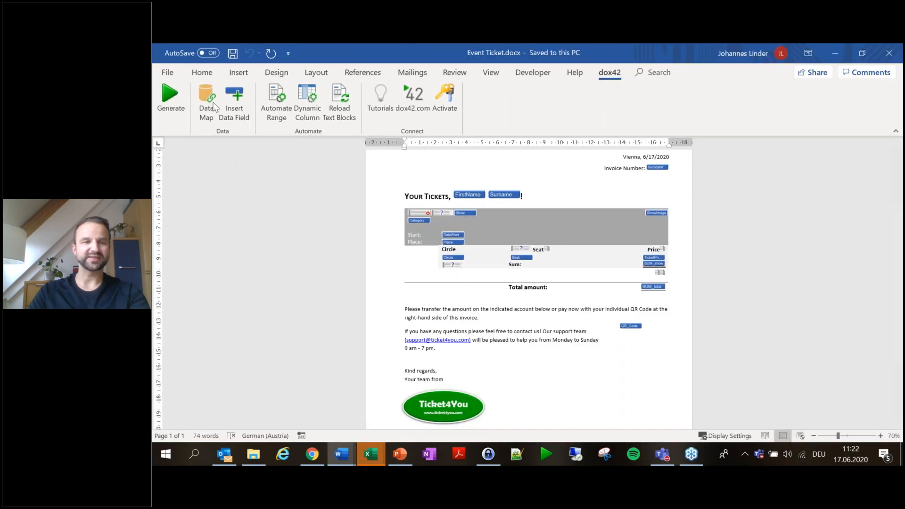
click(206, 97)
click(184, 184)
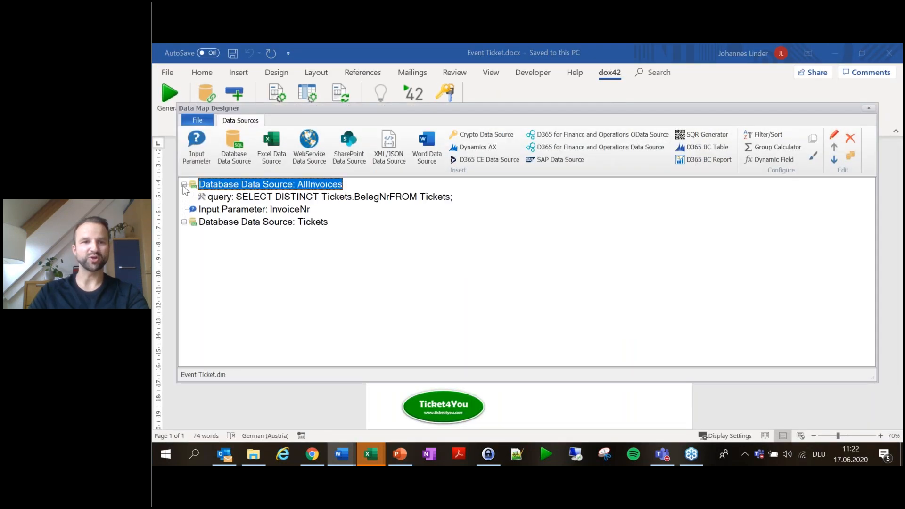
click(183, 222)
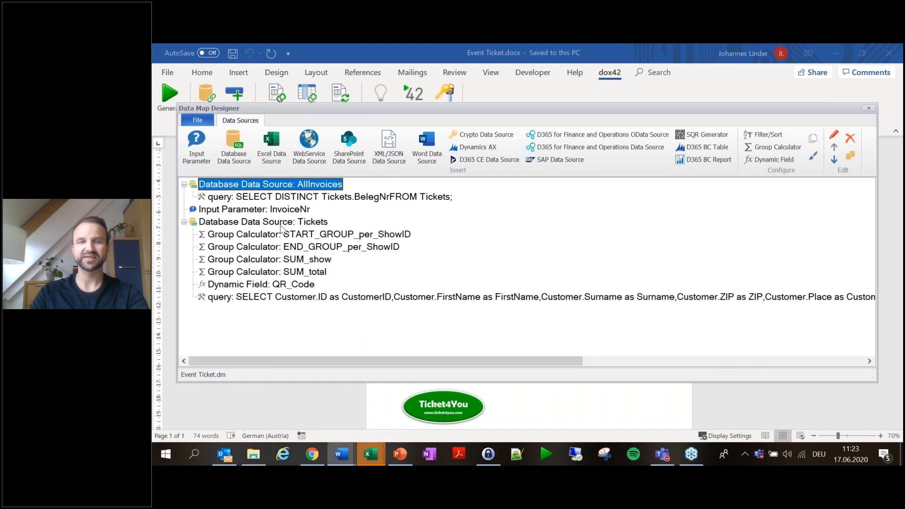
click(870, 109)
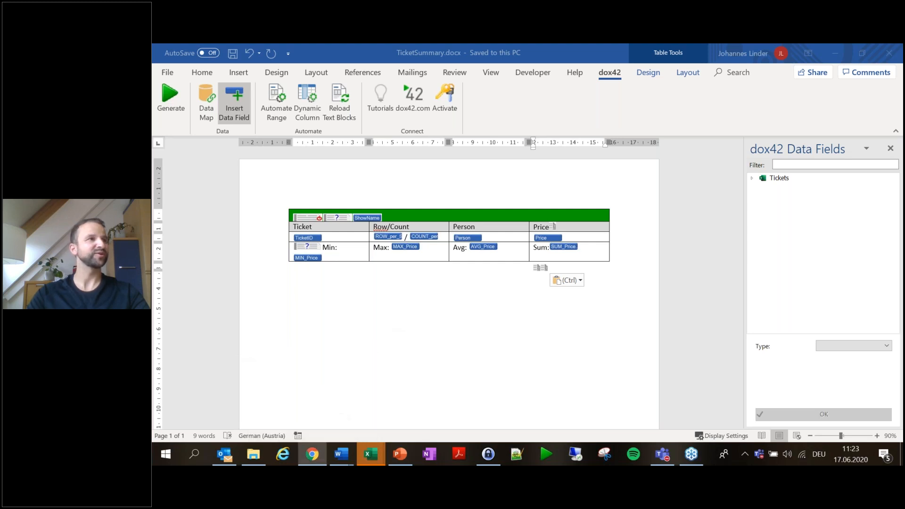
Switch to Chrome, open the Events page of the dox42 website, review the upcoming classes and webinars, and minimize the browser
click(312, 454)
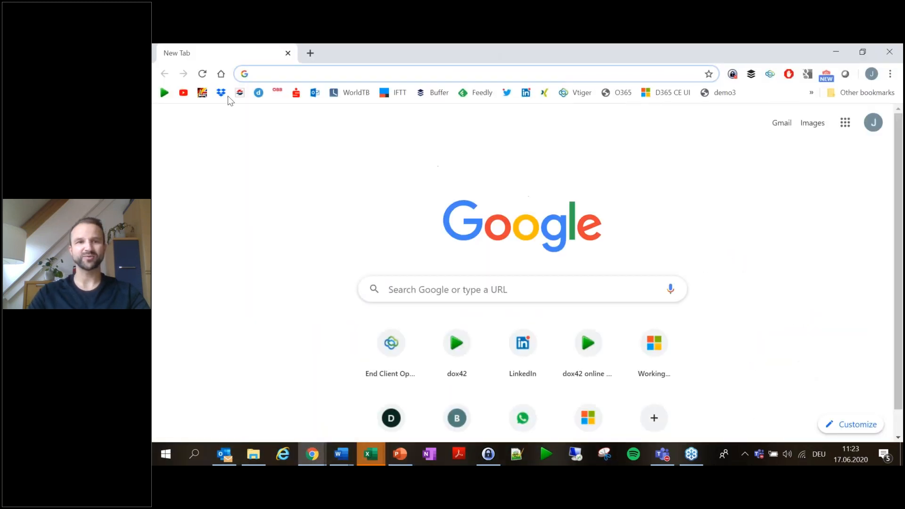
click(164, 93)
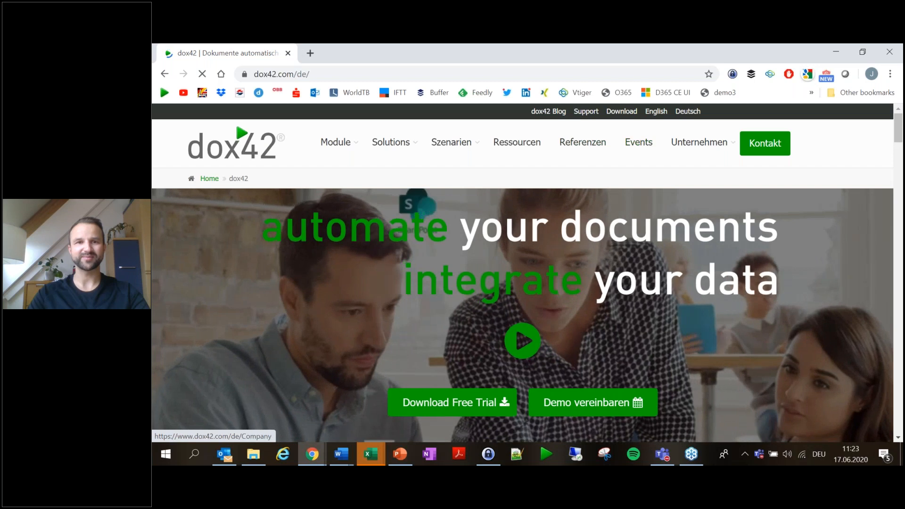
click(639, 144)
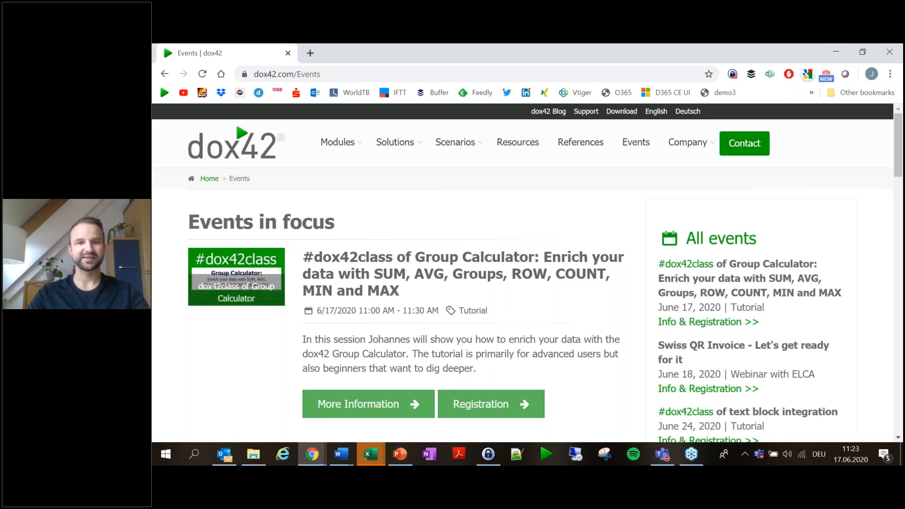
scroll(467, 229, down, 6)
scroll(398, 306, down, 3)
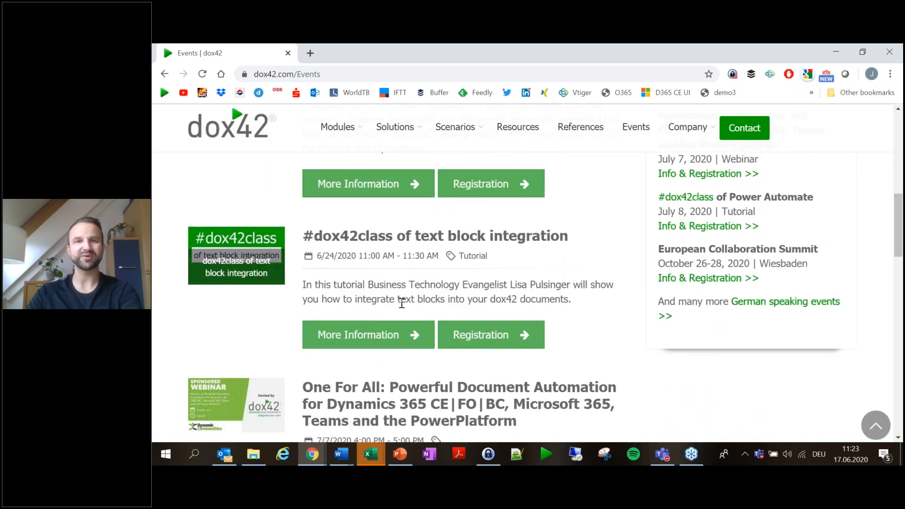
scroll(455, 335, up, 2)
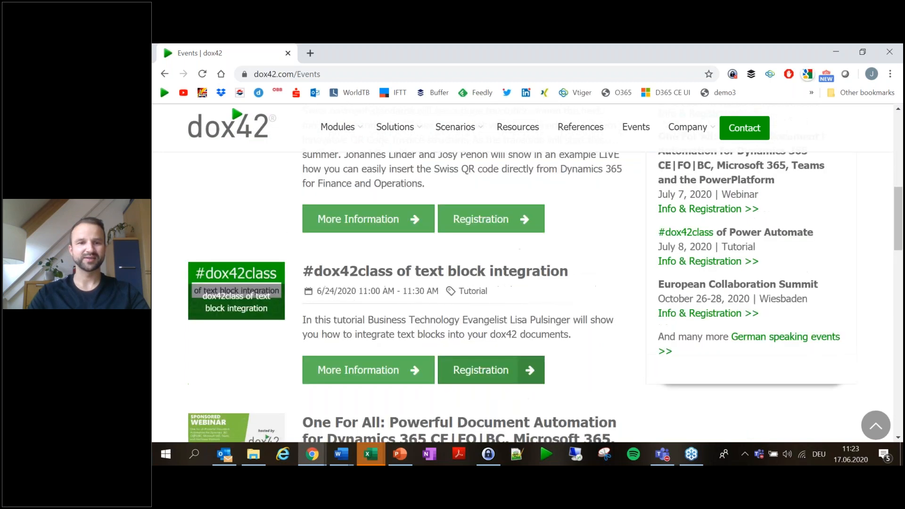
scroll(344, 211, down, 5)
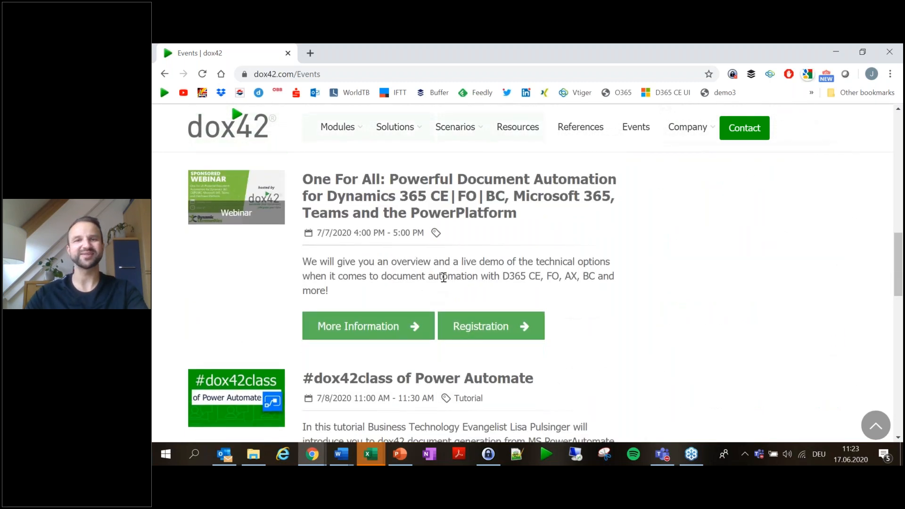
scroll(526, 272, up, 8)
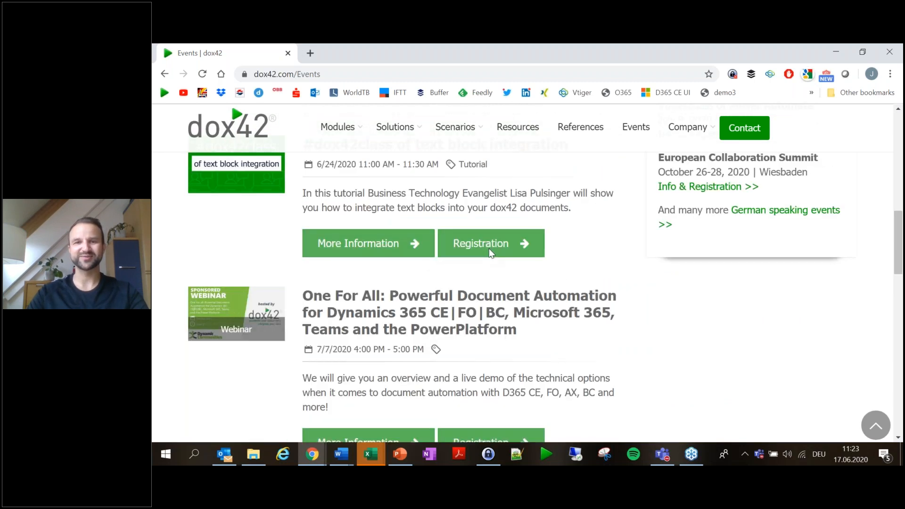
click(836, 51)
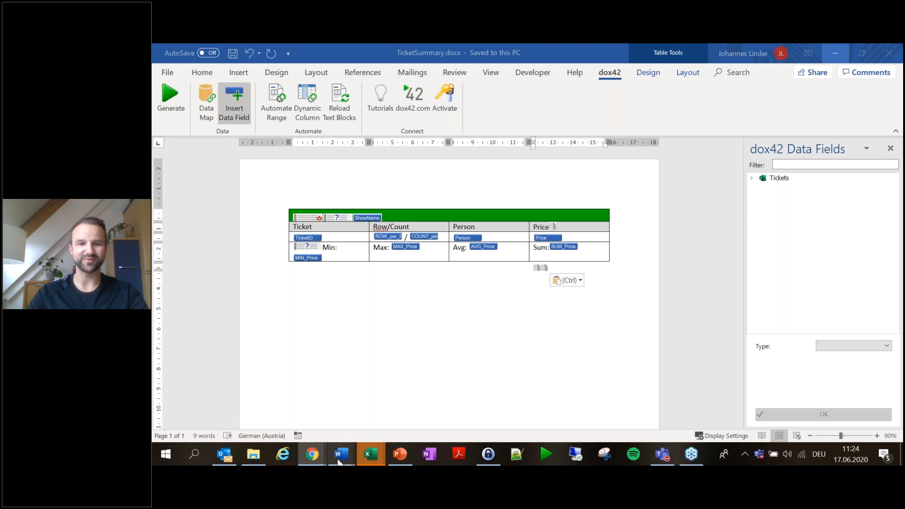
Return to the dox42 website in Chrome, select the Free Key option on the contact form, and review the remaining form fields
mouse_move(312, 456)
click(377, 406)
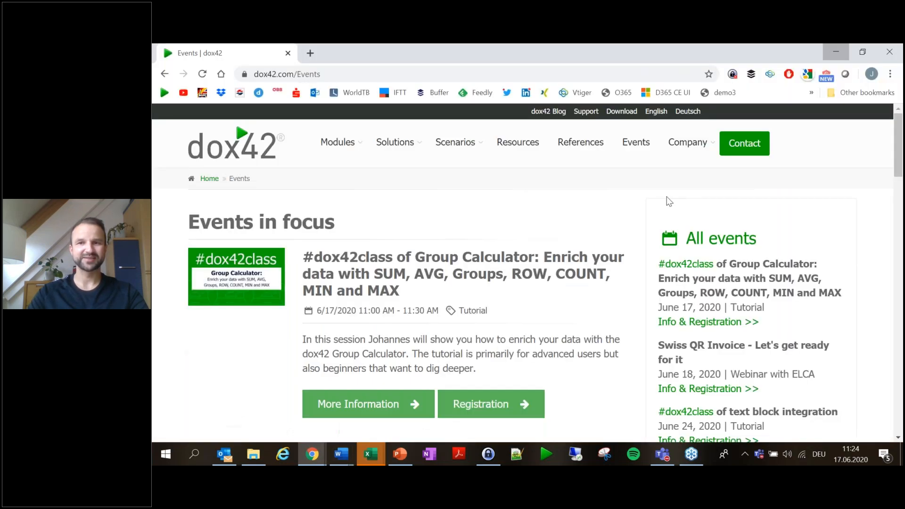
click(743, 144)
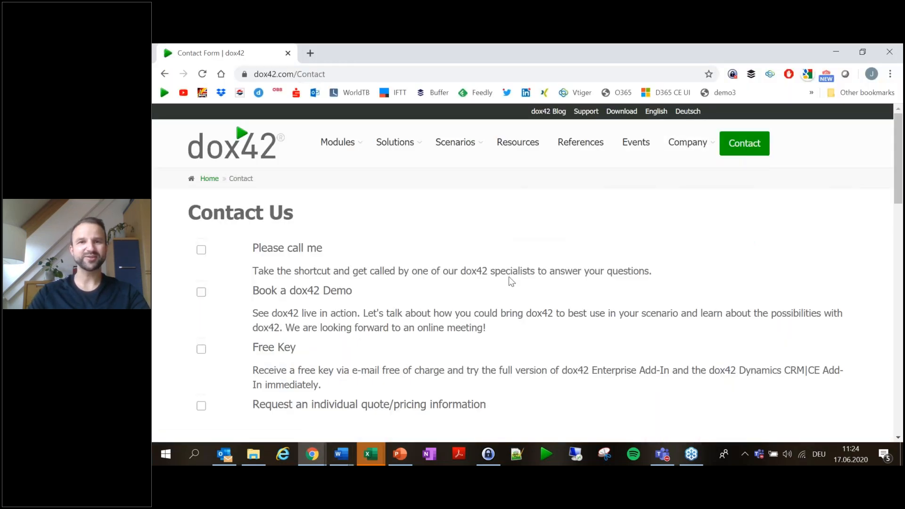
click(202, 349)
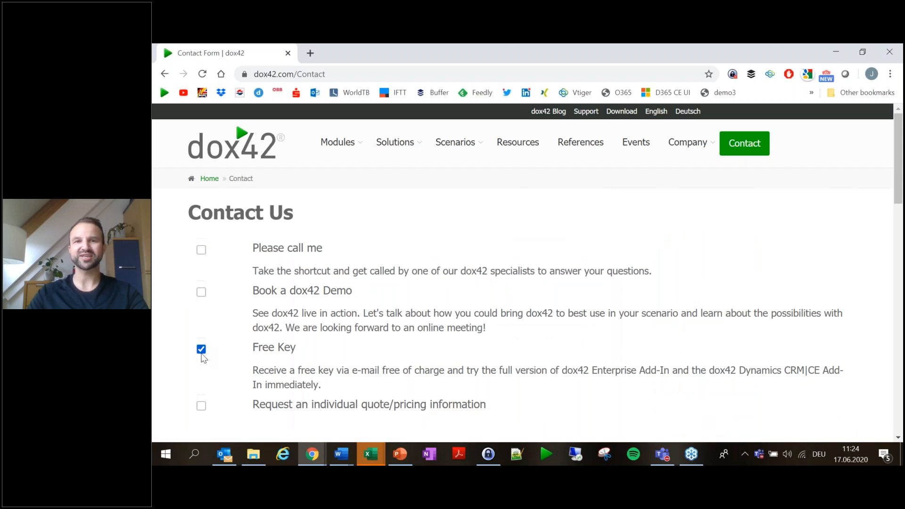
scroll(438, 367, down, 8)
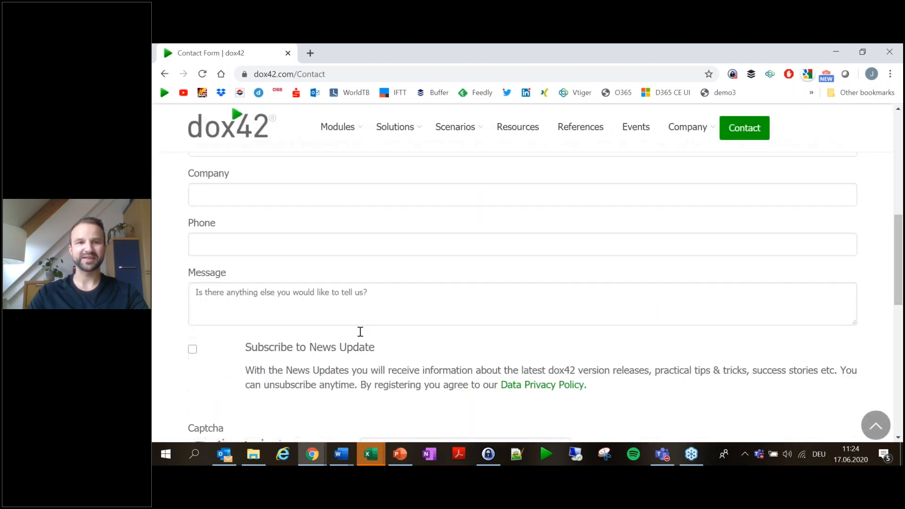
scroll(236, 293, up, 4)
scroll(238, 297, down, 2)
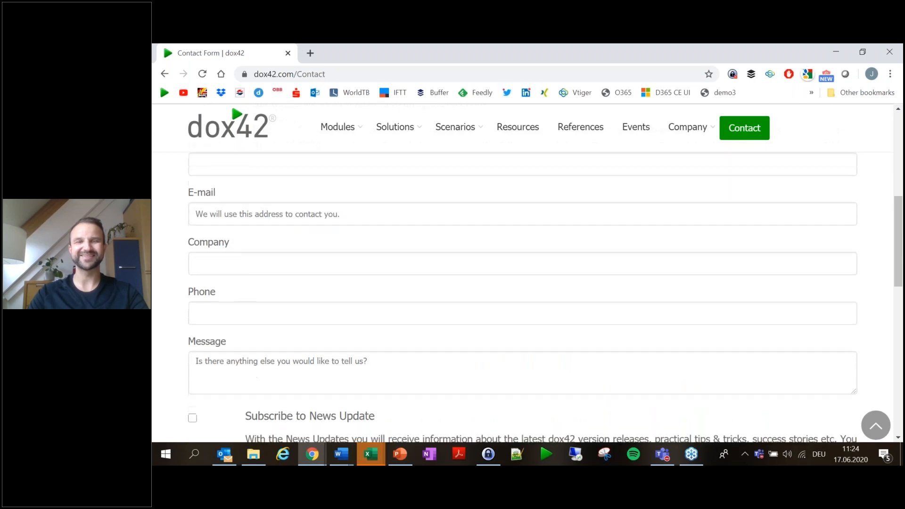
scroll(249, 276, down, 3)
scroll(307, 235, up, 6)
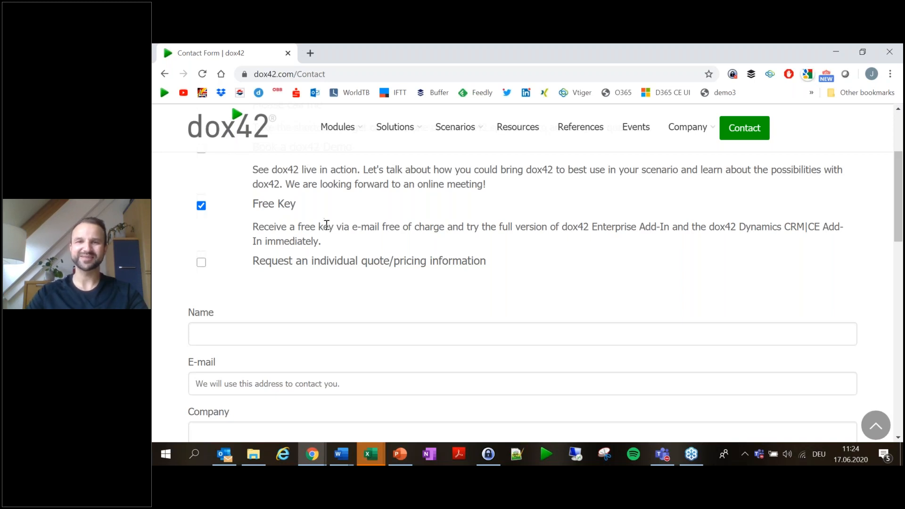
mouse_move(670, 144)
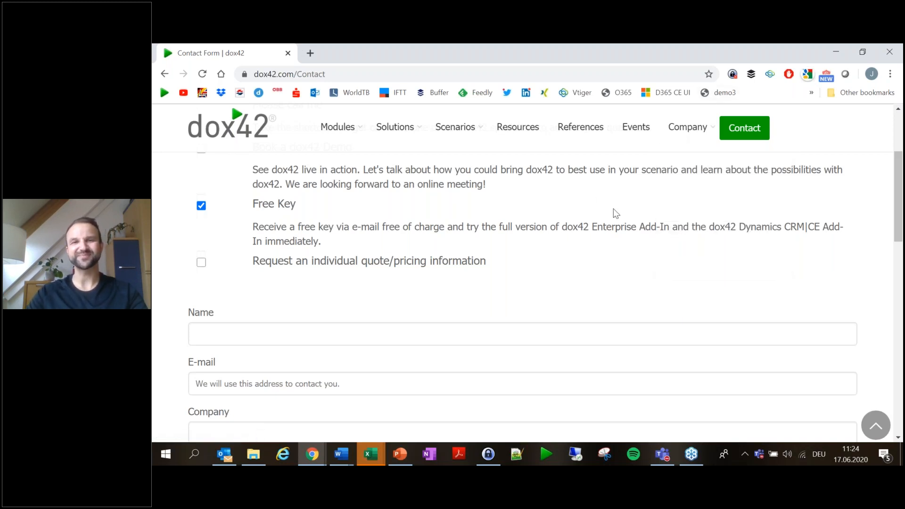